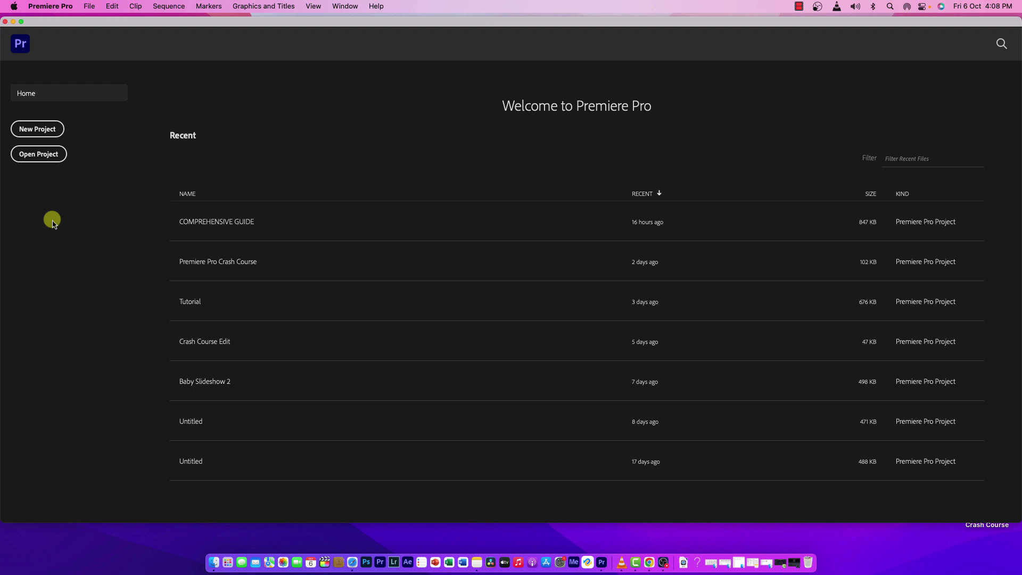
Step: Start a new project and name it PREMEIRE PRO GUIDE
{"action": "left_click", "coordinate": [32, 128]}
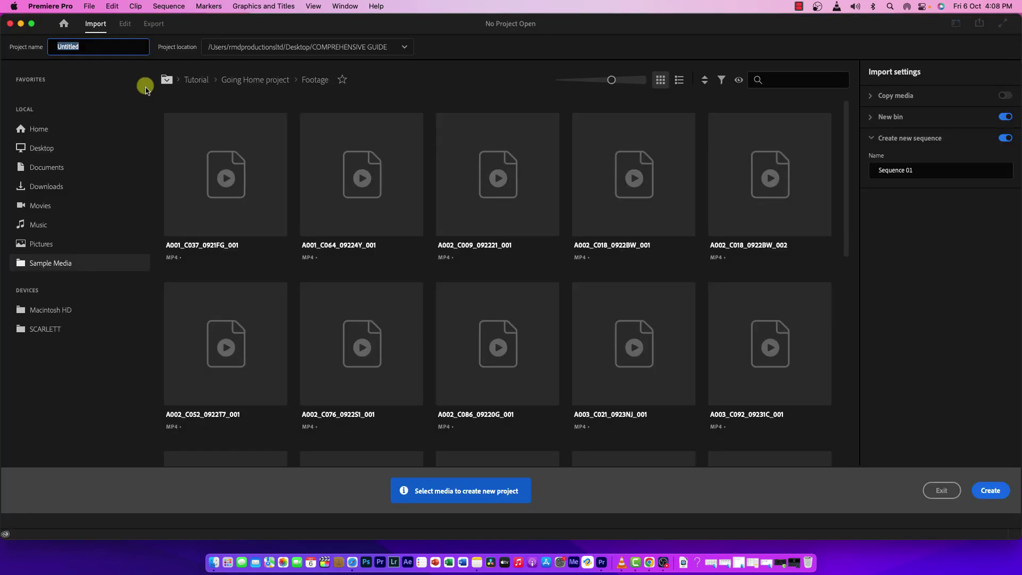
{"action": "left_click", "coordinate": [107, 47]}
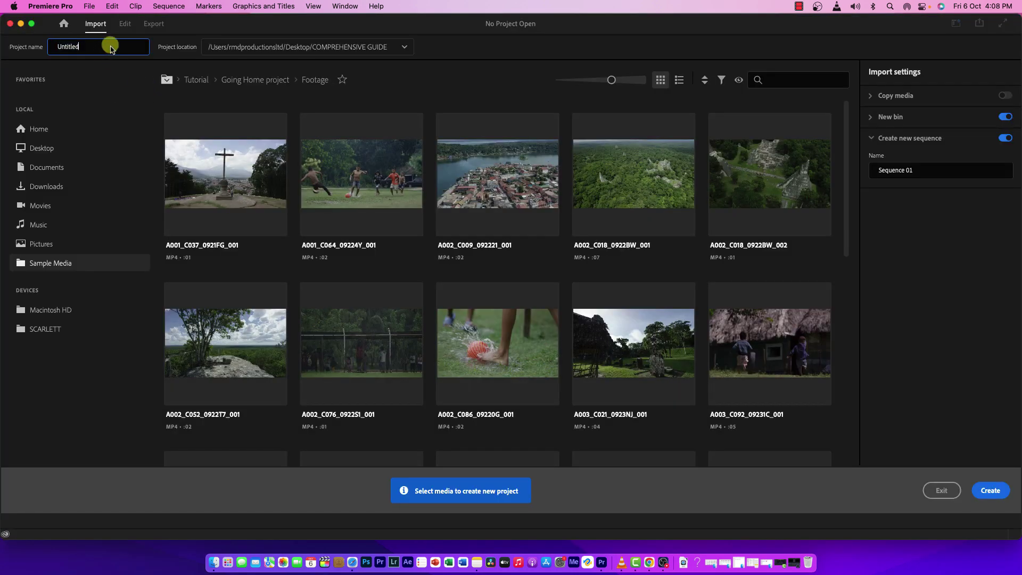
{"action": "double_click", "coordinate": [106, 46]}
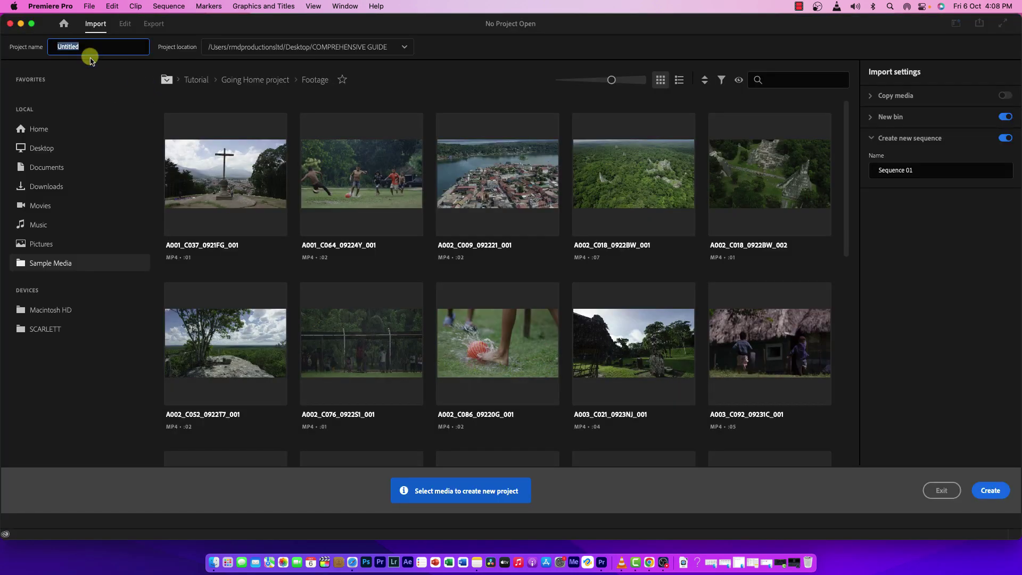
{"action": "type", "text": "PREMEIRE PRO GUIDE"}
Step: Set the project location to a new folder named PROJECT inside the Desktop's Beginners class folder and create the project without media
{"action": "left_click", "coordinate": [399, 47]}
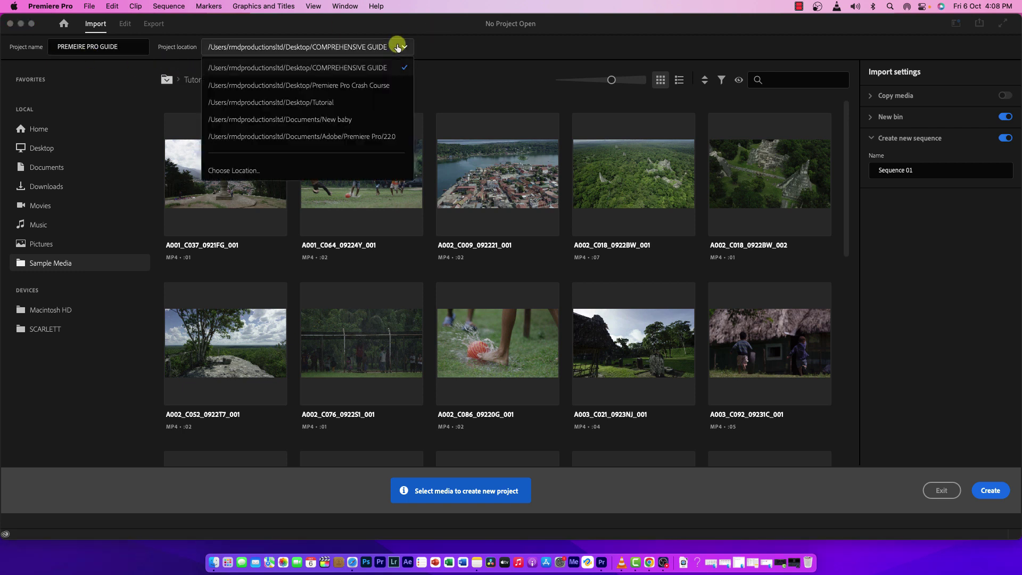
{"action": "left_click", "coordinate": [264, 167]}
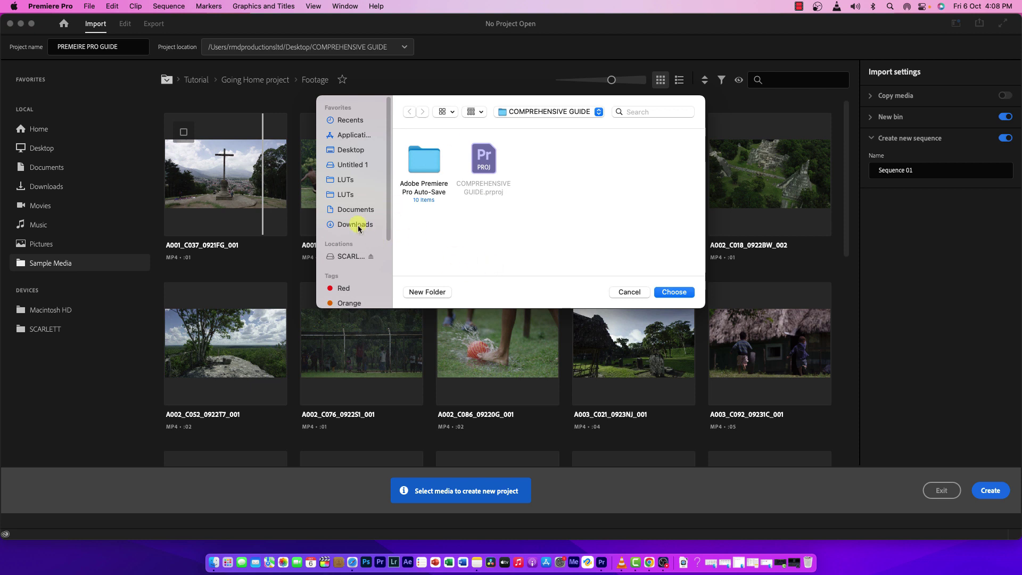
{"action": "left_click", "coordinate": [355, 155]}
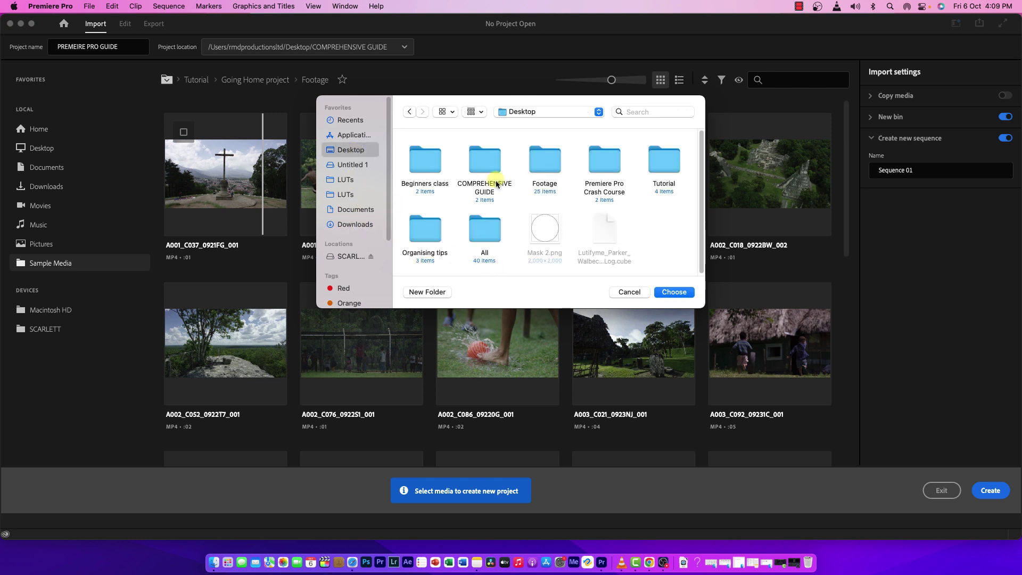
{"action": "double_click", "coordinate": [424, 157]}
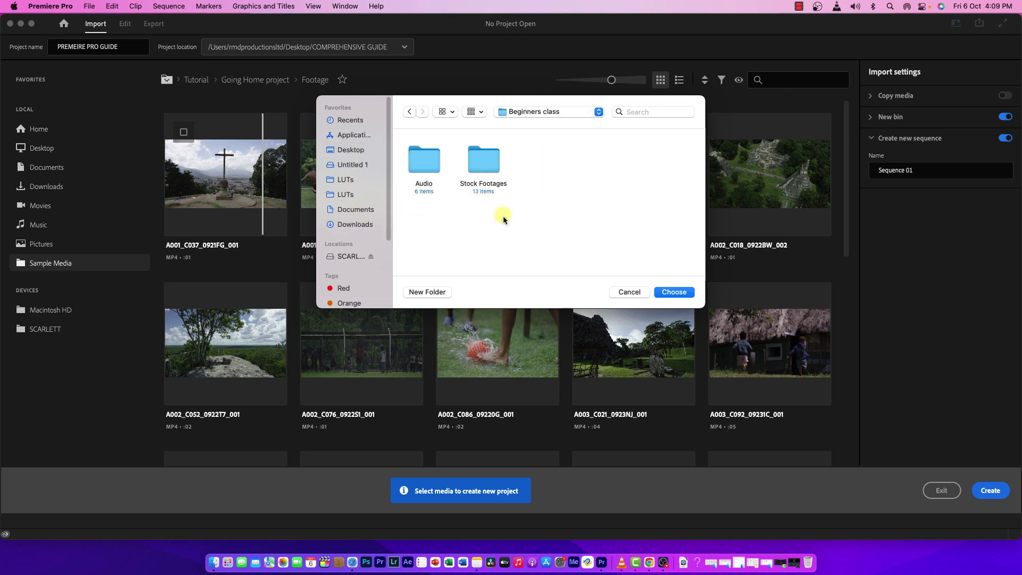
{"action": "left_click", "coordinate": [424, 290]}
{"action": "type", "text": "PROJECT"}
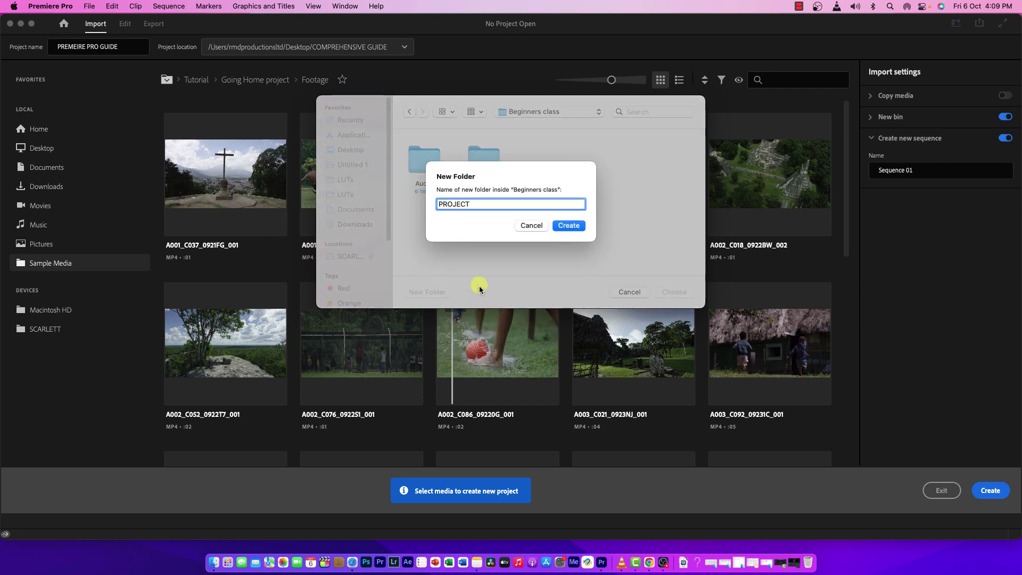
{"action": "left_click", "coordinate": [567, 225]}
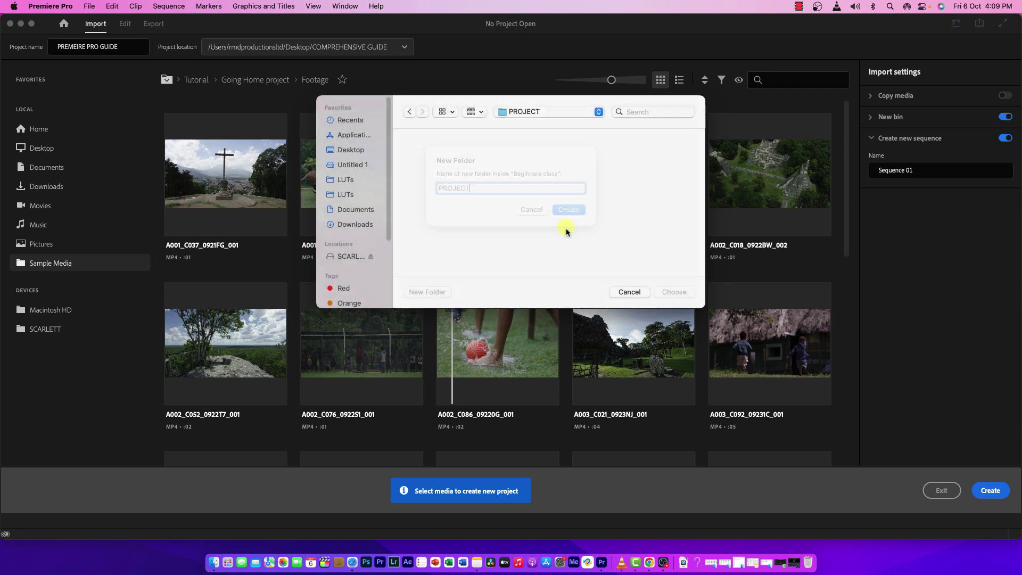
{"action": "left_click", "coordinate": [674, 292]}
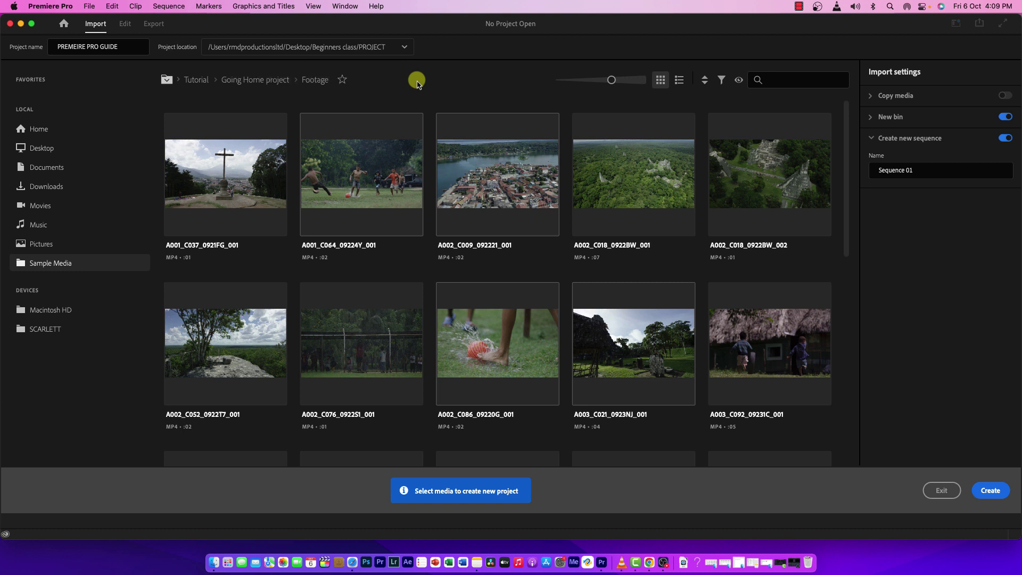
{"action": "left_click", "coordinate": [989, 490]}
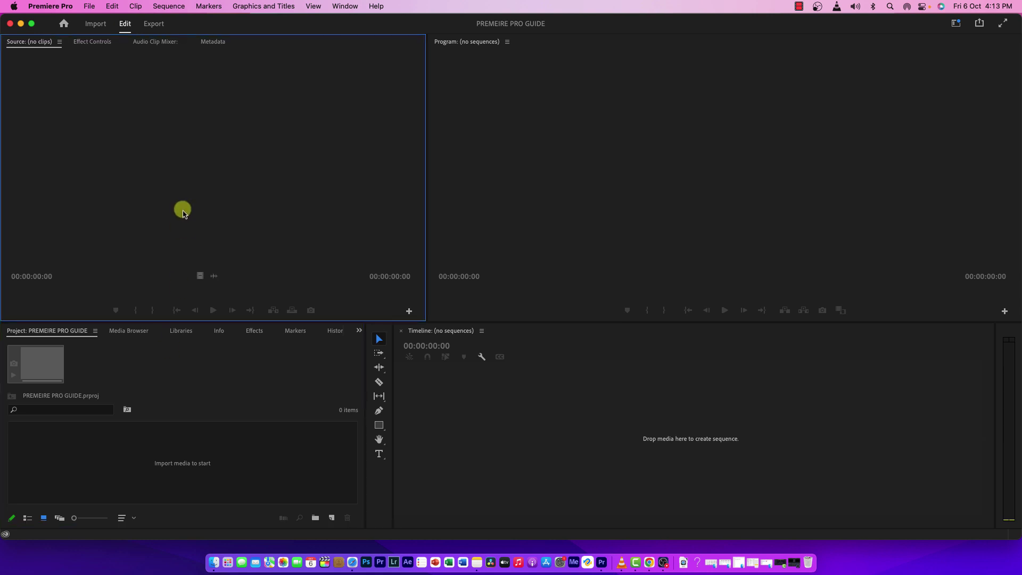
Step: Examine the project, timeline, program and source areas of the workspace, including the effect controls, audio clip mixer and metadata views
{"action": "left_click", "coordinate": [63, 410]}
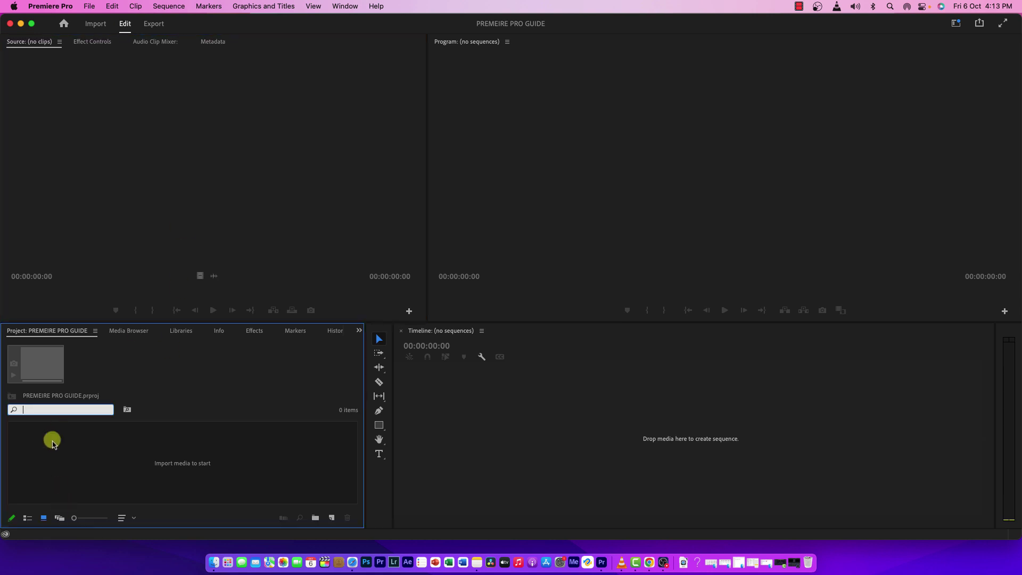
{"action": "left_click", "coordinate": [45, 336]}
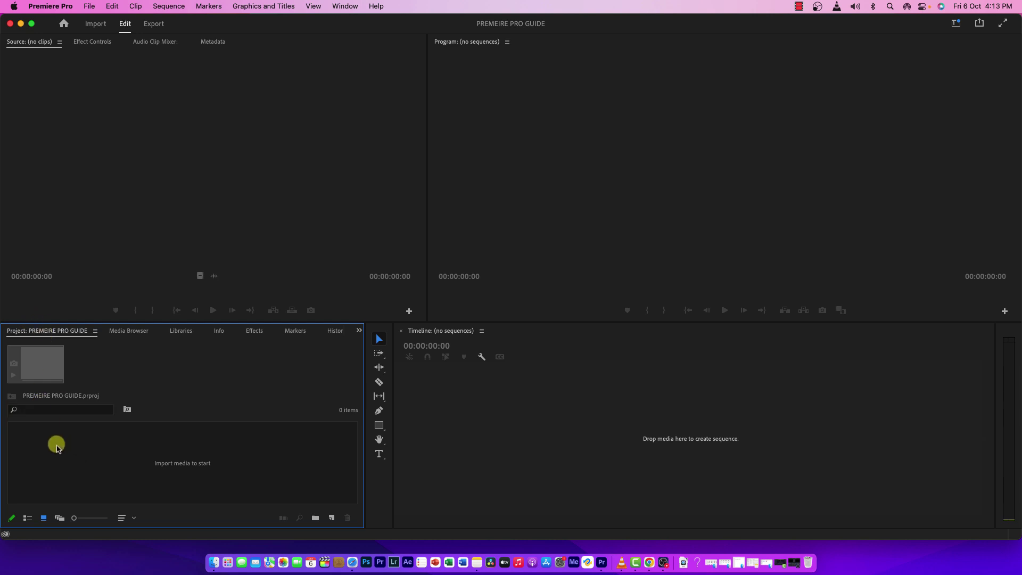
{"action": "left_click", "coordinate": [502, 448]}
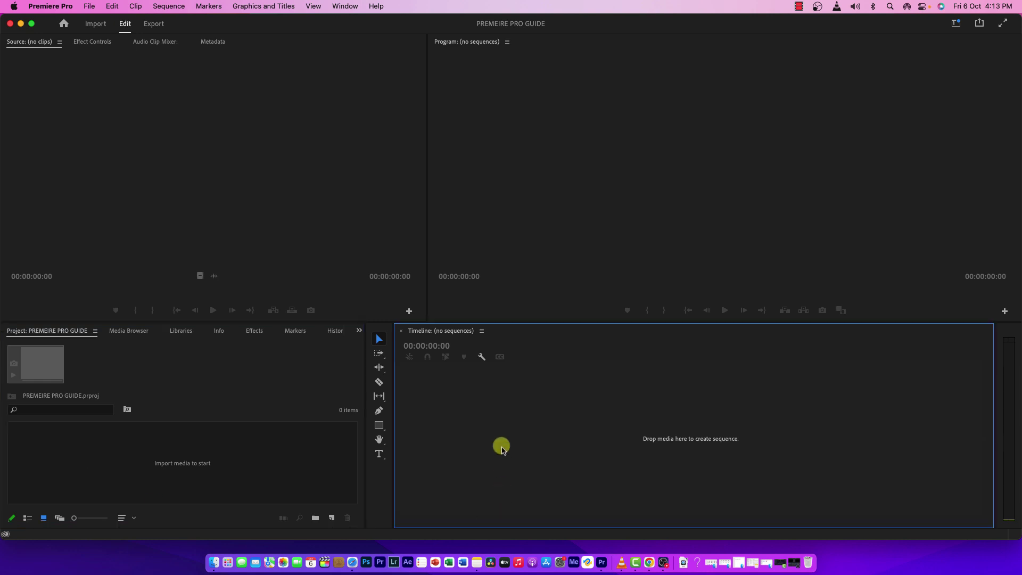
{"action": "left_click", "coordinate": [667, 179]}
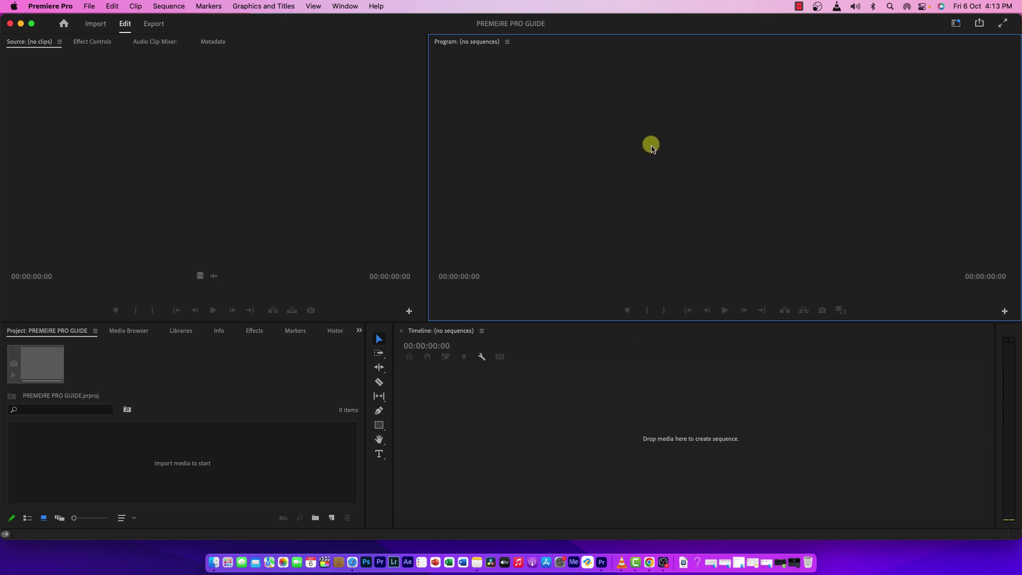
{"action": "left_click", "coordinate": [25, 49]}
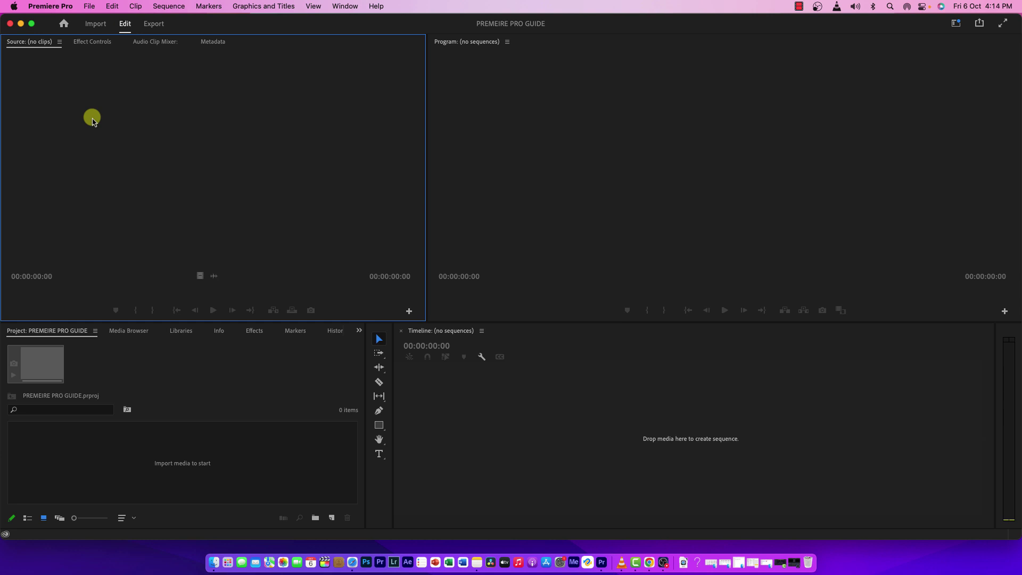
{"action": "left_click", "coordinate": [92, 46]}
{"action": "left_click", "coordinate": [160, 46]}
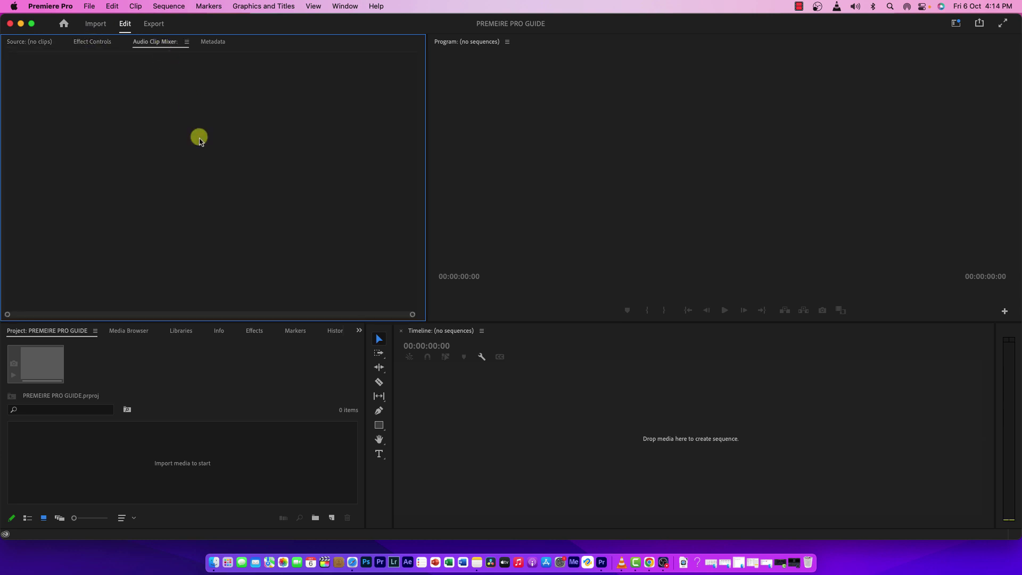
{"action": "left_click", "coordinate": [213, 42]}
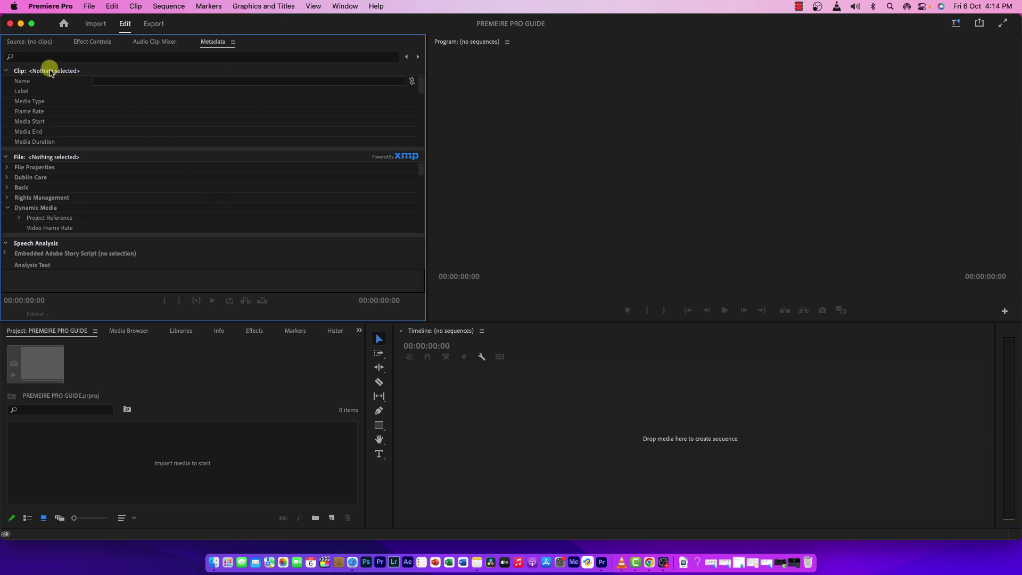
{"action": "left_click", "coordinate": [54, 48]}
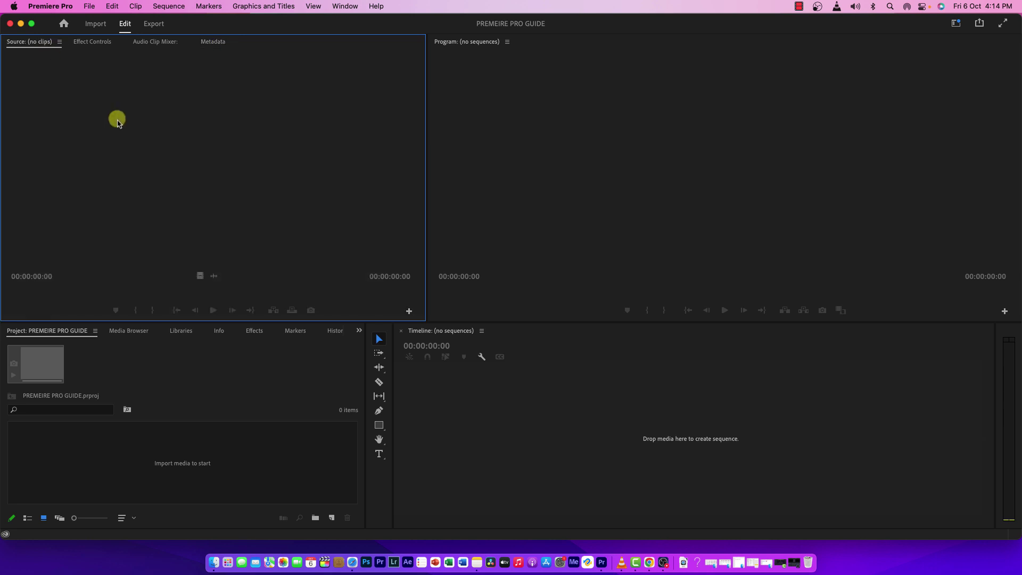
{"action": "left_click", "coordinate": [381, 474]}
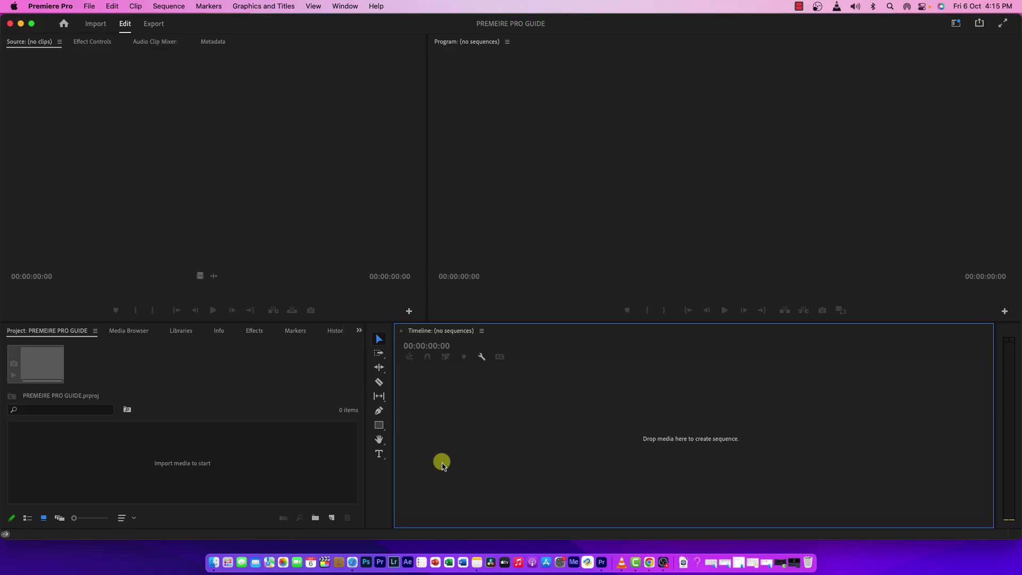
Step: Create two bins in the project, named FOOTAGES and AUDIO
{"action": "left_click", "coordinate": [227, 483]}
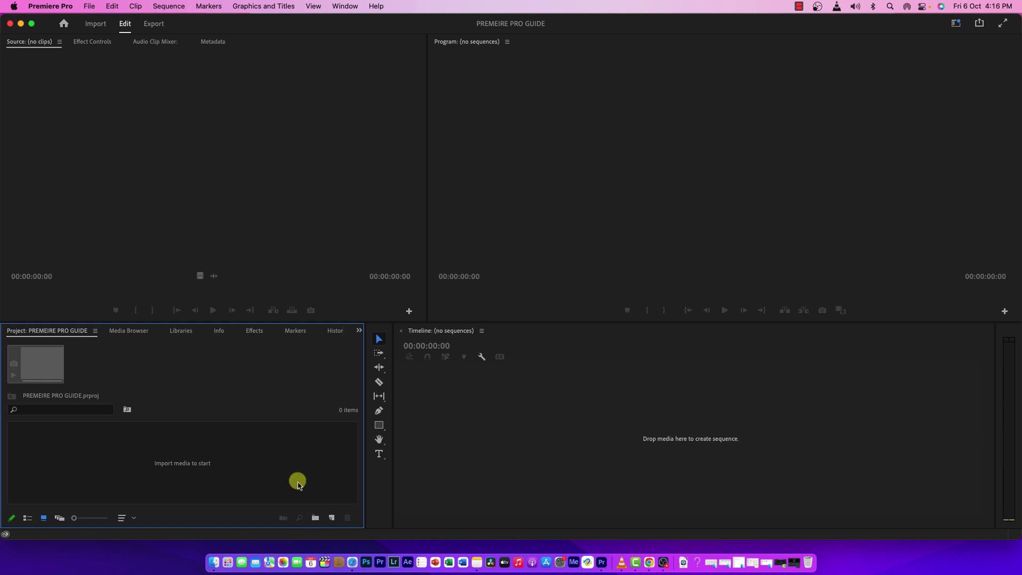
{"action": "left_click", "coordinate": [315, 517]}
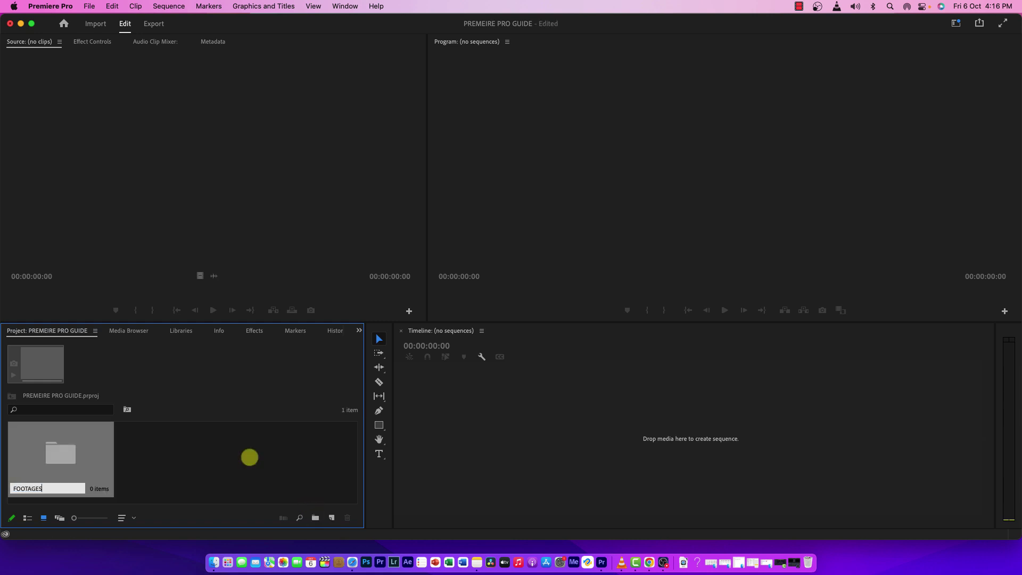
{"action": "left_click", "coordinate": [249, 456]}
{"action": "left_click", "coordinate": [316, 517]}
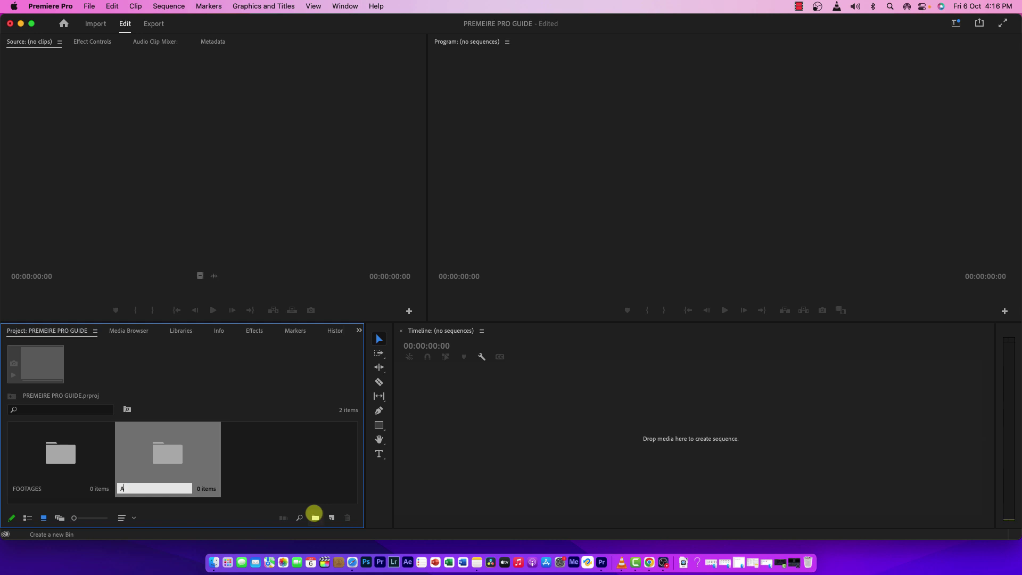
{"action": "left_click", "coordinate": [297, 478]}
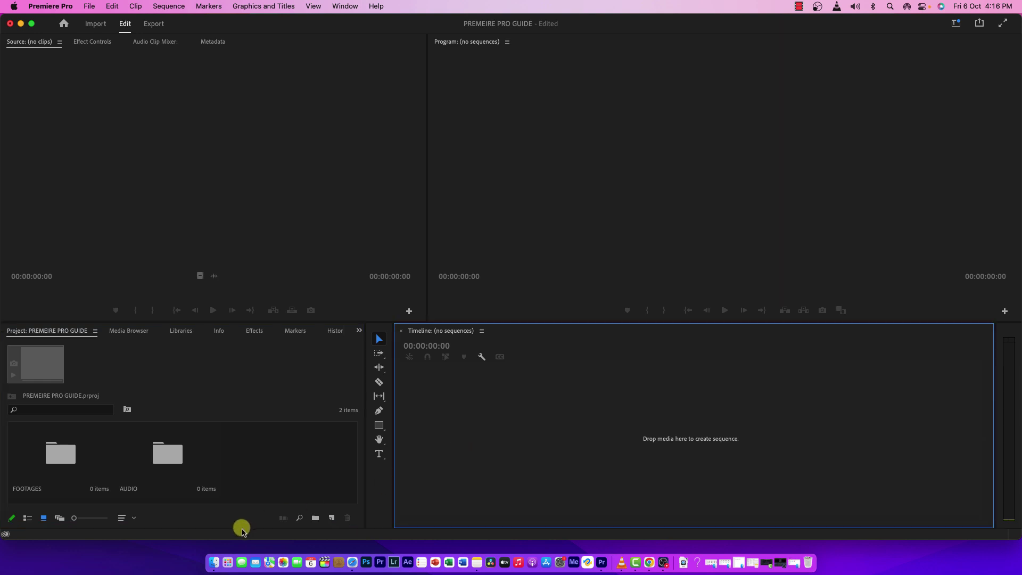
Step: Import all video clips from the Stock Footages folder in Desktop's Beginners class folder into the FOOTAGES bin, using Finder
{"action": "left_click", "coordinate": [214, 563]}
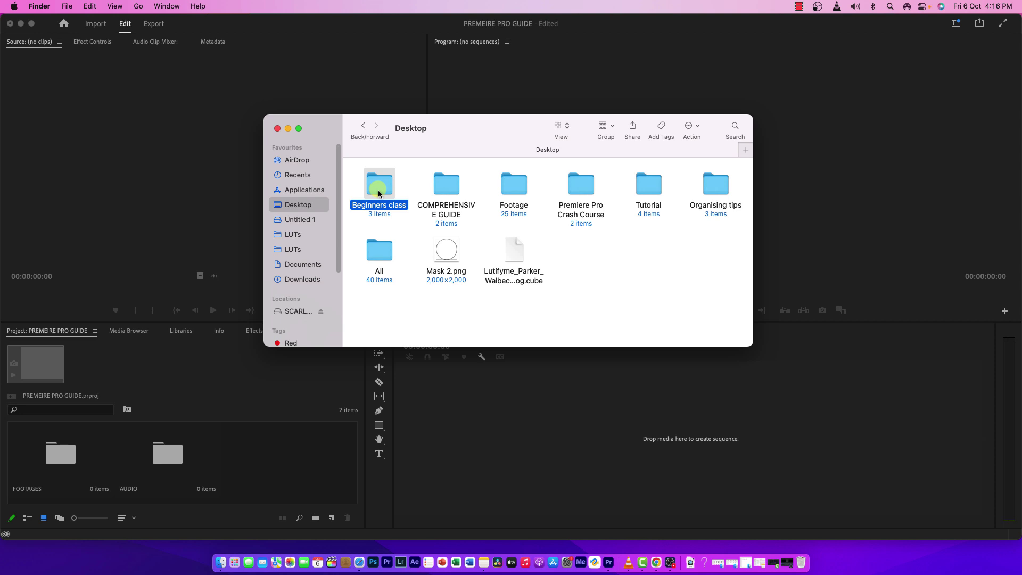
{"action": "double_click", "coordinate": [379, 193]}
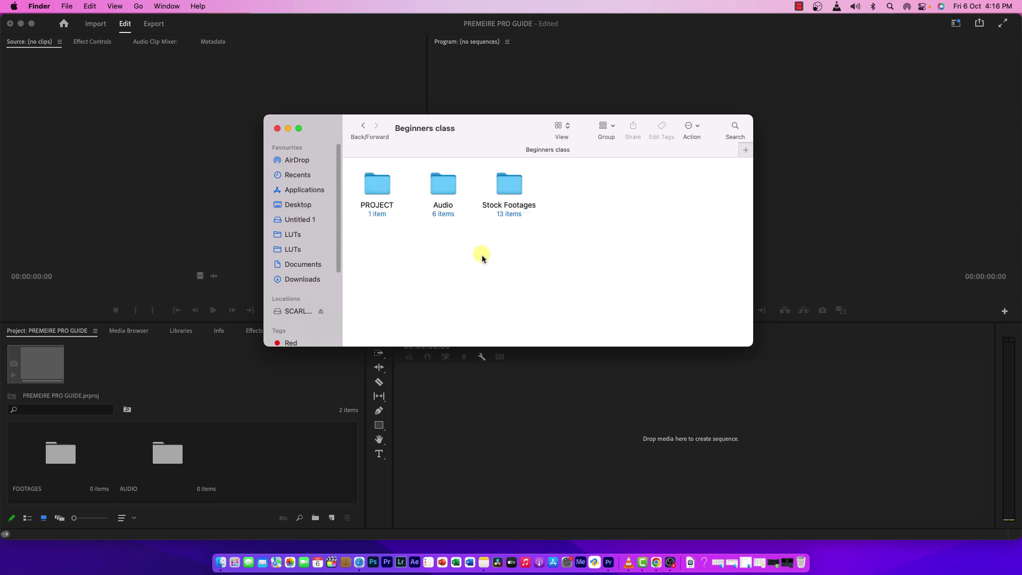
{"action": "double_click", "coordinate": [510, 188]}
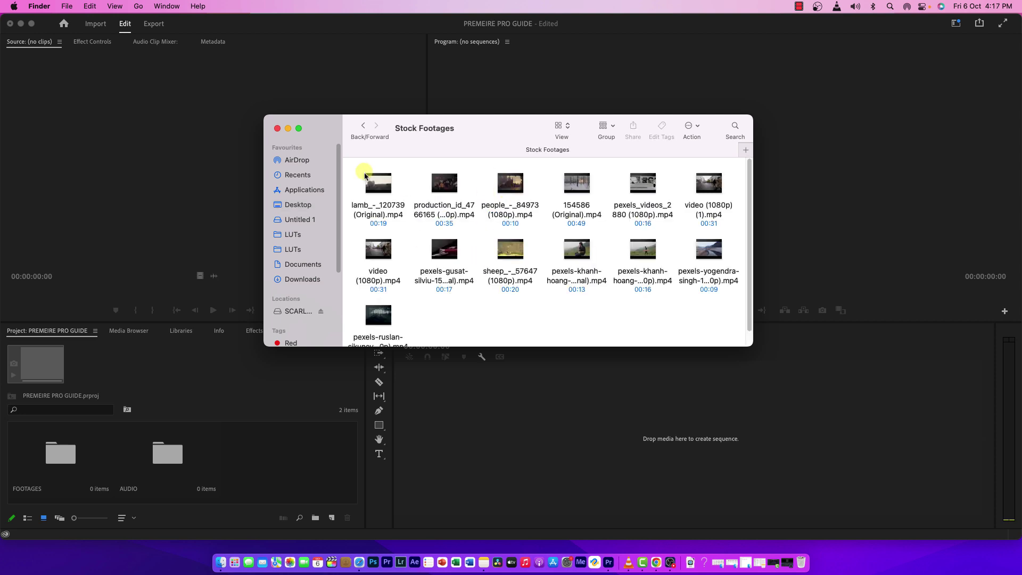
{"action": "left_click_drag", "start_coordinate": [350, 168], "coordinate": [734, 326]}
{"action": "left_click_drag", "start_coordinate": [386, 190], "coordinate": [65, 458]}
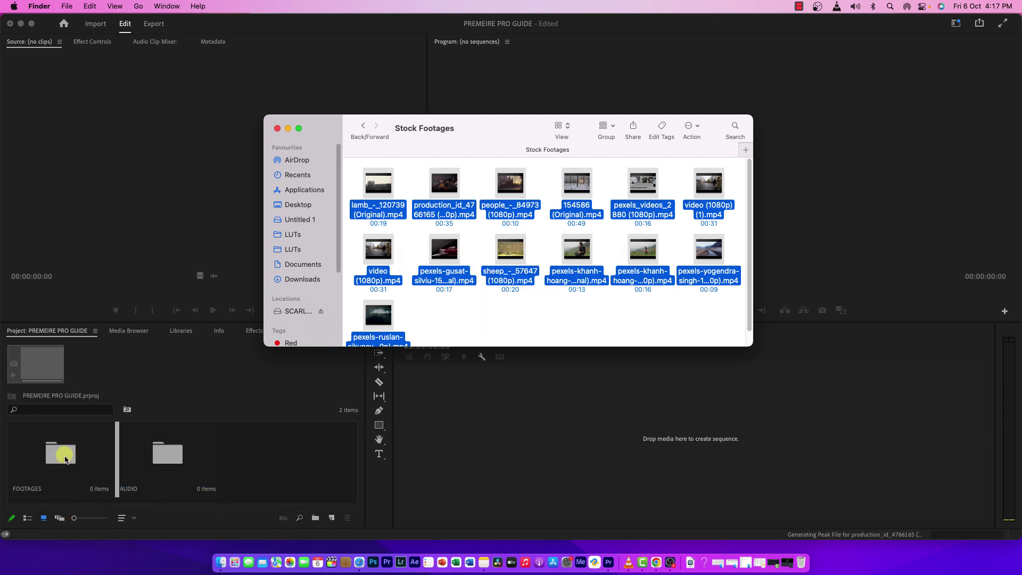
{"action": "left_click", "coordinate": [290, 462]}
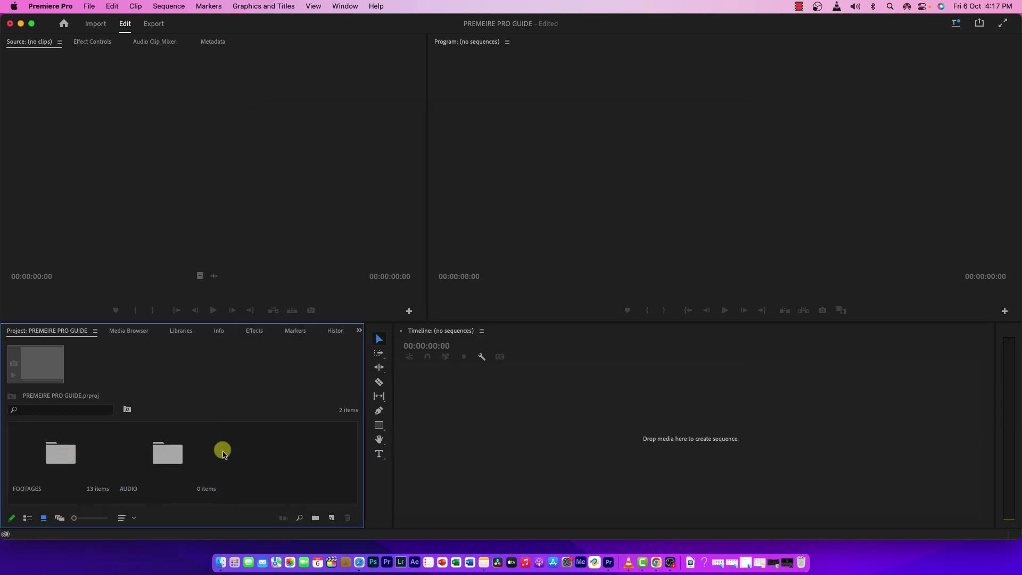
Step: Import the three MP3 files from the Audio folder in Desktop's Beginners class folder into the AUDIO bin
{"action": "double_click", "coordinate": [179, 451]}
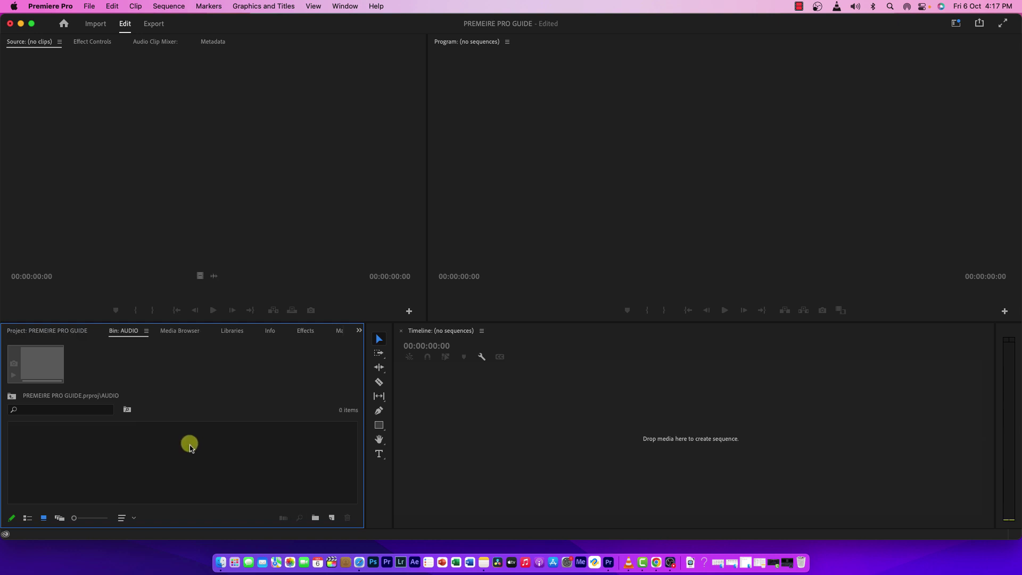
{"action": "right_click", "coordinate": [190, 447]}
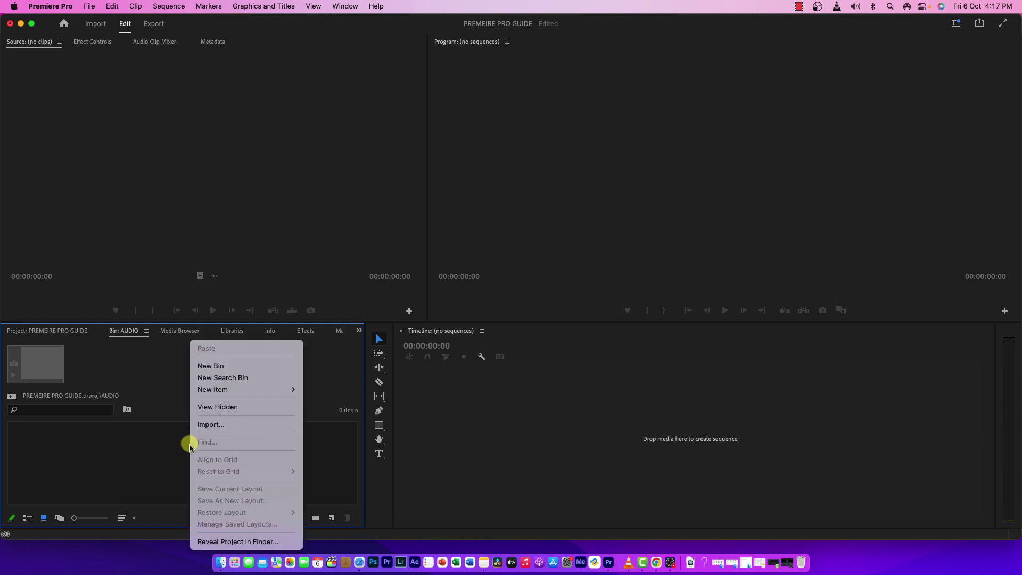
{"action": "left_click", "coordinate": [215, 428]}
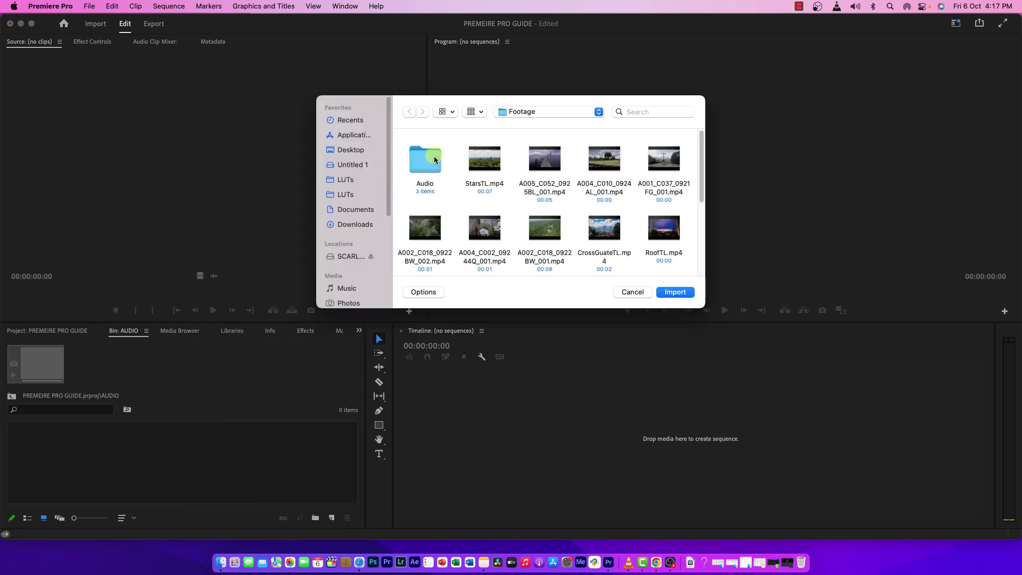
{"action": "left_click", "coordinate": [349, 150]}
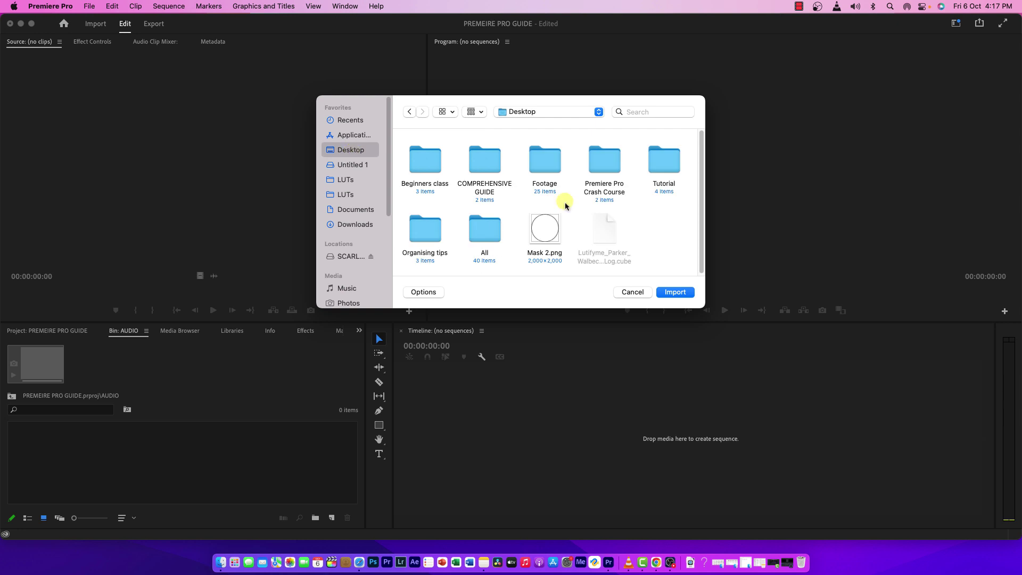
{"action": "double_click", "coordinate": [420, 160]}
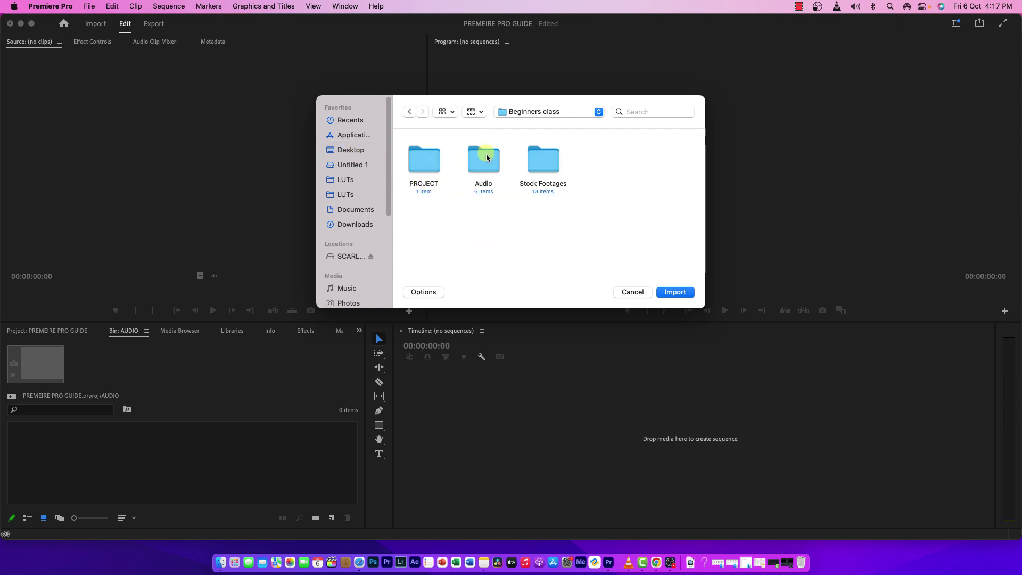
{"action": "double_click", "coordinate": [485, 159]}
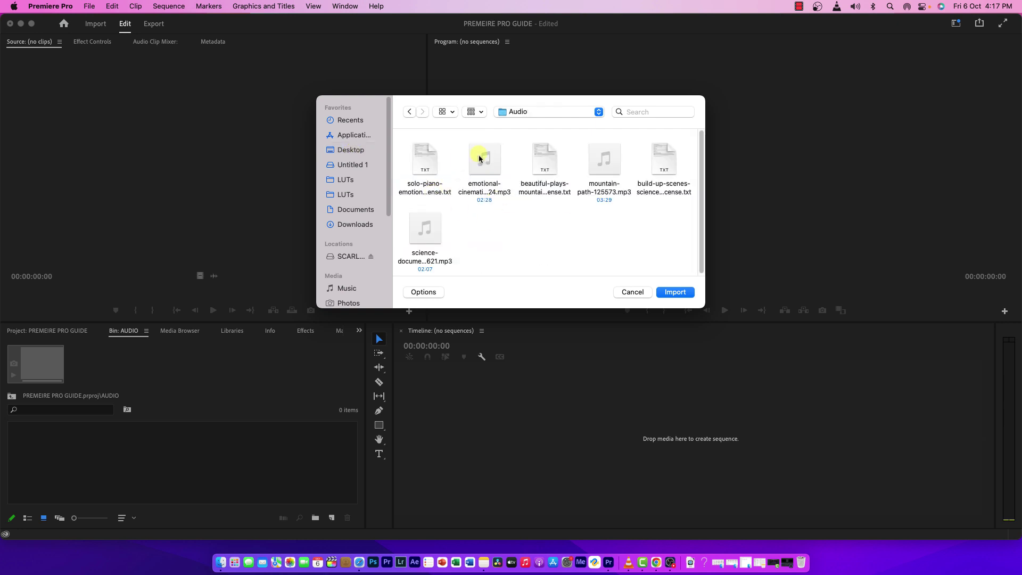
{"action": "left_click", "coordinate": [476, 159]}
{"action": "left_click", "coordinate": [484, 158]}
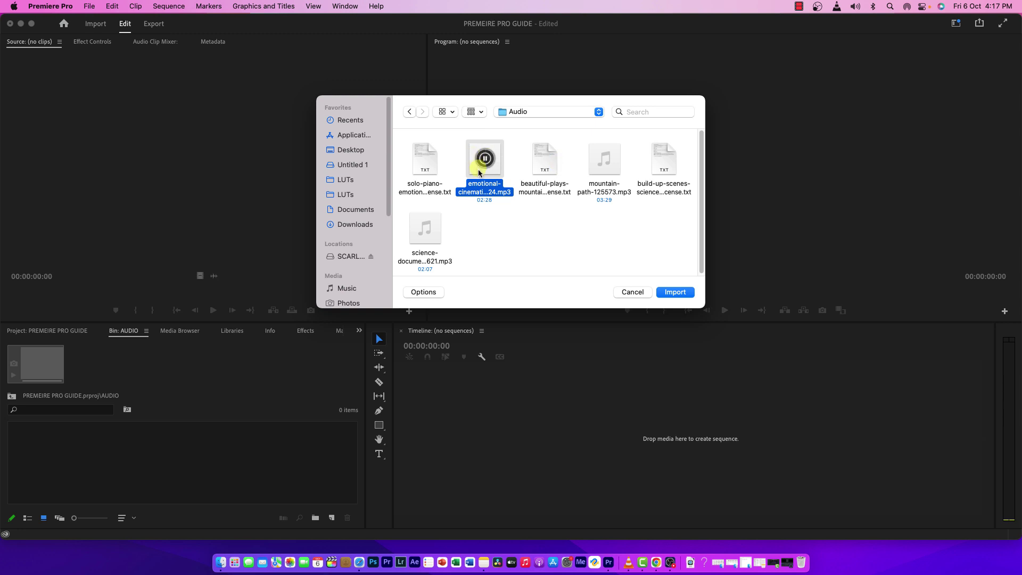
{"action": "left_click", "coordinate": [481, 163]}
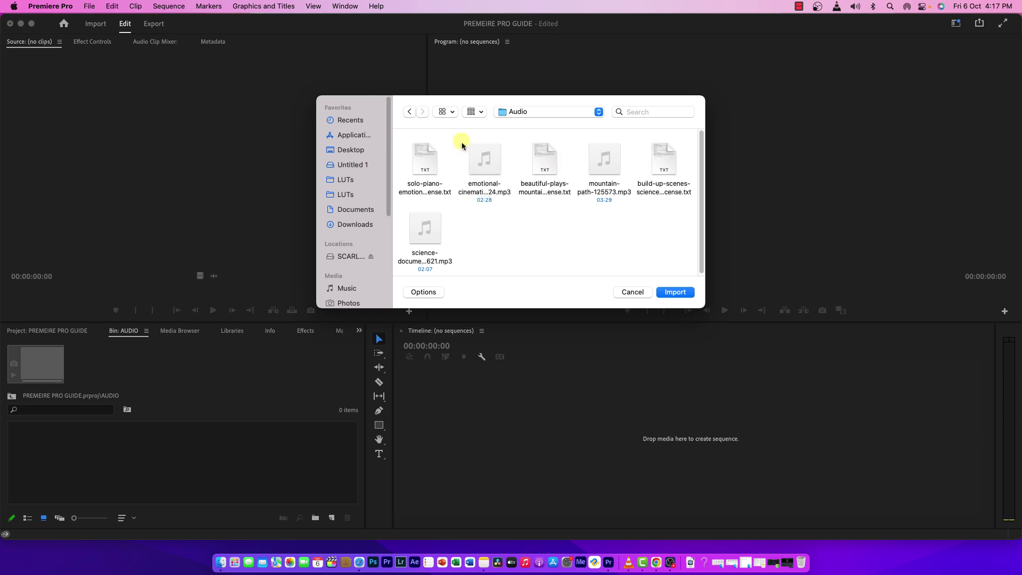
{"action": "left_click", "coordinate": [601, 158], "text": "super"}
{"action": "left_click", "coordinate": [431, 232], "text": "super"}
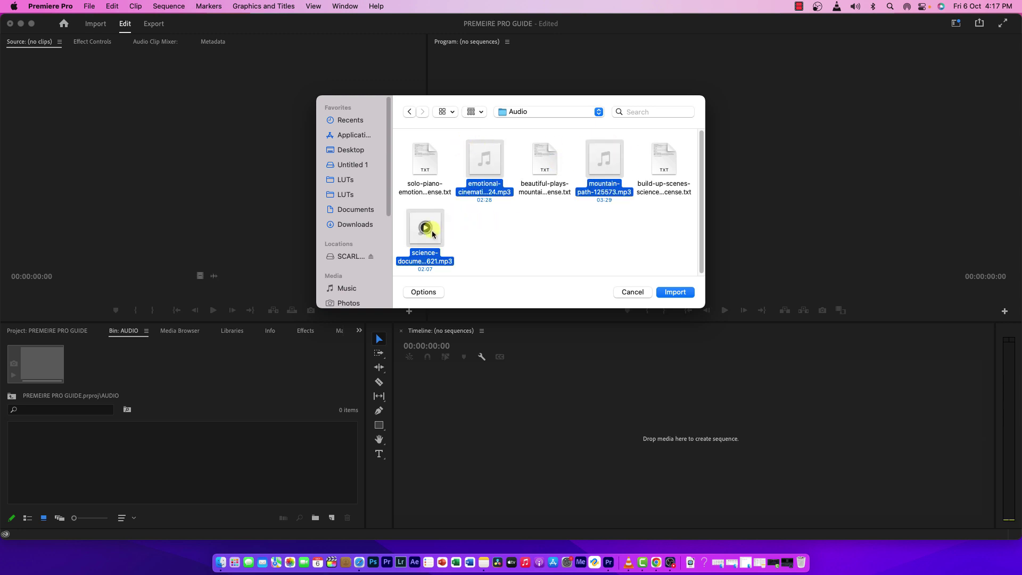
{"action": "left_click", "coordinate": [674, 292]}
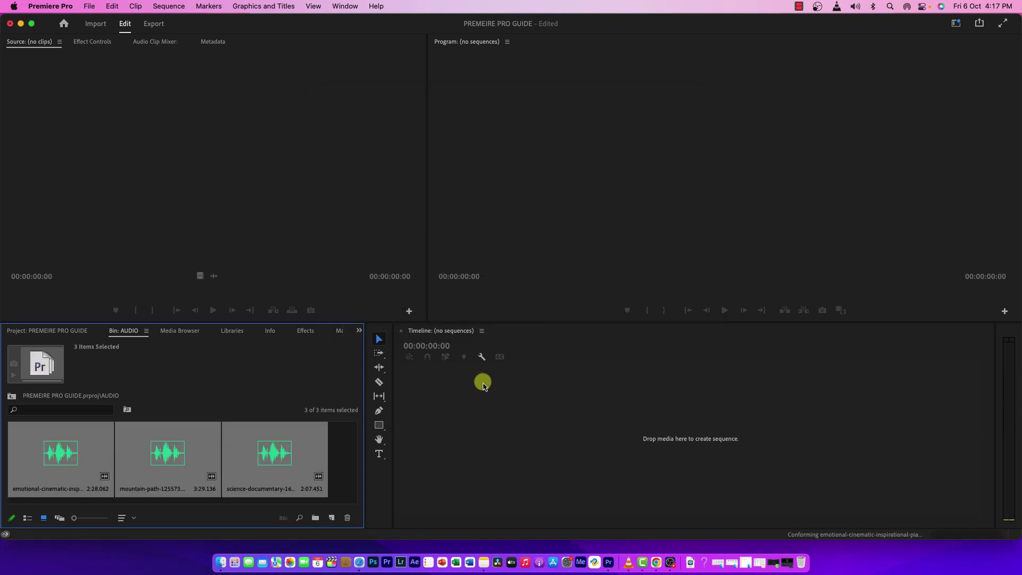
{"action": "left_click", "coordinate": [344, 458]}
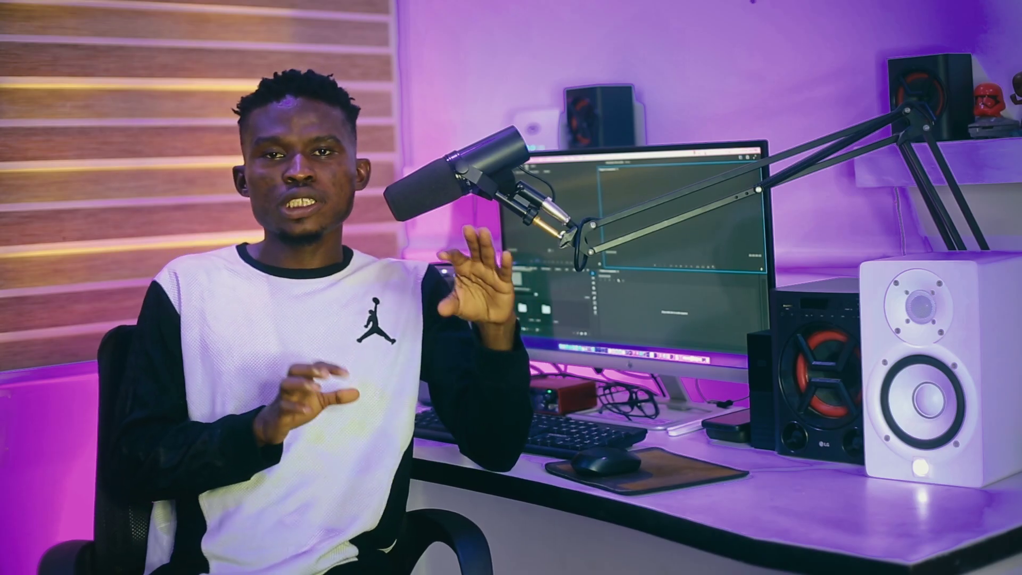
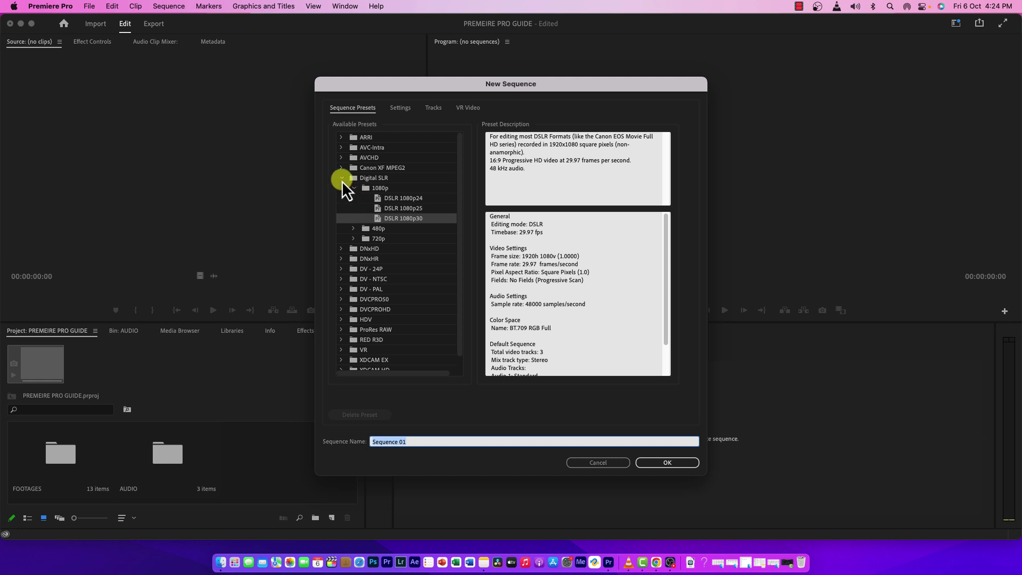
Step: Set the new sequence's editing mode to Custom and its timebase to 24.00 frames/second after browsing the presets
{"action": "left_click", "coordinate": [341, 168]}
{"action": "left_click", "coordinate": [341, 167]}
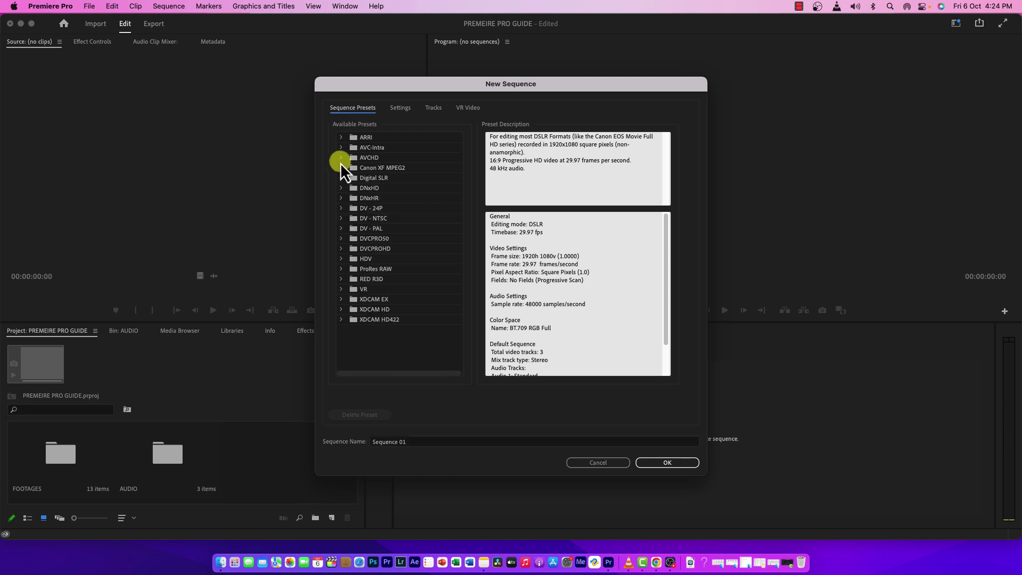
{"action": "left_click", "coordinate": [341, 158]}
{"action": "left_click", "coordinate": [341, 158]}
{"action": "left_click", "coordinate": [399, 107]}
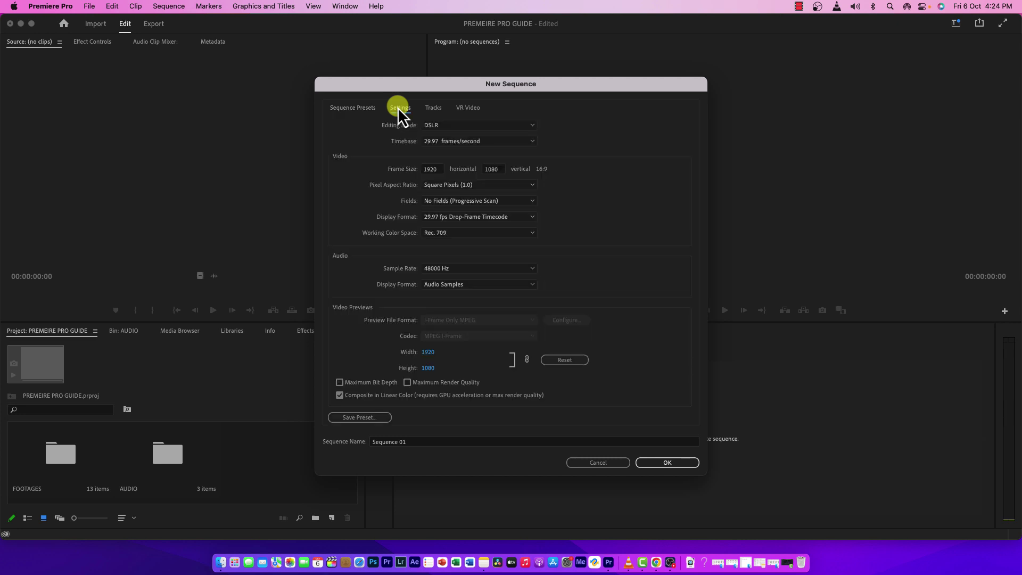
{"action": "left_click", "coordinate": [500, 125]}
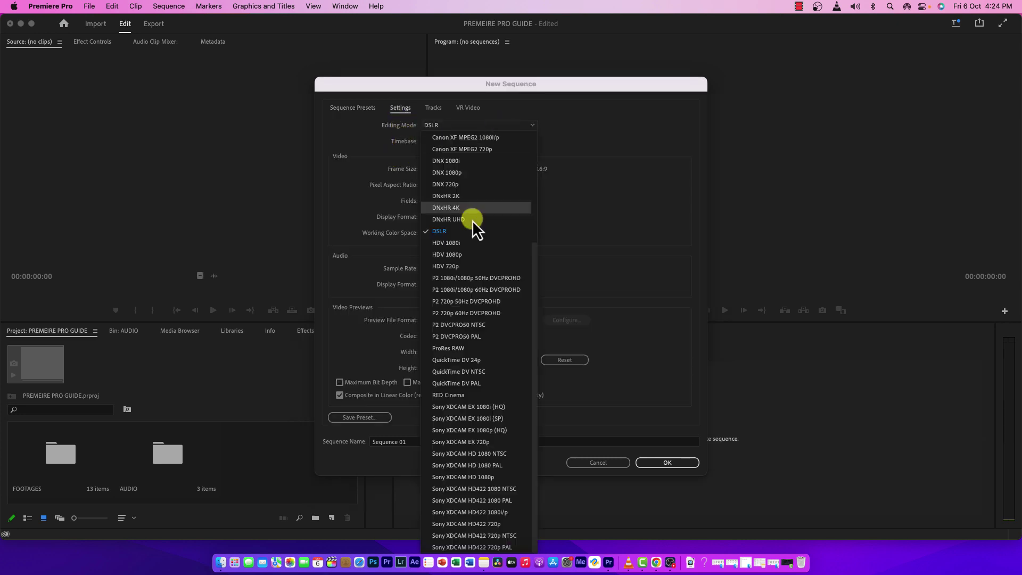
{"action": "left_click", "coordinate": [436, 136]}
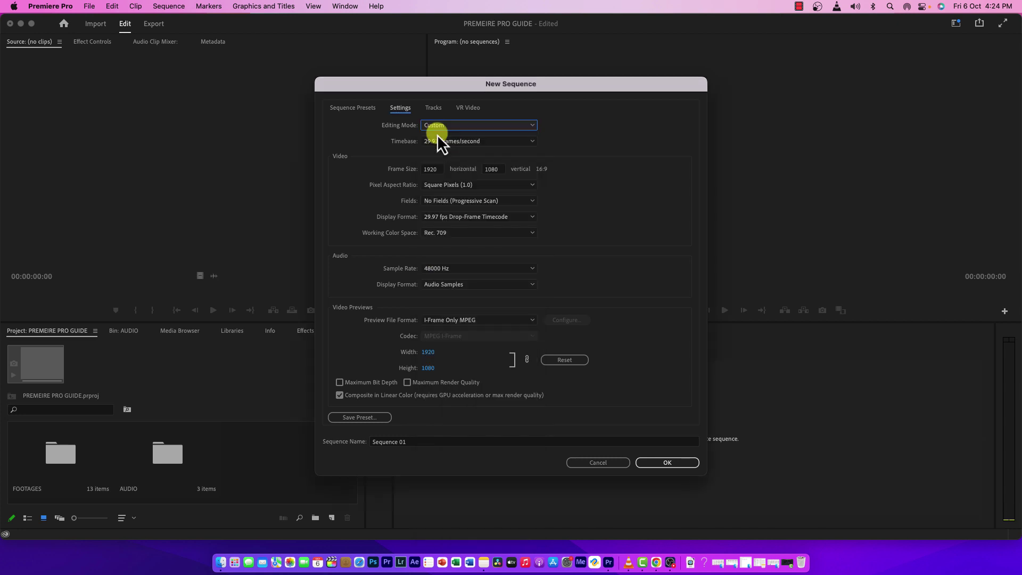
{"action": "left_click", "coordinate": [447, 141]}
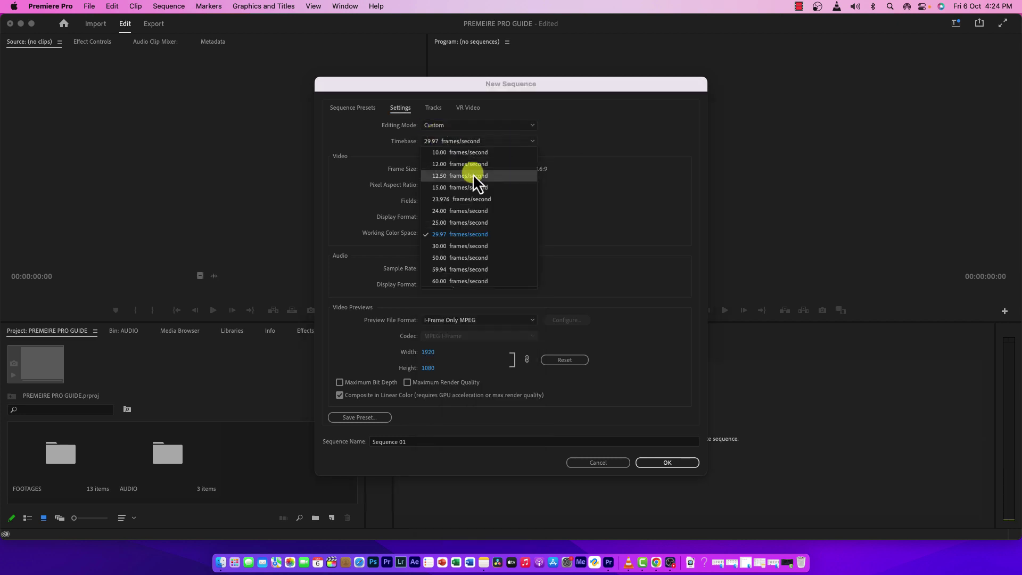
{"action": "left_click", "coordinate": [458, 211]}
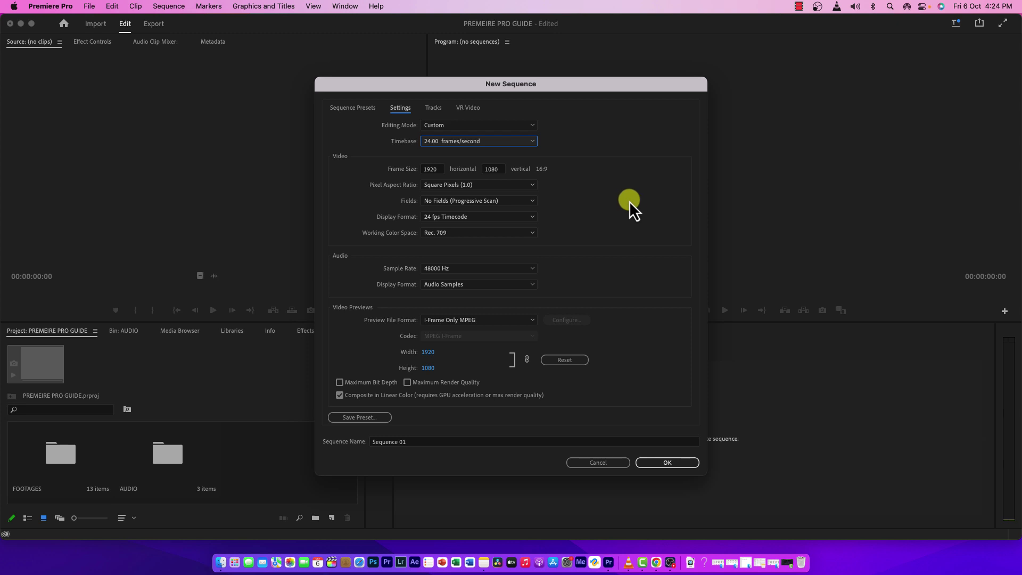
Step: Check the new sequence's horizontal frame size and try naming the sequence "premiere"
{"action": "left_click", "coordinate": [434, 169]}
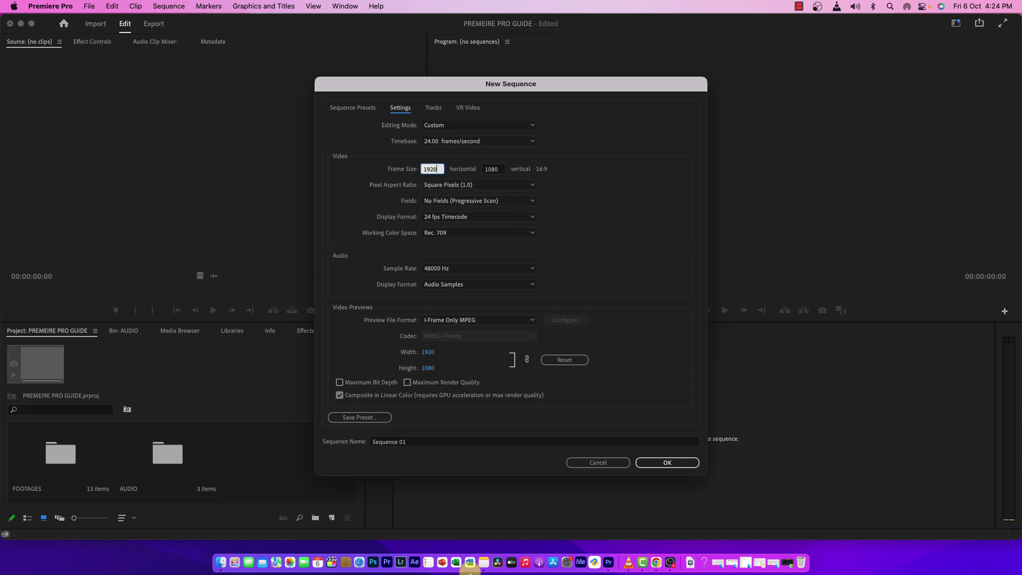
{"action": "left_click", "coordinate": [421, 443]}
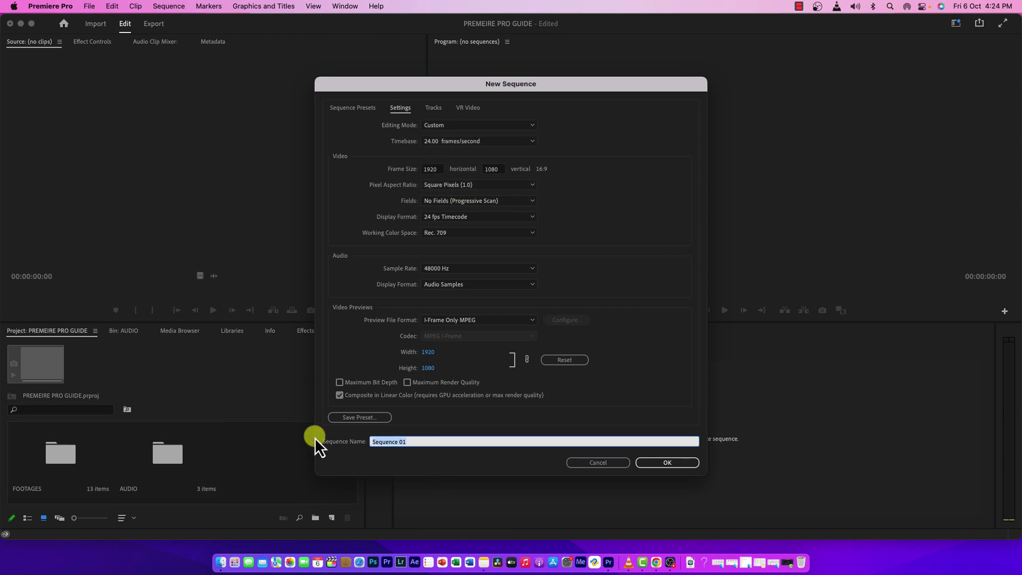
{"action": "type", "text": "premiere"}
{"action": "key", "text": "super+a"}
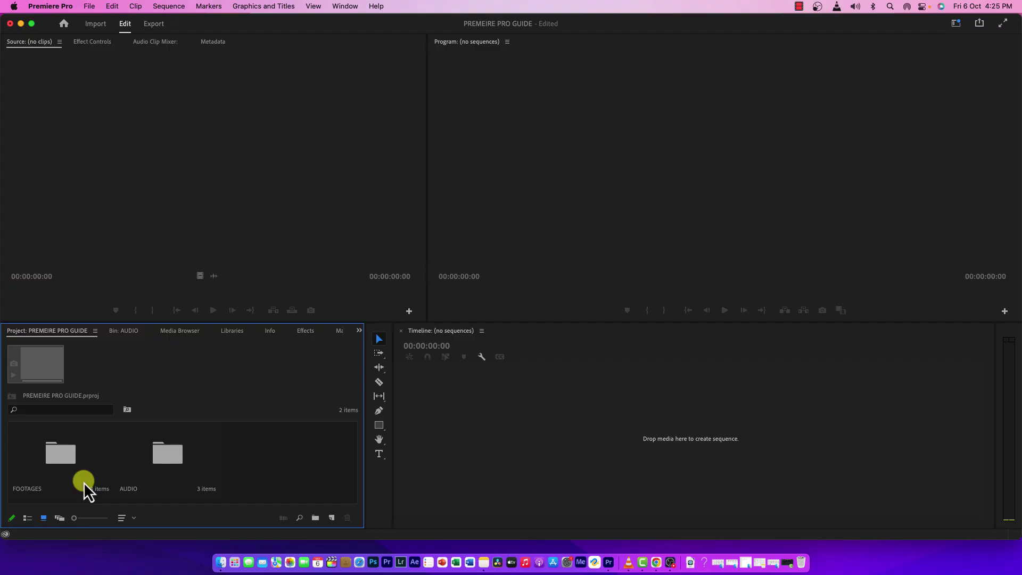
Step: Examine the file properties of the dark forest clip in the FOOTAGES bin, including image size and frame rate
{"action": "double_click", "coordinate": [67, 458]}
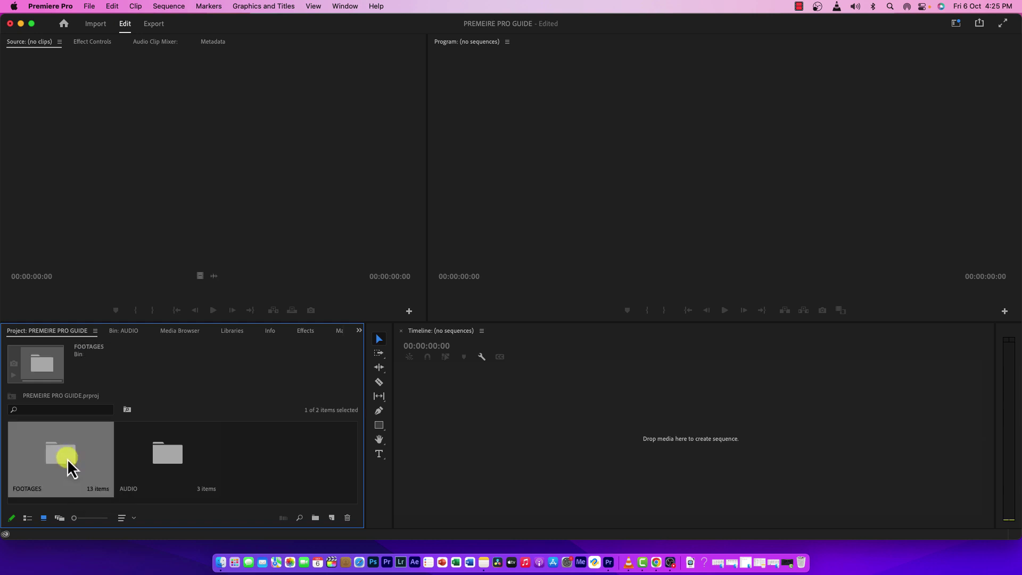
{"action": "scroll", "coordinate": [181, 477], "scroll_direction": "down", "scroll_amount": 5}
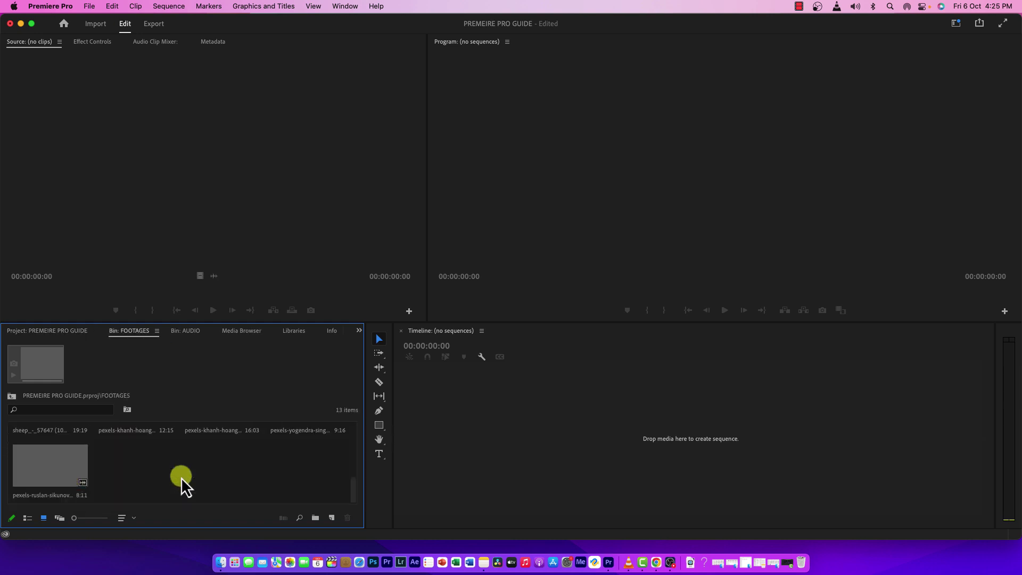
{"action": "key", "text": "ctrl+super+f"}
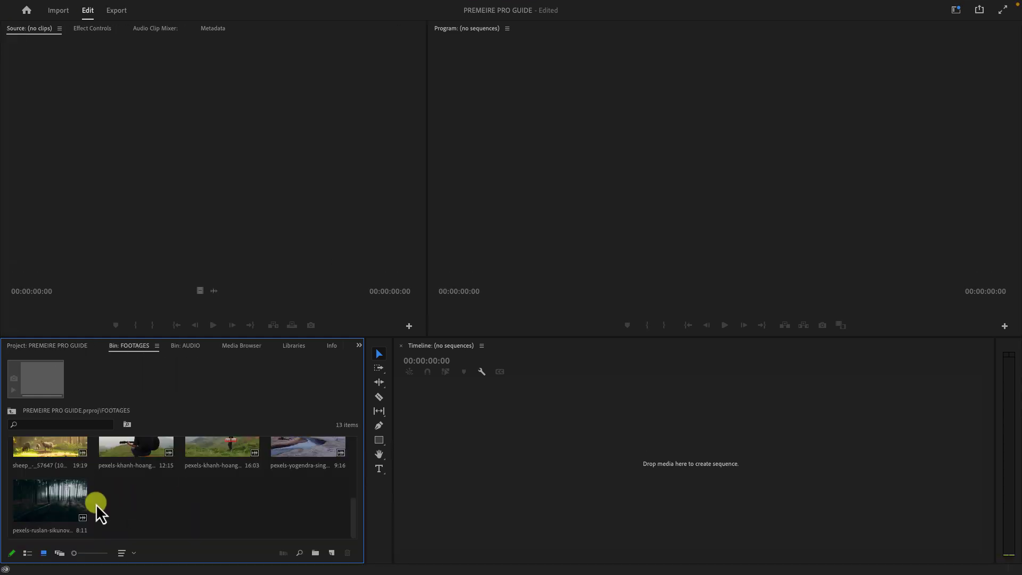
{"action": "right_click", "coordinate": [30, 498]}
{"action": "mouse_move", "coordinate": [100, 566]}
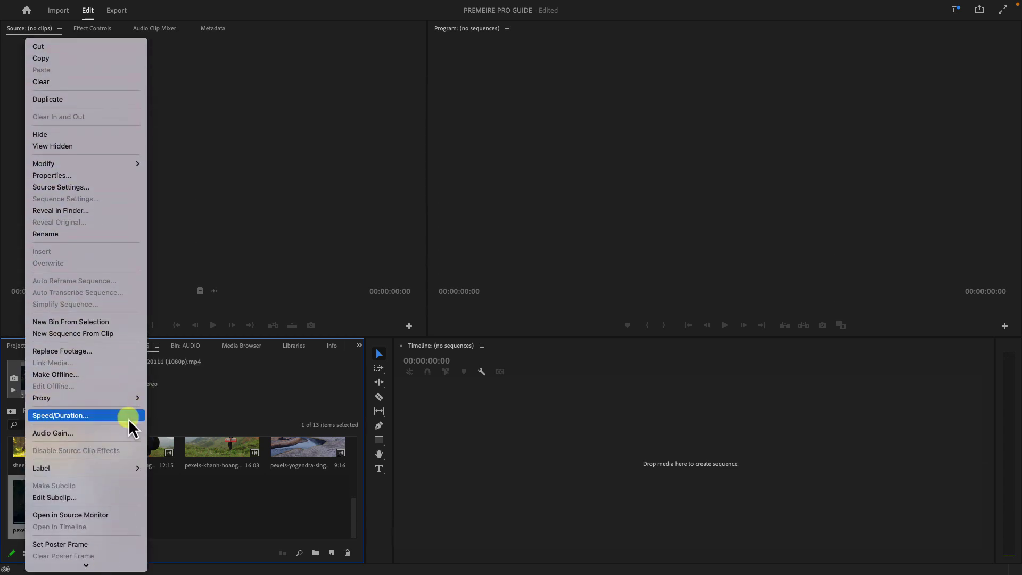
{"action": "left_click", "coordinate": [62, 175]}
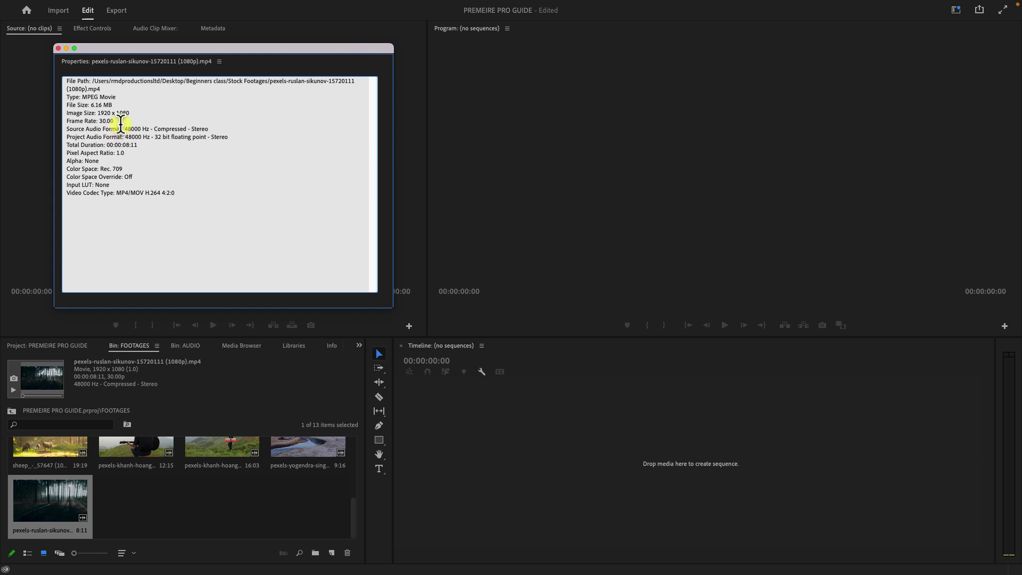
{"action": "left_click", "coordinate": [58, 47]}
{"action": "left_click", "coordinate": [201, 508]}
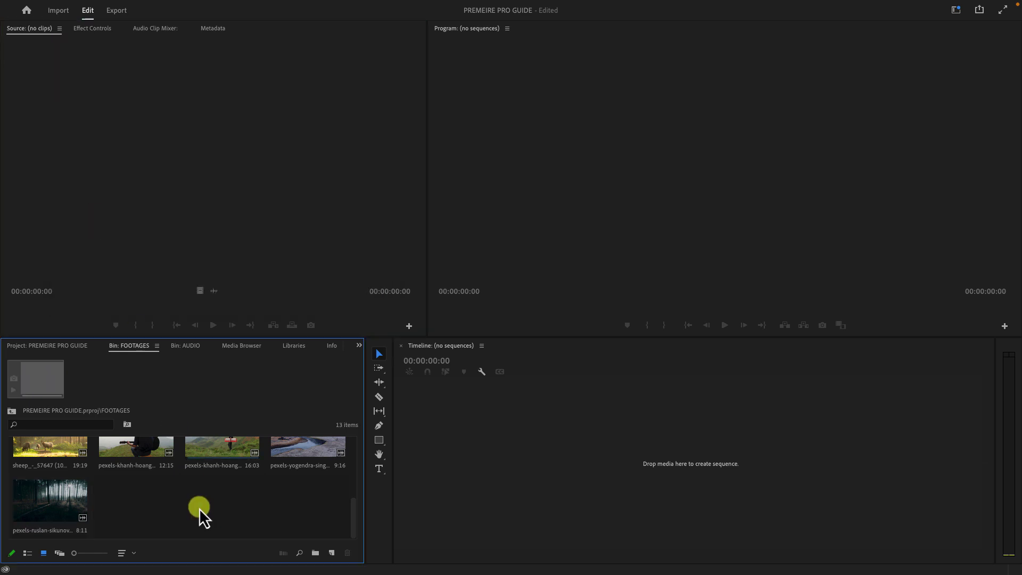
Step: Create a new sequence from the dark forest clip in the FOOTAGES bin
{"action": "right_click", "coordinate": [62, 494]}
{"action": "mouse_move", "coordinate": [130, 568]}
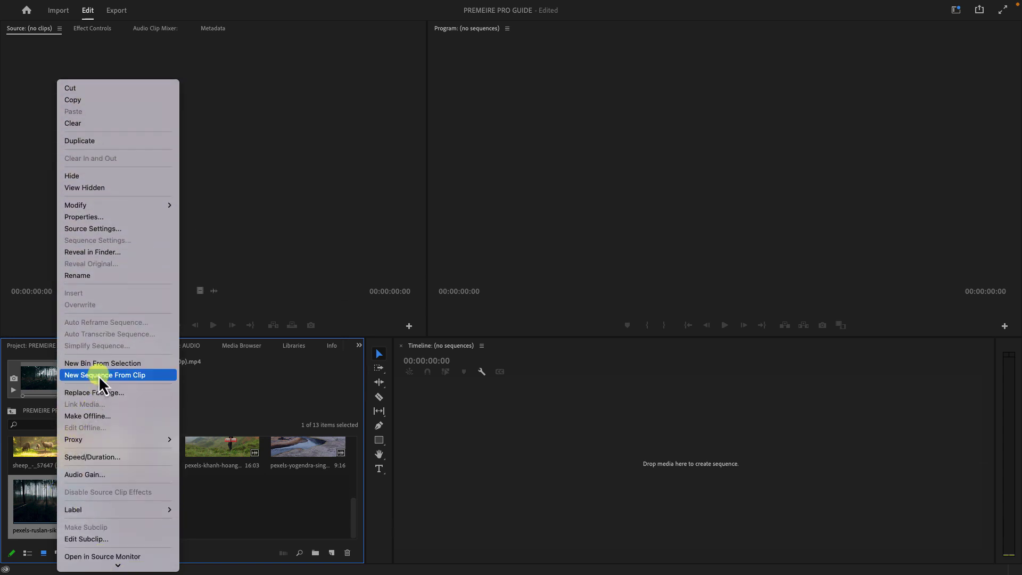
{"action": "left_click", "coordinate": [98, 376]}
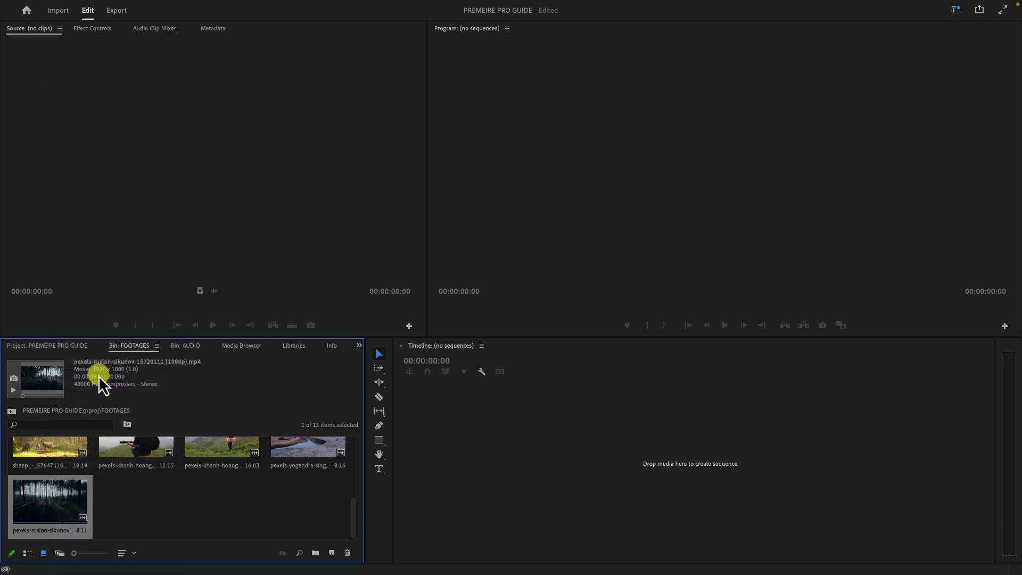
{"action": "left_click", "coordinate": [610, 433]}
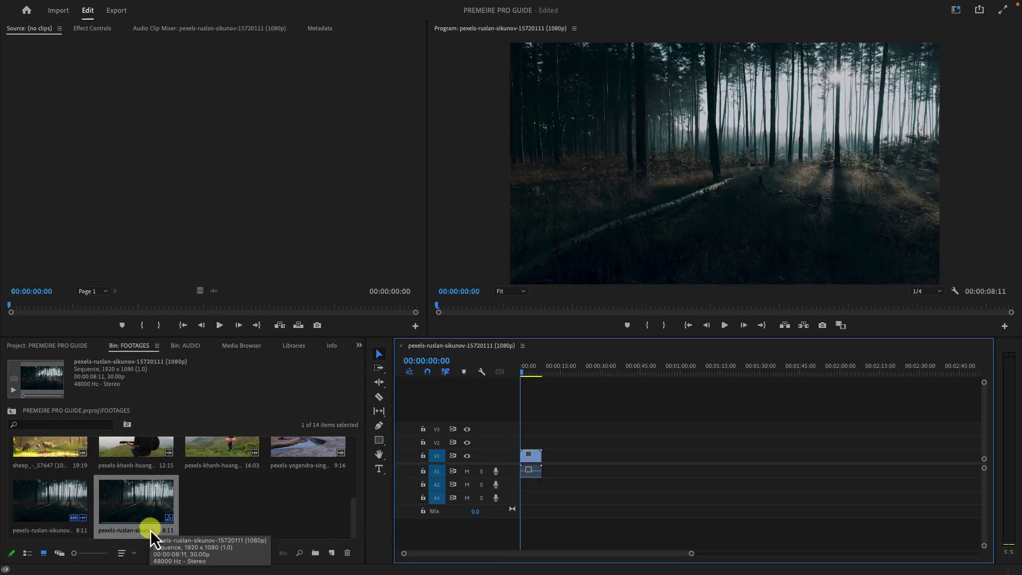
Step: Examine the forest sequence's settings, including its timebase and frame size, and leave them without changes
{"action": "mouse_move", "coordinate": [218, 5]}
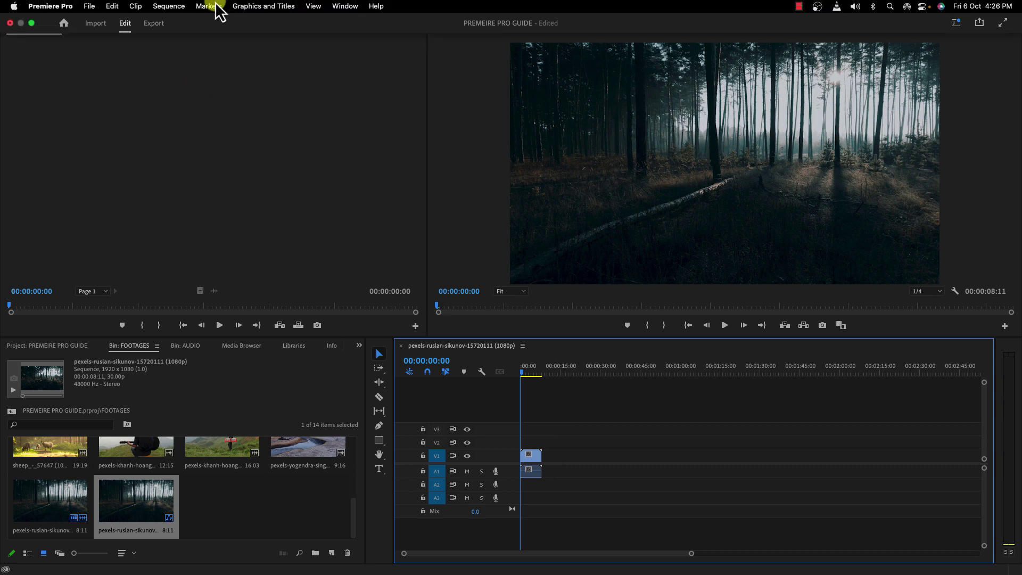
{"action": "left_click", "coordinate": [168, 6]}
{"action": "left_click", "coordinate": [181, 22]}
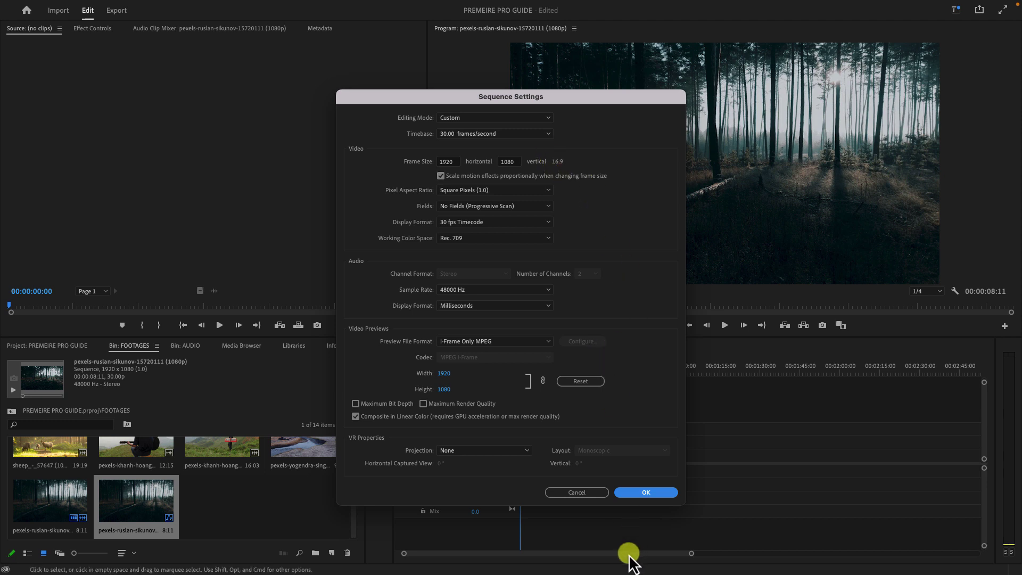
{"action": "left_click", "coordinate": [592, 494]}
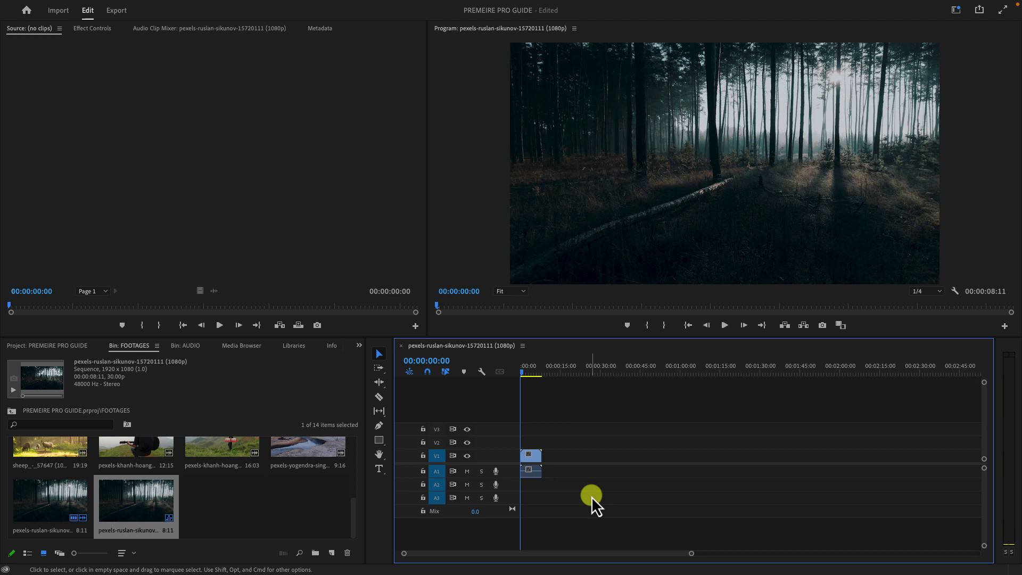
Step: Delete the forest clip's video and audio from the timeline, leaving an empty sequence
{"action": "left_click", "coordinate": [530, 455]}
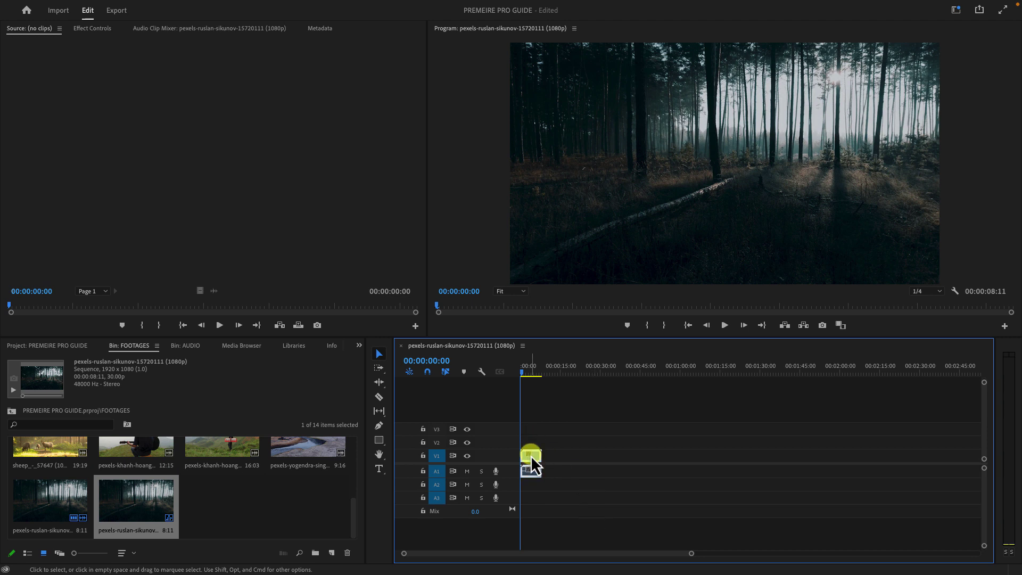
{"action": "key", "text": "Delete"}
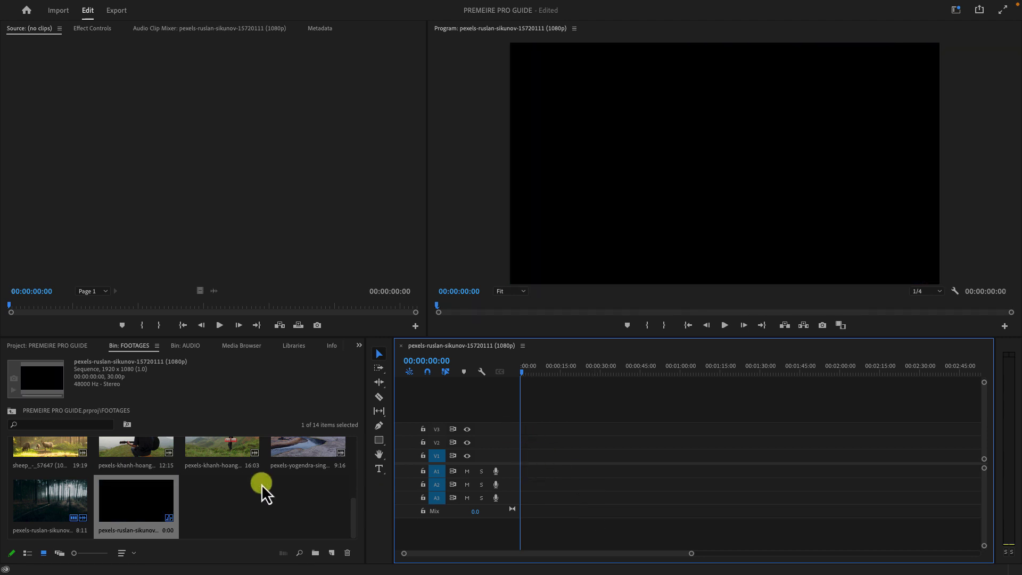
Step: Rename the new sequence Premiere Pro Guide and move it out of the FOOTAGES bin to the project's root level
{"action": "left_click", "coordinate": [240, 489]}
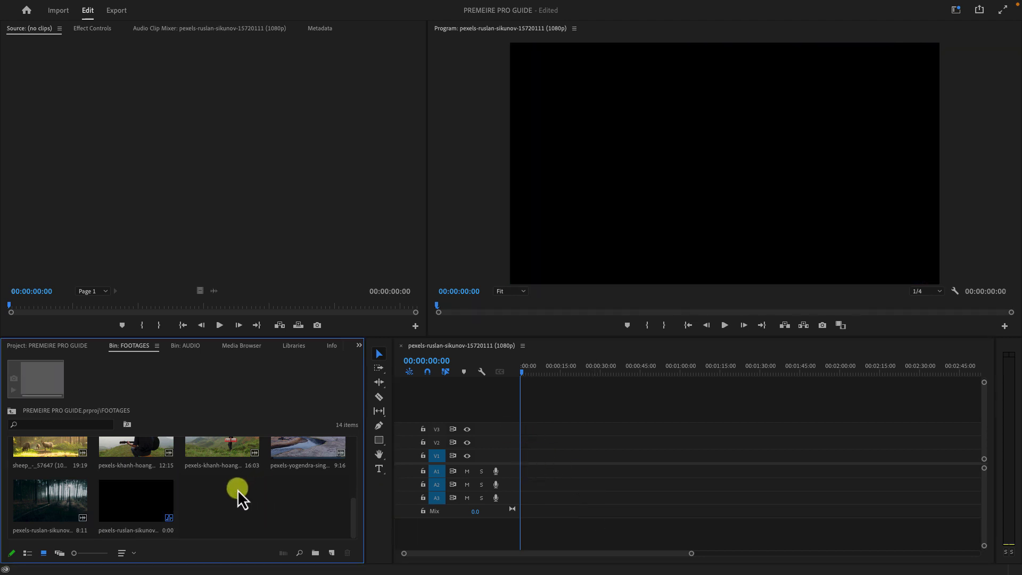
{"action": "left_click", "coordinate": [116, 530]}
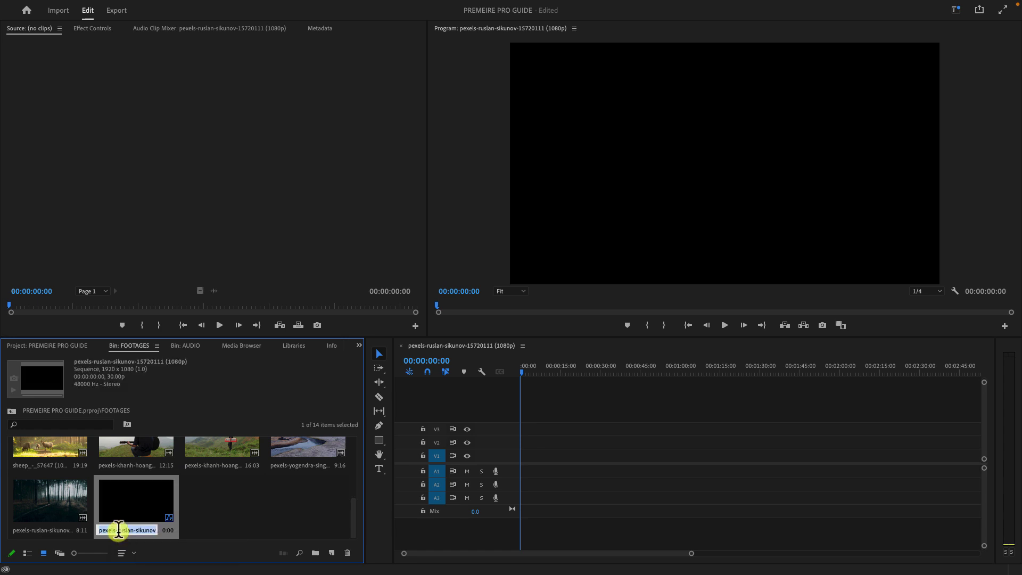
{"action": "right_click", "coordinate": [127, 504]}
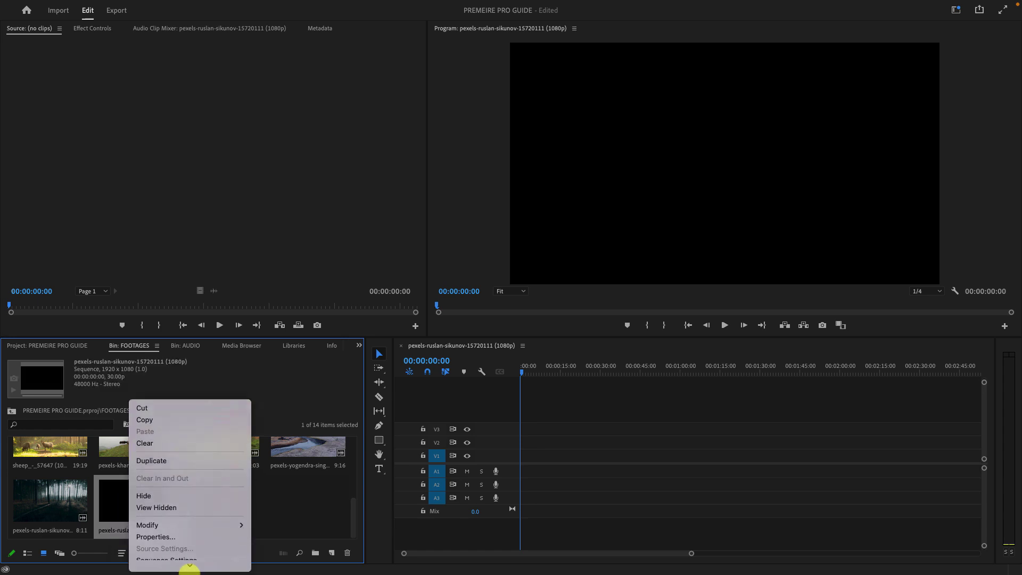
{"action": "mouse_move", "coordinate": [190, 568]}
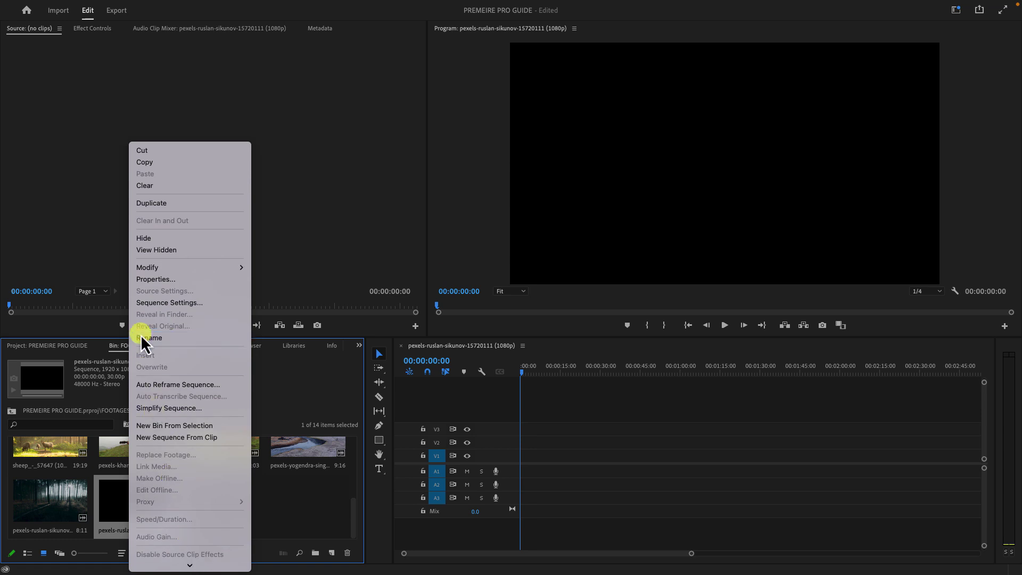
{"action": "left_click", "coordinate": [141, 338]}
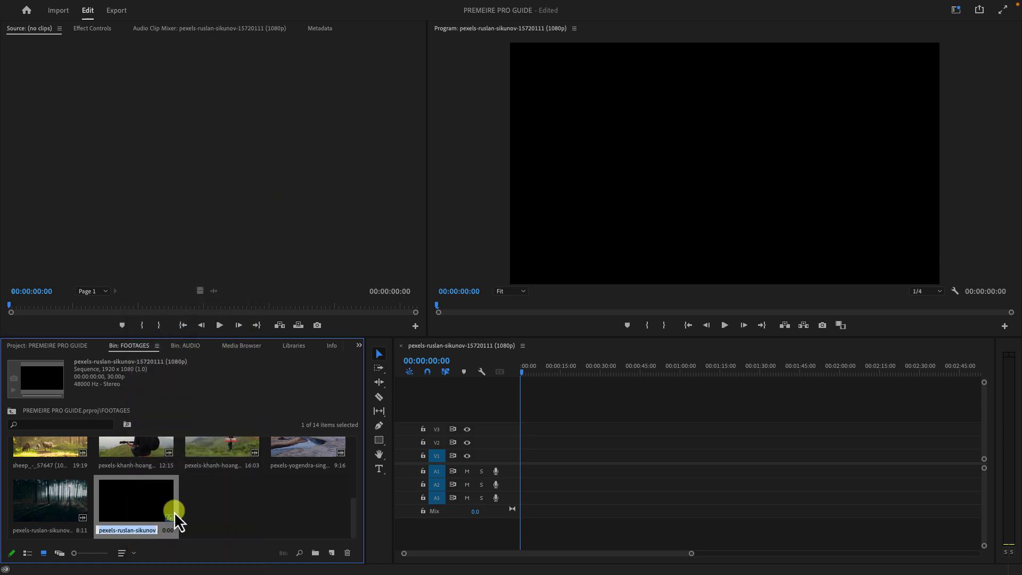
{"action": "left_click", "coordinate": [142, 532]}
{"action": "type", "text": "Pr"}
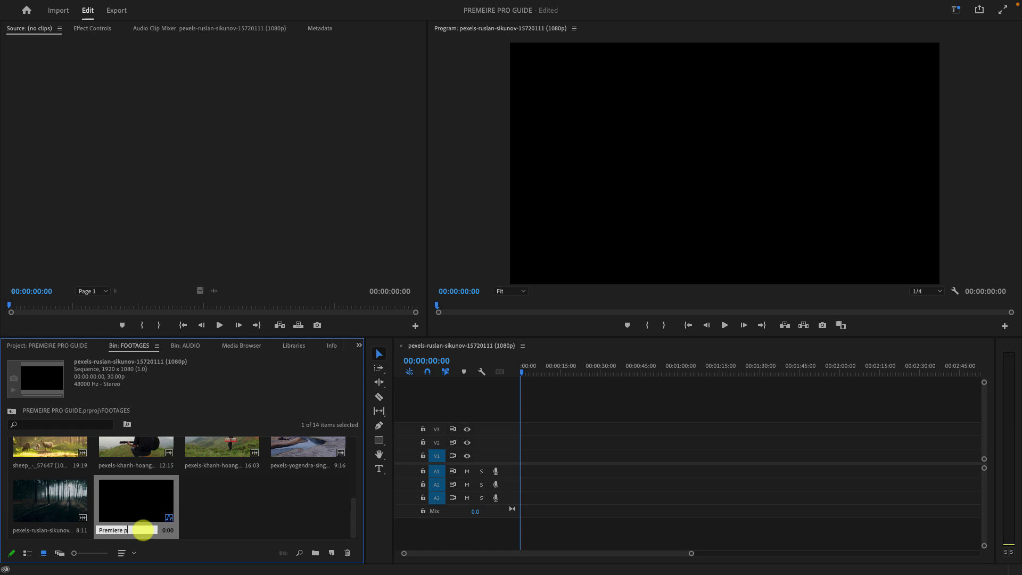
{"action": "type", "text": "emiere Pro Guide"}
{"action": "left_click", "coordinate": [251, 505]}
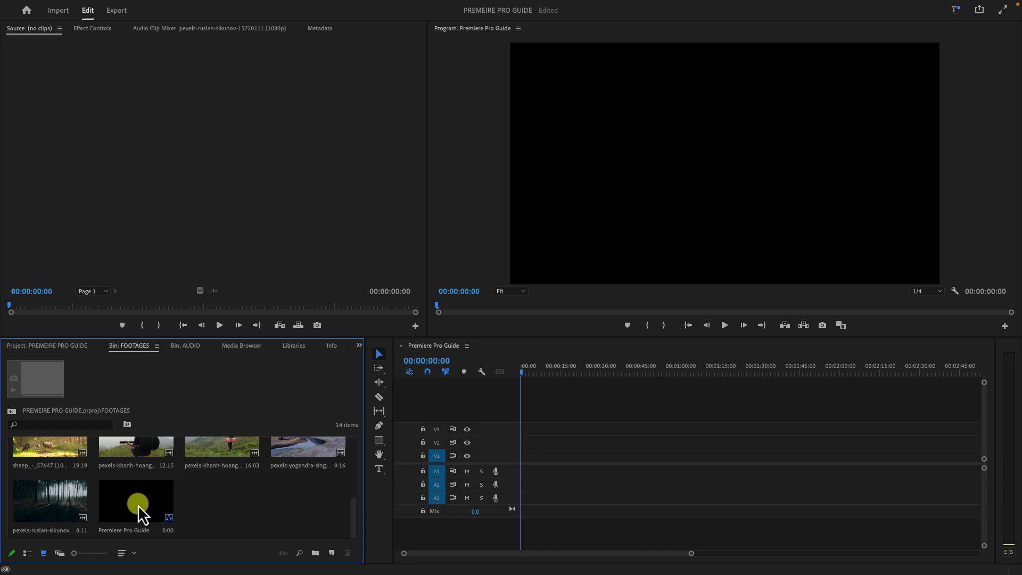
{"action": "left_click_drag", "start_coordinate": [138, 505], "coordinate": [299, 491]}
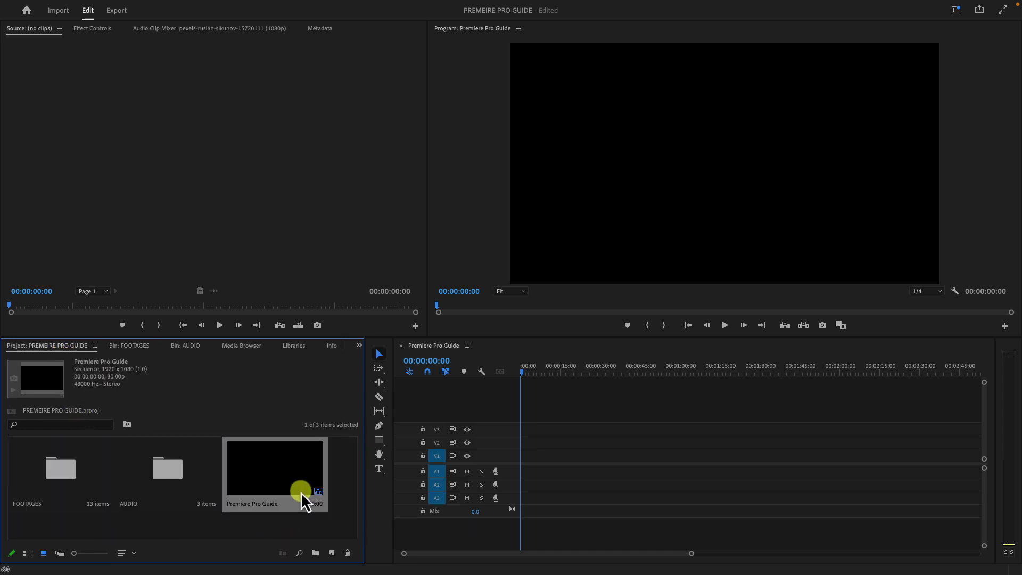
{"action": "left_click", "coordinate": [305, 520]}
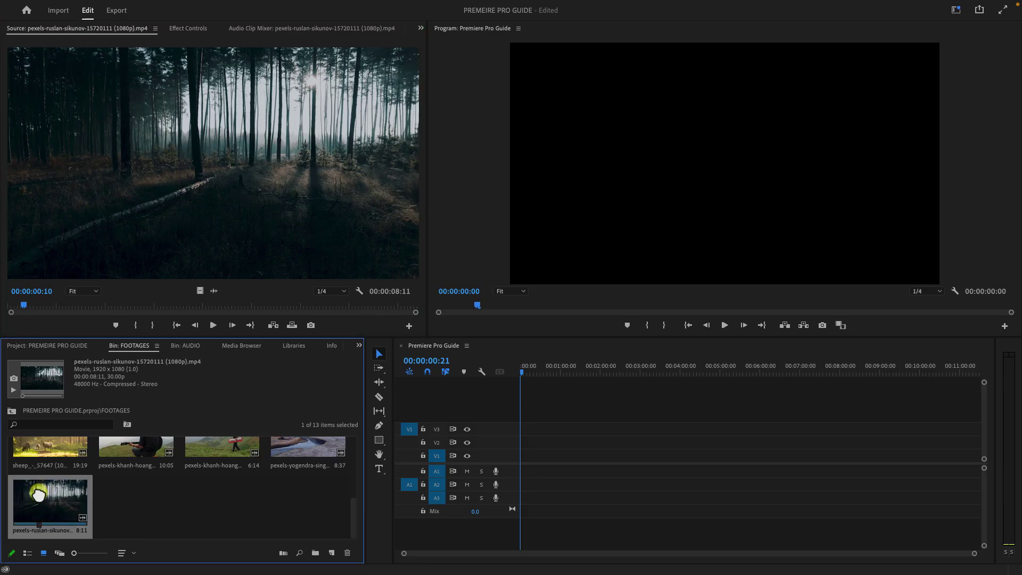
Step: Add the dark forest clip with its audio to V1 and A1, starting at 00:00:00:21
{"action": "left_click_drag", "start_coordinate": [38, 495], "coordinate": [531, 456]}
{"action": "key", "text": "equal"}
{"action": "key", "text": "equal"}
{"action": "key", "text": "equal"}
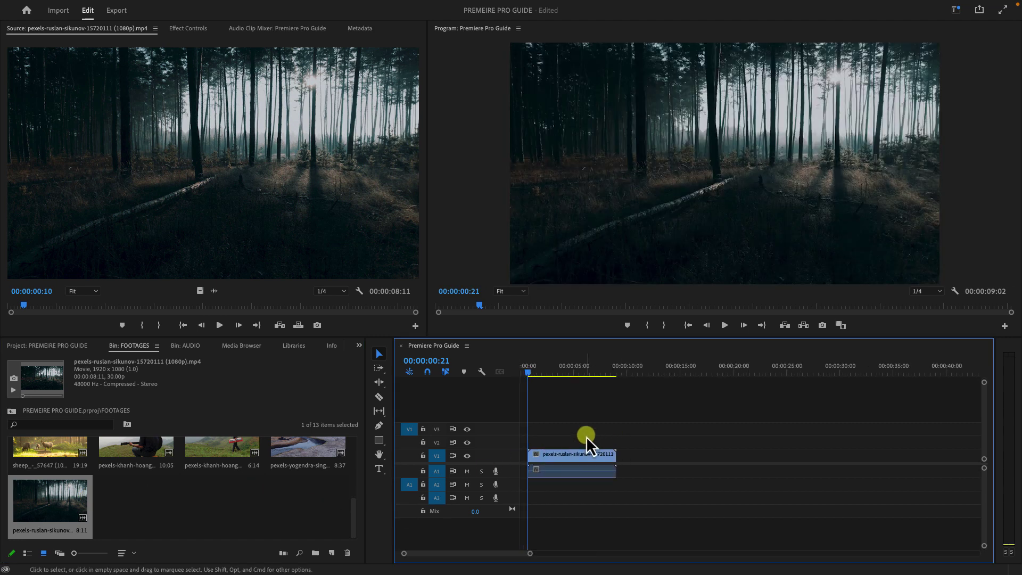
{"action": "key", "text": "minus"}
{"action": "key", "text": "minus"}
Step: Open the seated guitarist clip from the FOOTAGES bin in the Source Monitor and play it from the start
{"action": "left_click", "coordinate": [273, 512]}
{"action": "scroll", "coordinate": [273, 512], "scroll_direction": "up", "scroll_amount": 2}
{"action": "scroll", "coordinate": [274, 513], "scroll_direction": "down", "scroll_amount": 2}
{"action": "scroll", "coordinate": [274, 512], "scroll_direction": "up", "scroll_amount": 1}
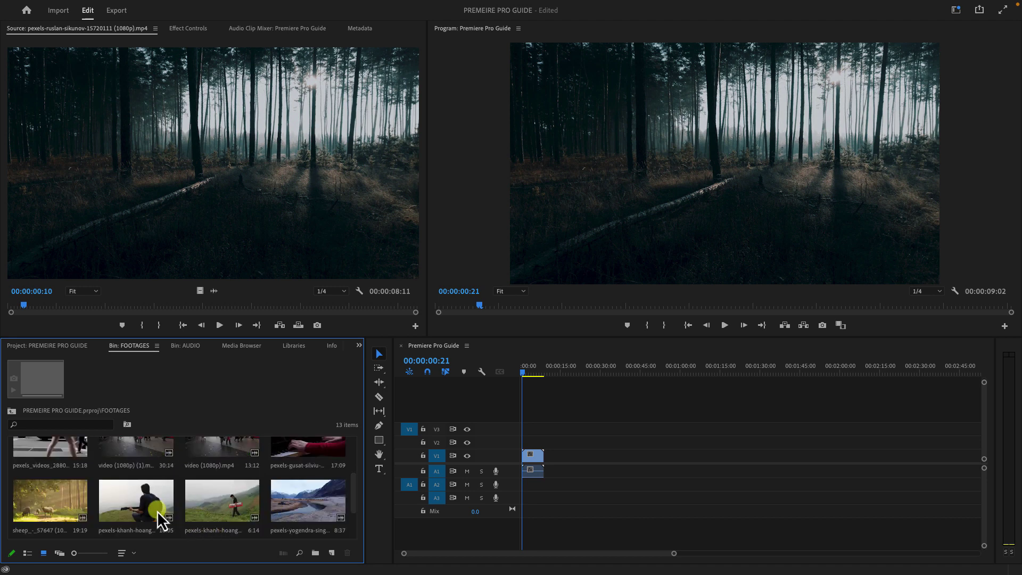
{"action": "double_click", "coordinate": [122, 503]}
{"action": "left_click_drag", "start_coordinate": [148, 308], "coordinate": [5, 308]}
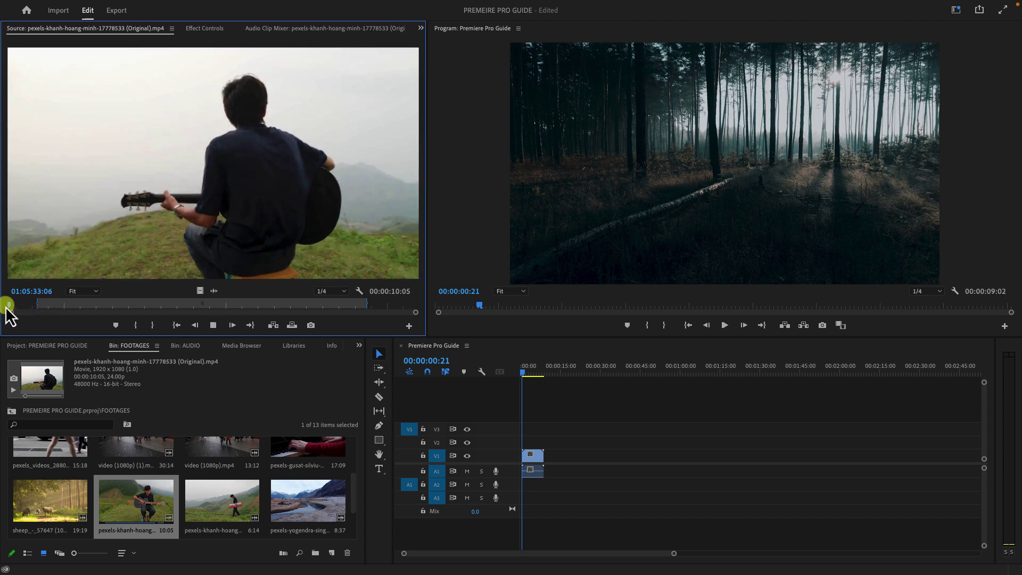
{"action": "key", "text": "space"}
Step: Mark the guitarist clip's In point at 01:05:34:20 and its Out point at 01:05:42:23
{"action": "left_click", "coordinate": [67, 304]}
{"action": "mouse_move", "coordinate": [67, 304]}
{"action": "left_mouse_down"}
{"action": "mouse_move", "coordinate": [40, 302]}
{"action": "mouse_move", "coordinate": [78, 308]}
{"action": "mouse_move", "coordinate": [59, 308]}
{"action": "left_mouse_up"}
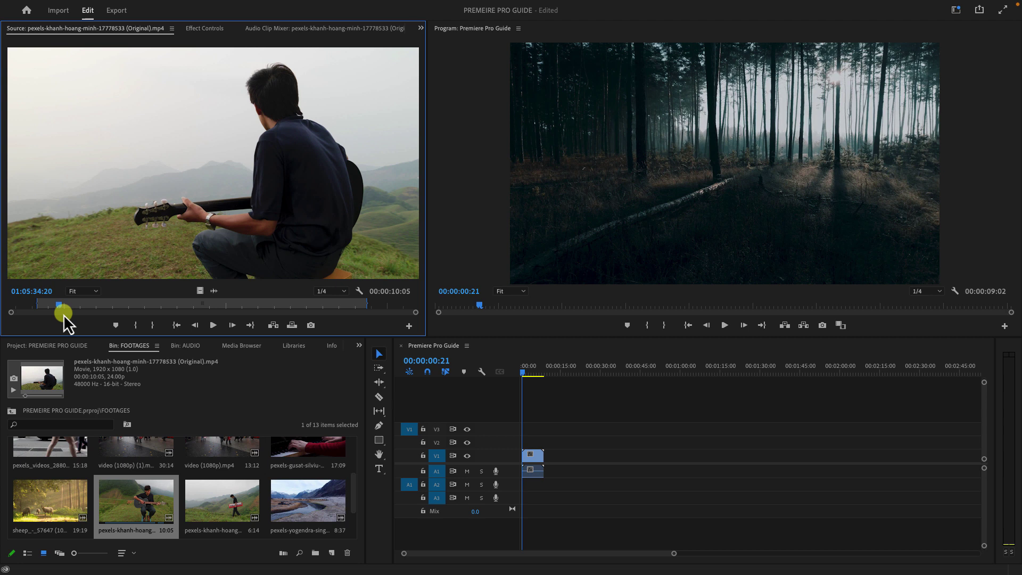
{"action": "key", "text": "i"}
{"action": "left_click_drag", "start_coordinate": [58, 303], "coordinate": [324, 353]}
{"action": "key", "text": "o"}
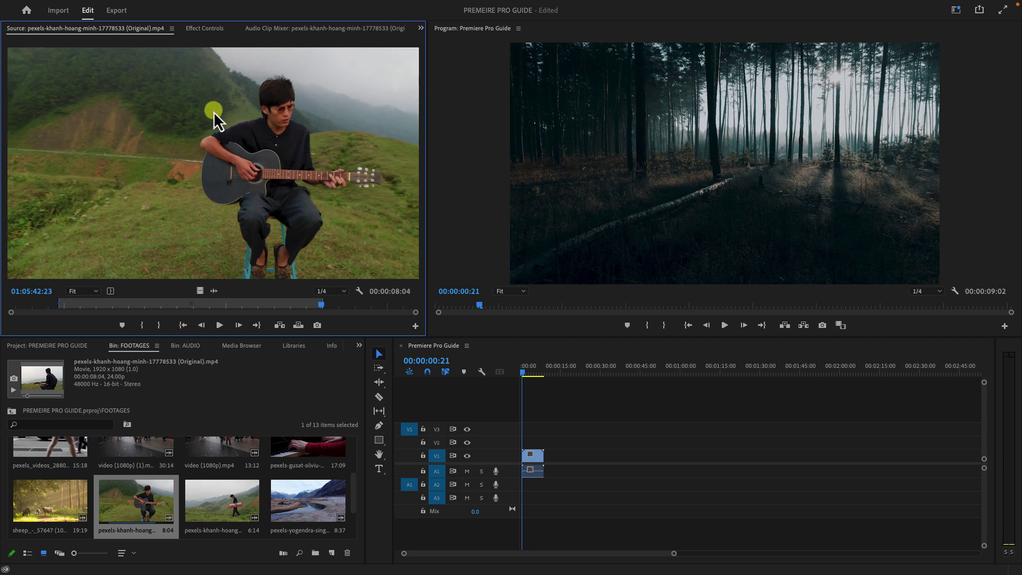
Step: Add only the video of the marked guitarist range to V1, leaving a gap after the forest clip
{"action": "left_click_drag", "start_coordinate": [171, 88], "coordinate": [550, 451]}
{"action": "key", "text": "super+z"}
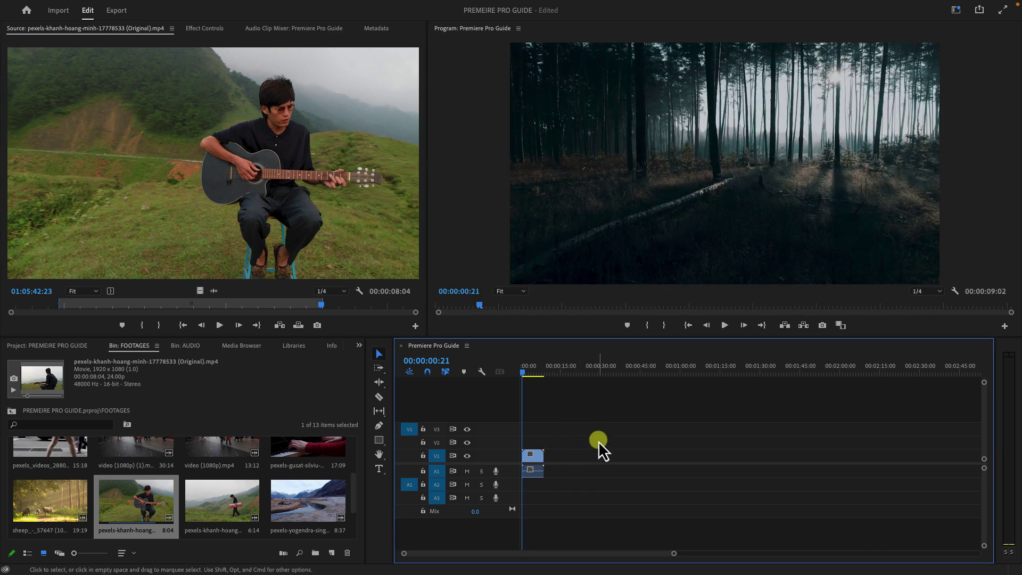
{"action": "left_click", "coordinate": [187, 225]}
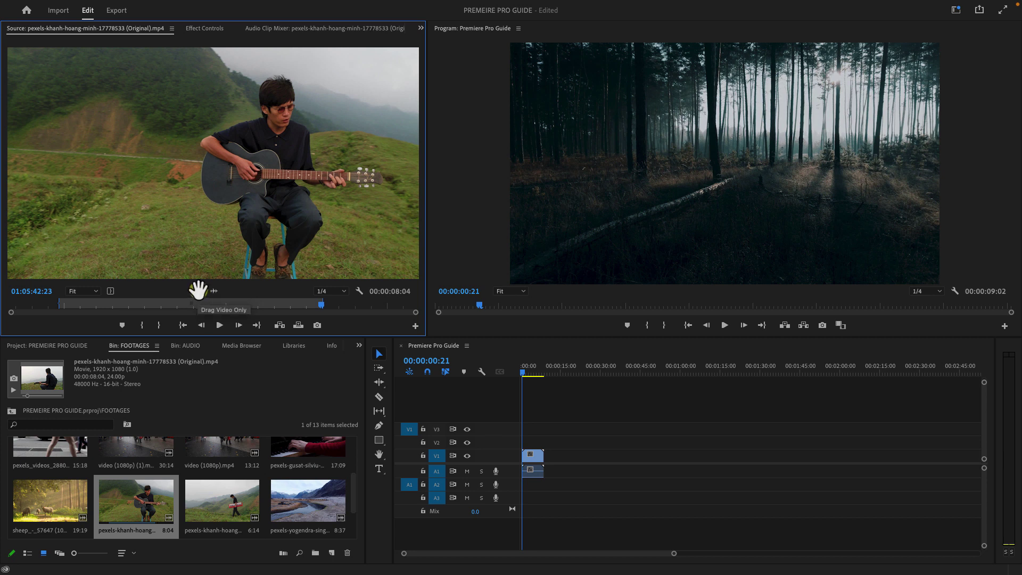
{"action": "left_click_drag", "start_coordinate": [199, 290], "coordinate": [556, 455]}
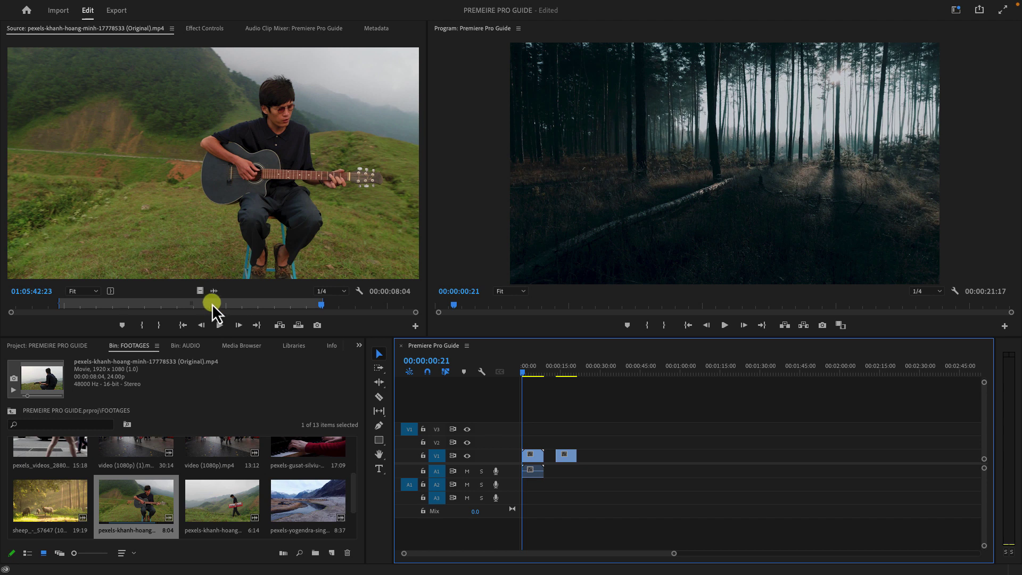
{"action": "left_click_drag", "start_coordinate": [214, 291], "coordinate": [277, 322]}
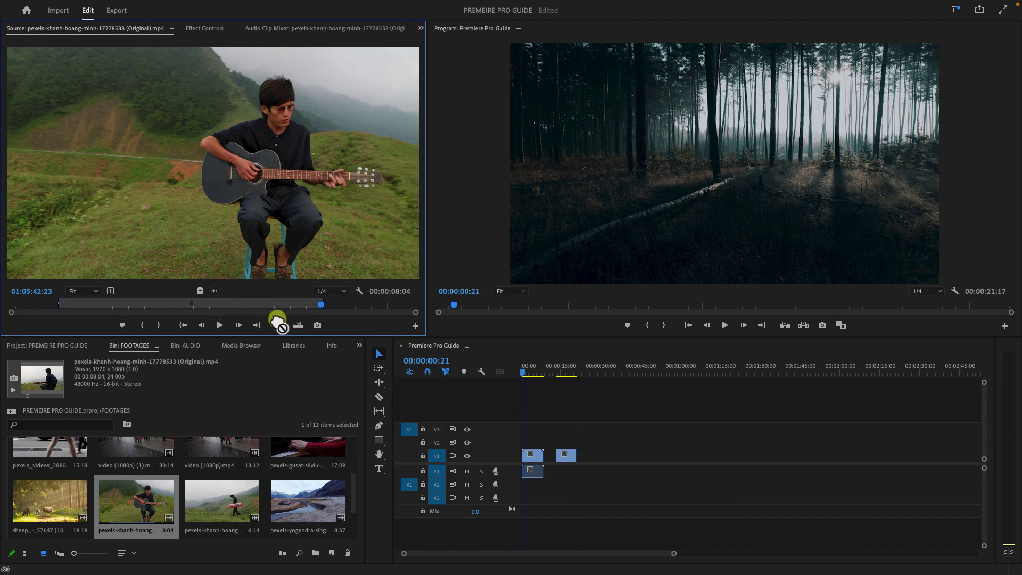
Step: Add the video of the green hillside clip and the mountain river clip back to back on V1 after the guitarist clip
{"action": "double_click", "coordinate": [219, 503]}
{"action": "left_click_drag", "start_coordinate": [201, 290], "coordinate": [585, 456]}
{"action": "double_click", "coordinate": [308, 501]}
{"action": "left_click_drag", "start_coordinate": [5, 309], "coordinate": [153, 306]}
{"action": "left_click_drag", "start_coordinate": [200, 290], "coordinate": [602, 456]}
Step: Preview the sheep_-_57647 clip and add only its video to V1 after the mountain river clip
{"action": "double_click", "coordinate": [50, 501]}
{"action": "left_click_drag", "start_coordinate": [32, 305], "coordinate": [297, 314]}
{"action": "left_click_drag", "start_coordinate": [200, 290], "coordinate": [690, 457]}
Step: Add the video of video (1080p).mp4 and the snowy forest clip 154586 (Original).mp4 to V1 after the sheep clip
{"action": "scroll", "coordinate": [219, 479], "scroll_direction": "up", "scroll_amount": 2}
{"action": "double_click", "coordinate": [219, 465]}
{"action": "scroll", "coordinate": [227, 489], "scroll_direction": "up", "scroll_amount": 3}
{"action": "double_click", "coordinate": [226, 477]}
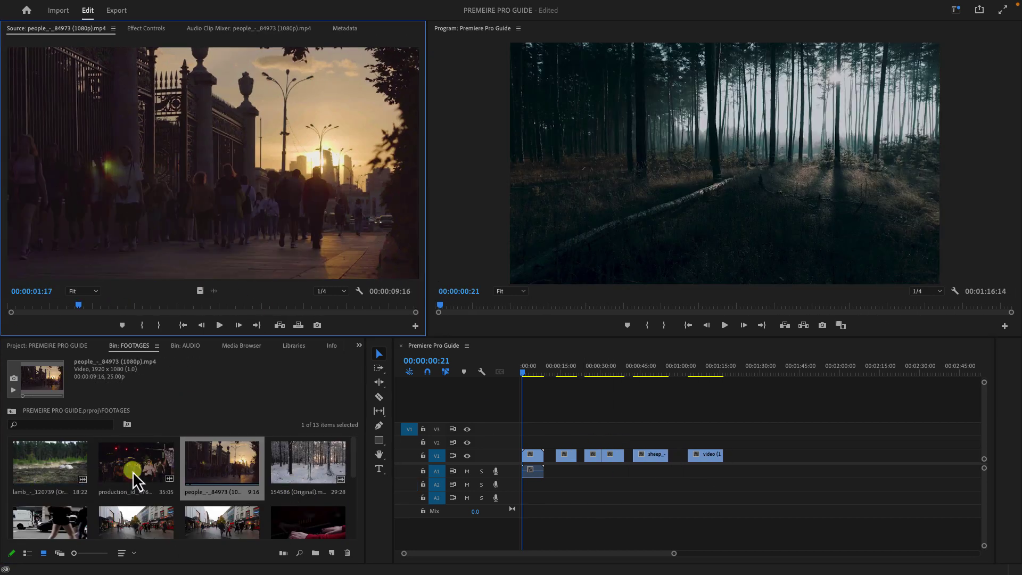
{"action": "double_click", "coordinate": [307, 462]}
{"action": "left_click_drag", "start_coordinate": [200, 290], "coordinate": [737, 456]}
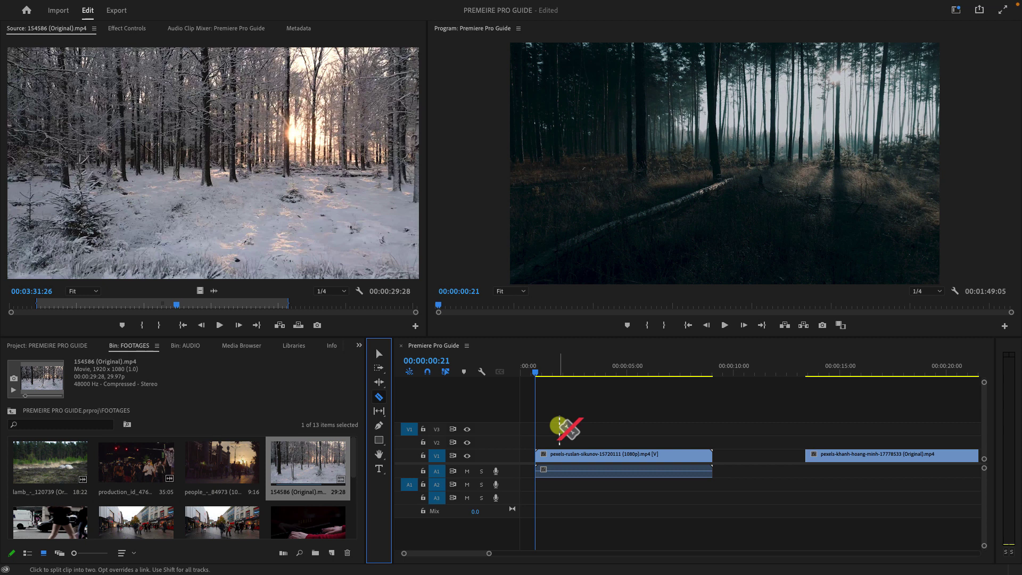
Step: Try repositioning the forest clip along its track with the Selection tool
{"action": "left_click", "coordinate": [378, 353]}
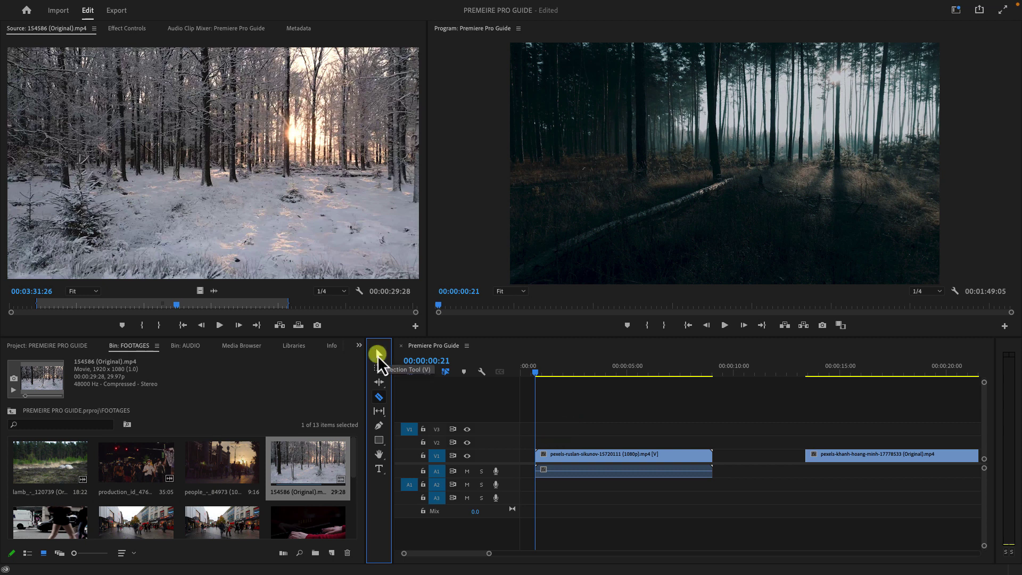
{"action": "left_click", "coordinate": [634, 524]}
{"action": "left_click_drag", "start_coordinate": [589, 457], "coordinate": [657, 458]}
{"action": "key", "text": "minus"}
{"action": "key", "text": "minus"}
{"action": "key", "text": "minus"}
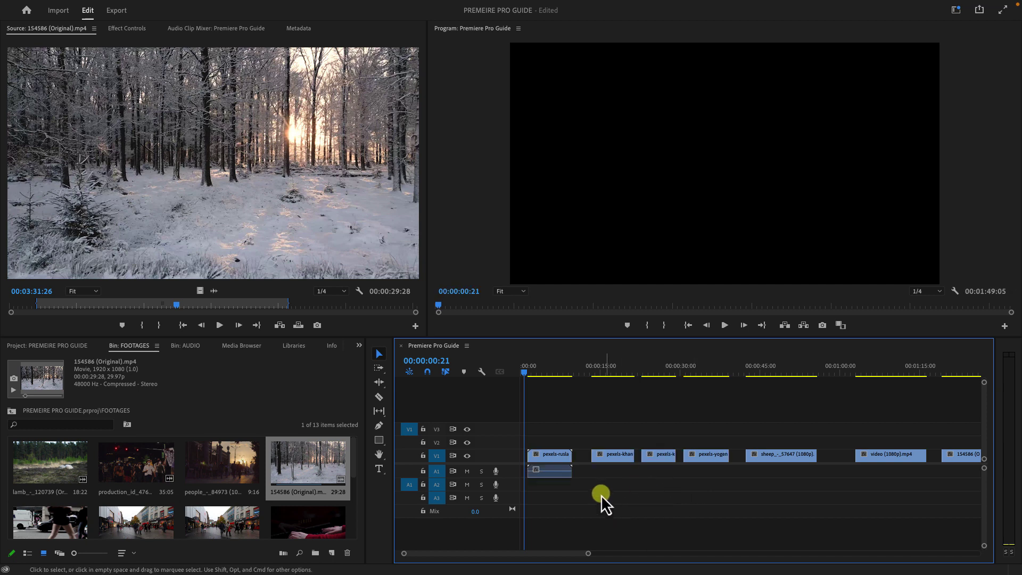
{"action": "key", "text": "equal"}
{"action": "key", "text": "equal"}
{"action": "key", "text": "equal"}
{"action": "left_click", "coordinate": [379, 397]}
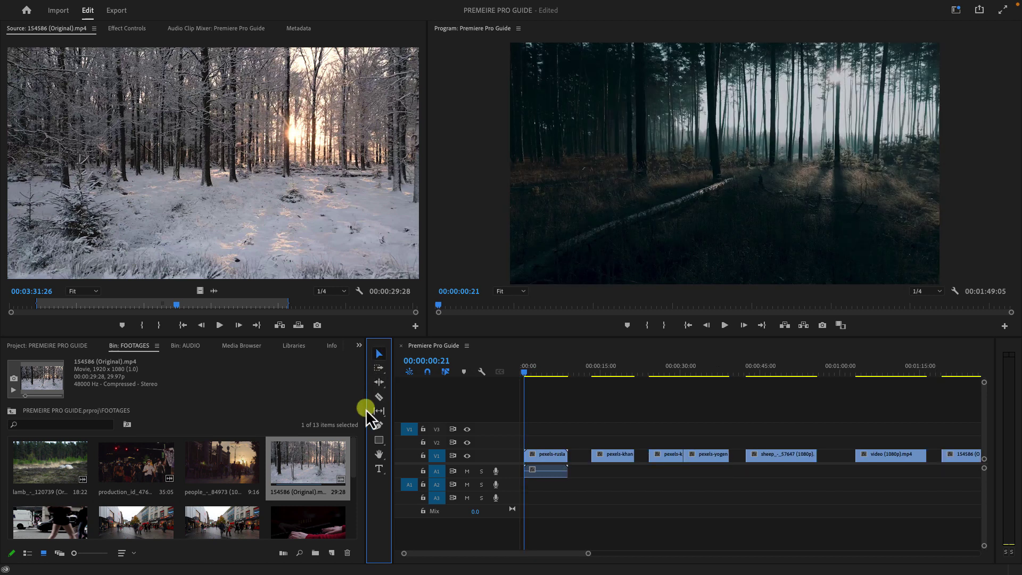
{"action": "left_click", "coordinate": [608, 427]}
{"action": "key", "text": "equal"}
{"action": "key", "text": "equal"}
{"action": "key", "text": "equal"}
{"action": "key", "text": "equal"}
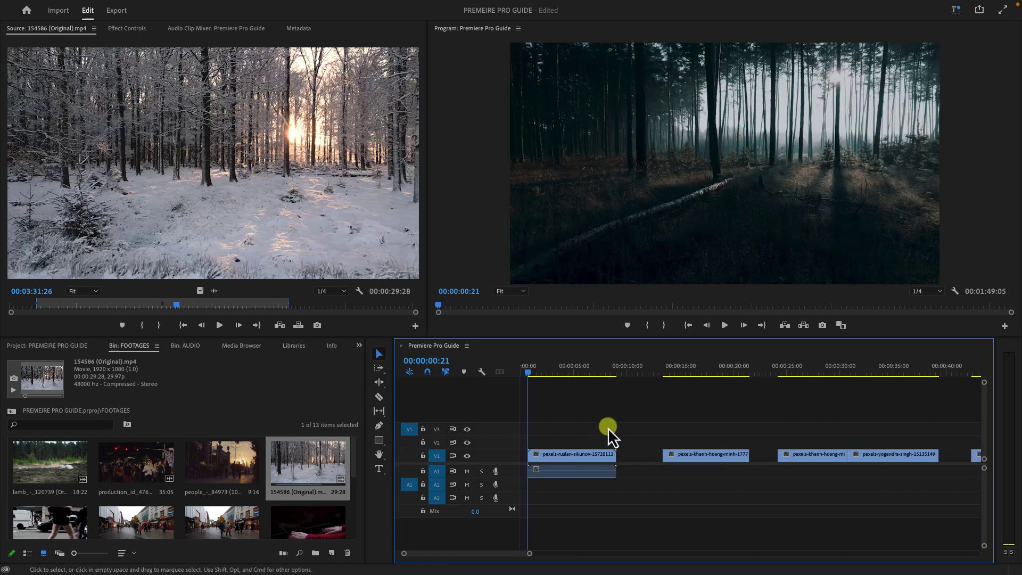
{"action": "key", "text": "equal"}
{"action": "key", "text": "equal"}
{"action": "key", "text": "minus"}
{"action": "key", "text": "minus"}
{"action": "key", "text": "minus"}
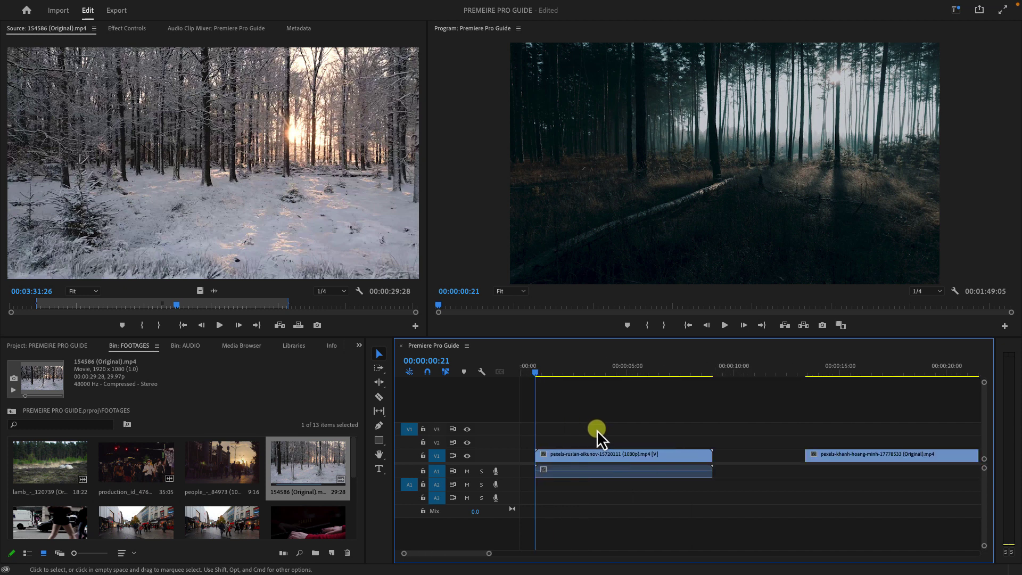
Step: Play the forest clip from 00:00:01:15 and place the playhead at 00:00:01:25
{"action": "left_click", "coordinate": [378, 396]}
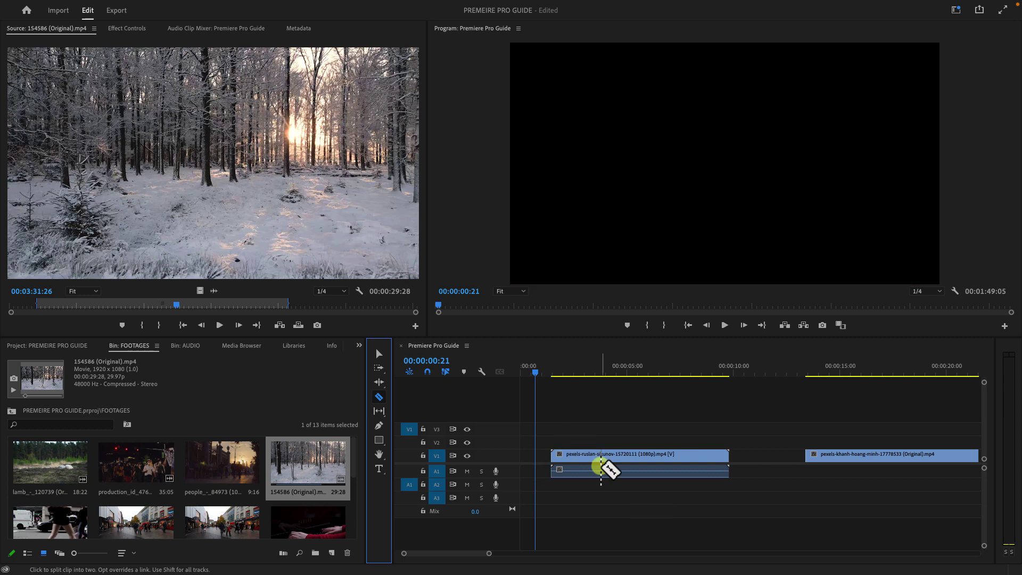
{"action": "left_click", "coordinate": [551, 367]}
{"action": "key", "text": "equal"}
{"action": "key", "text": "equal"}
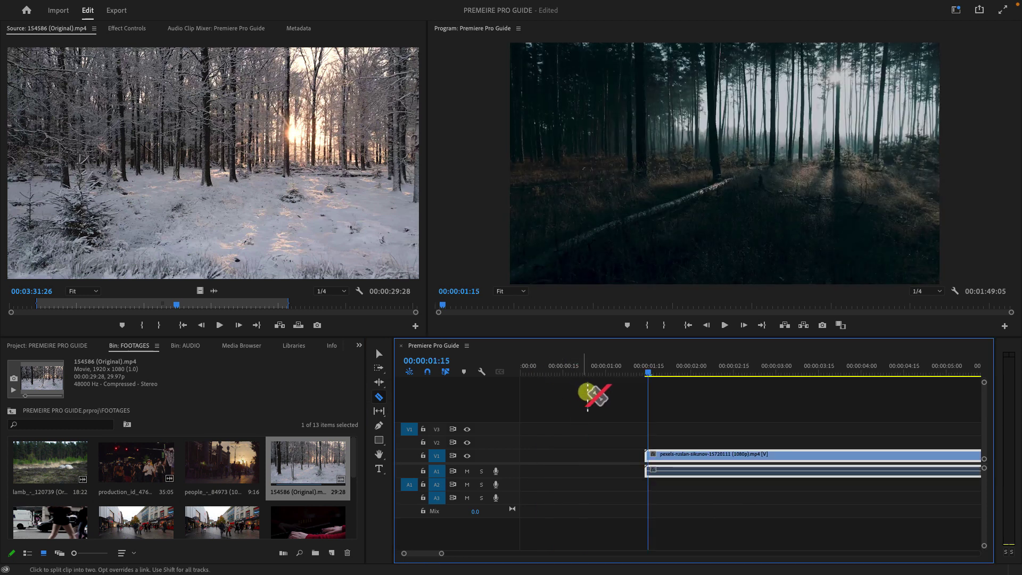
{"action": "key", "text": "space"}
{"action": "key", "text": "n"}
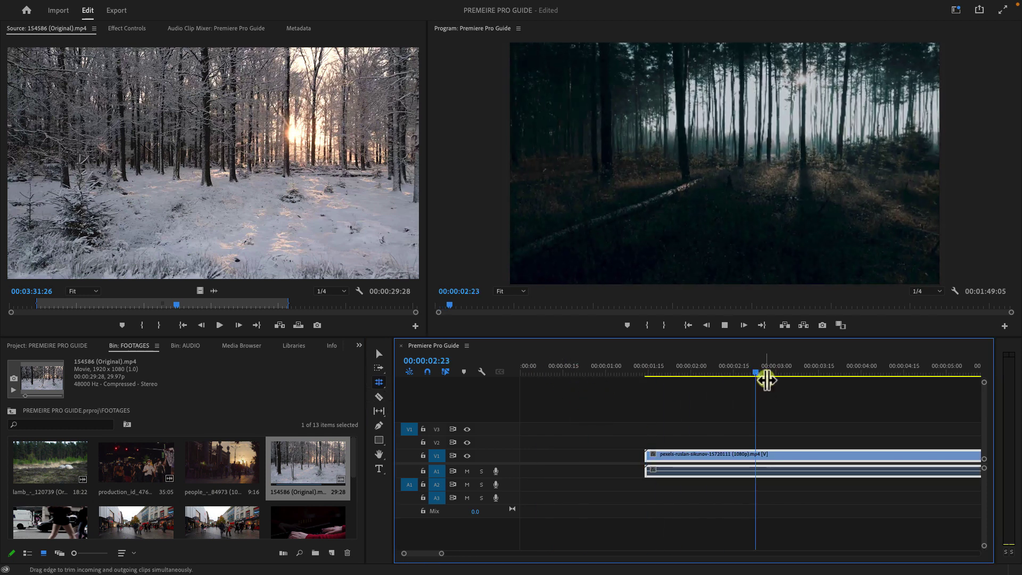
{"action": "left_click", "coordinate": [687, 385]}
{"action": "left_click_drag", "start_coordinate": [687, 387], "coordinate": [676, 386]}
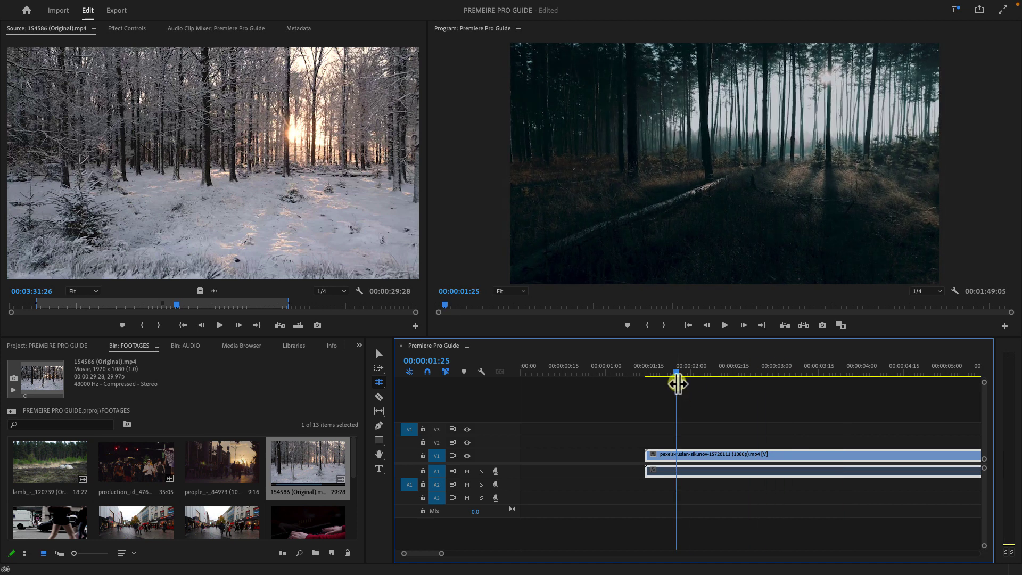
Step: Play on from the playhead, return it to 00:00:01:25, and split the forest clip there with the Razor tool
{"action": "left_click", "coordinate": [724, 325]}
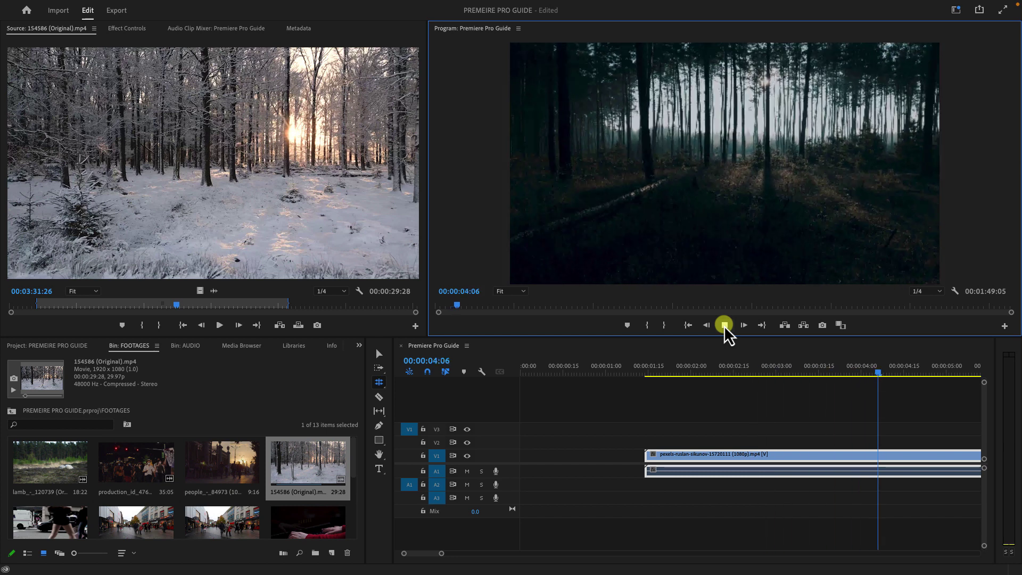
{"action": "left_click", "coordinate": [724, 325]}
{"action": "mouse_move", "coordinate": [692, 373]}
{"action": "left_mouse_down"}
{"action": "mouse_move", "coordinate": [649, 375]}
{"action": "mouse_move", "coordinate": [676, 377]}
{"action": "left_mouse_up"}
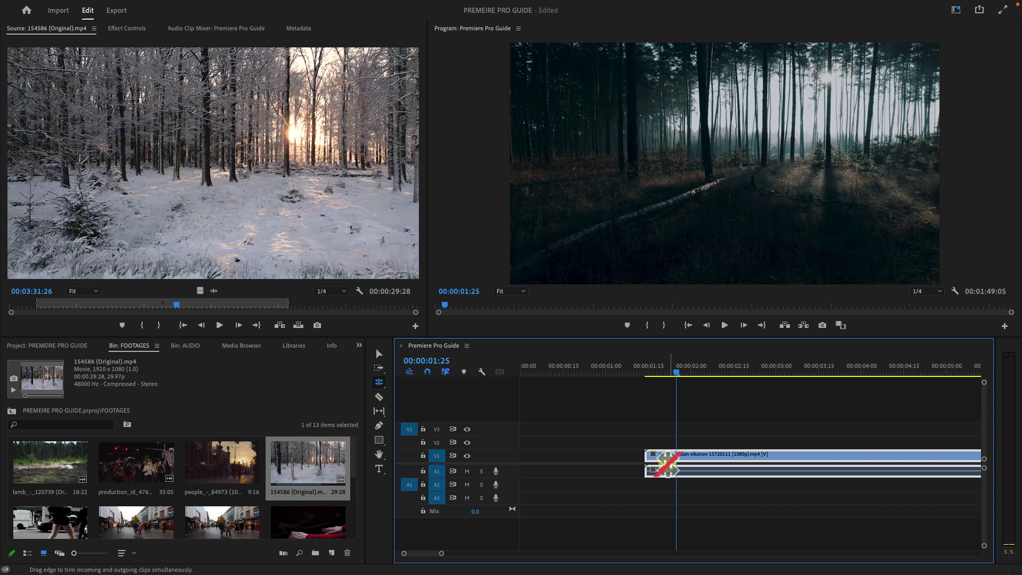
{"action": "left_click", "coordinate": [378, 396]}
{"action": "left_click", "coordinate": [676, 454]}
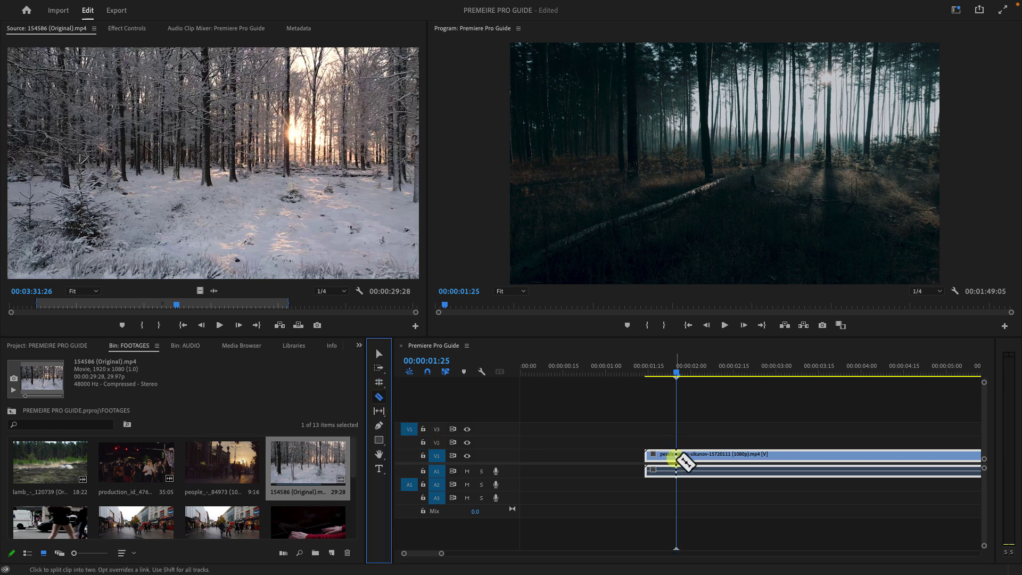
{"action": "left_click", "coordinate": [676, 457]}
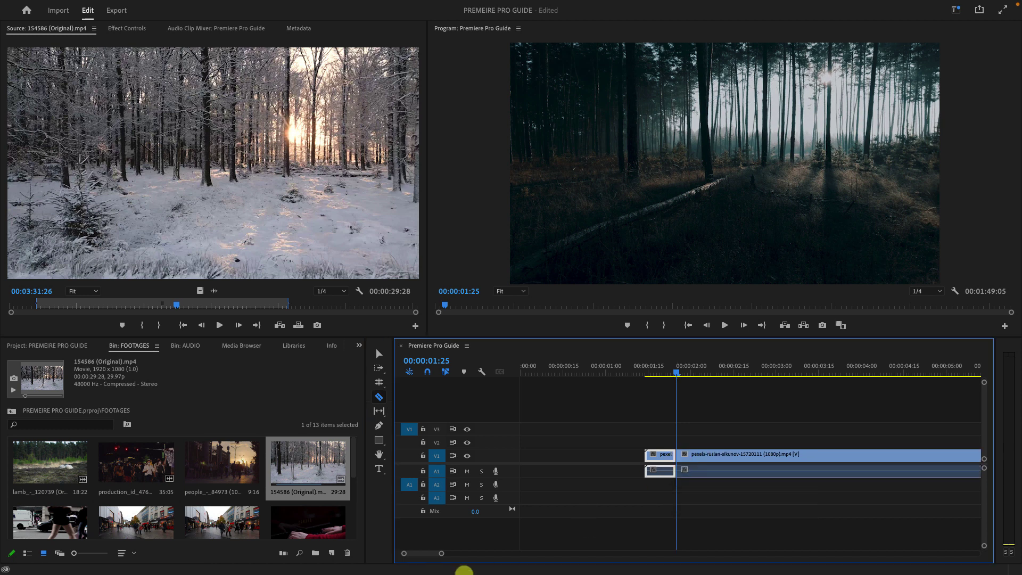
Step: With the Selection tool, move the short first piece of the forest clip earlier on V1, apart from the rest
{"action": "left_click", "coordinate": [379, 354]}
{"action": "left_click", "coordinate": [599, 471]}
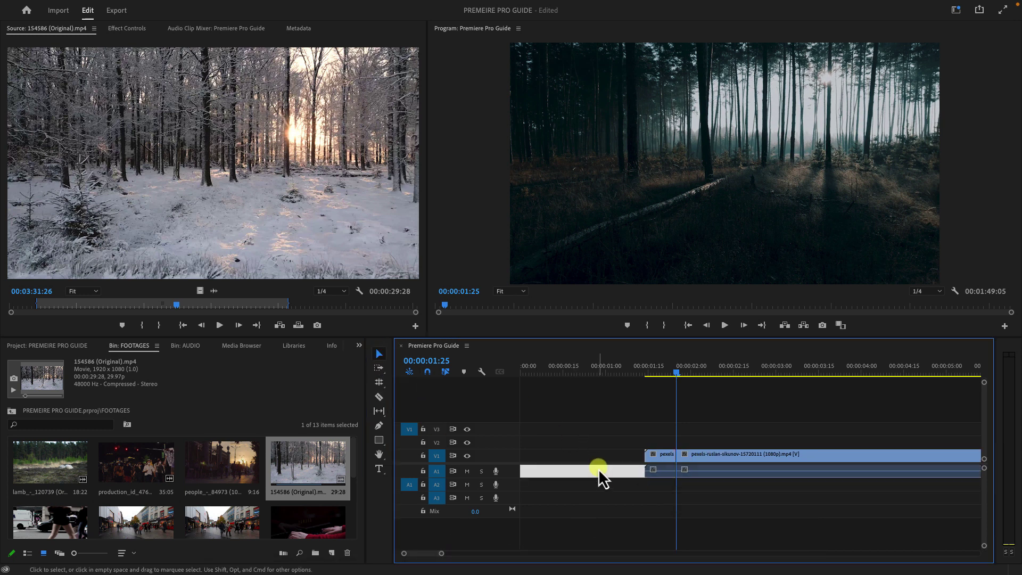
{"action": "key", "text": "minus"}
{"action": "key", "text": "equal"}
{"action": "key", "text": "equal"}
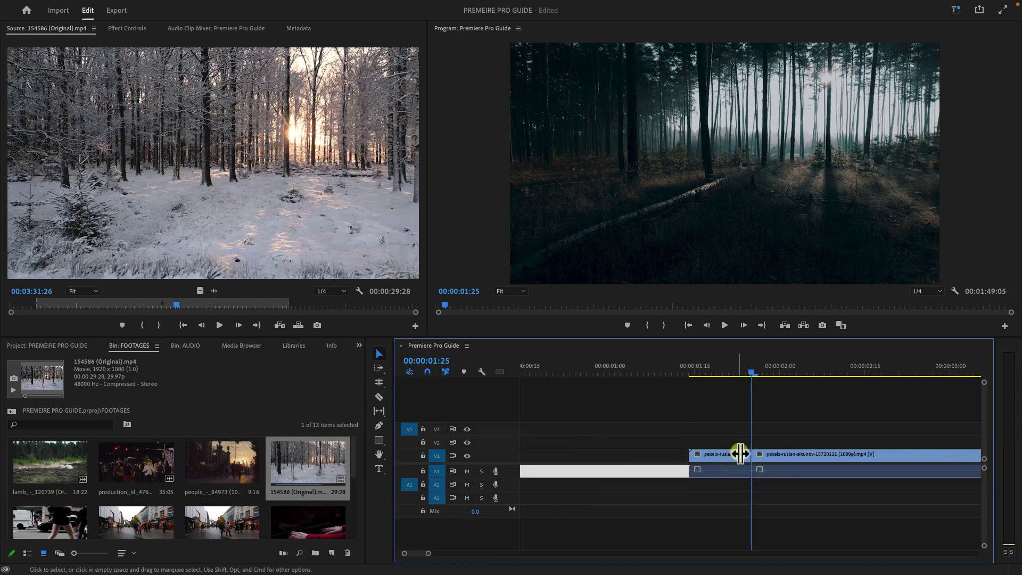
{"action": "left_click", "coordinate": [764, 466]}
{"action": "left_click", "coordinate": [720, 426]}
{"action": "left_click_drag", "start_coordinate": [738, 371], "coordinate": [706, 371]}
{"action": "left_click_drag", "start_coordinate": [714, 454], "coordinate": [659, 472]}
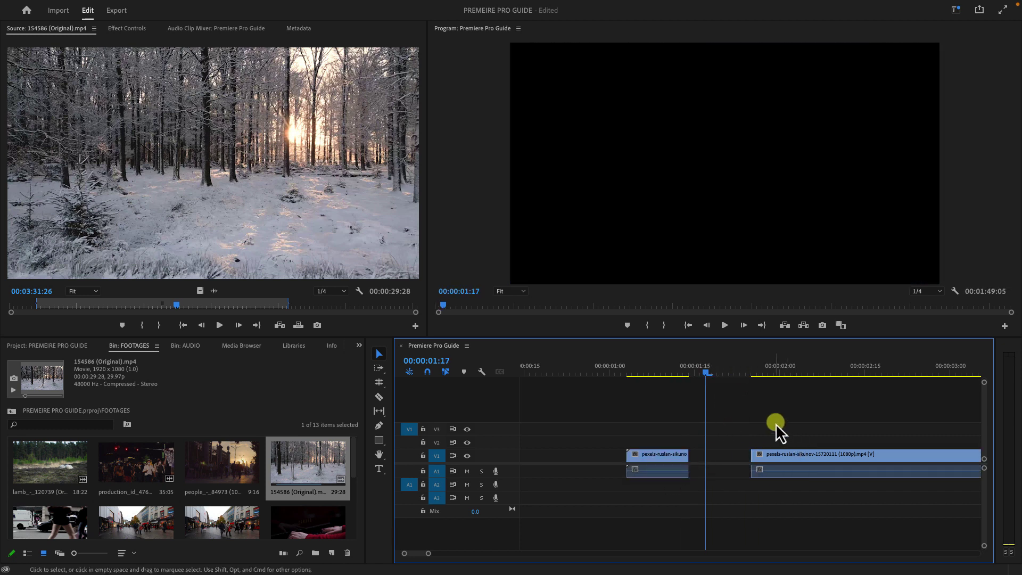
Step: Play the remaining forest clip from its start to 00:00:02:21
{"action": "key", "text": "Down"}
{"action": "key", "text": "space"}
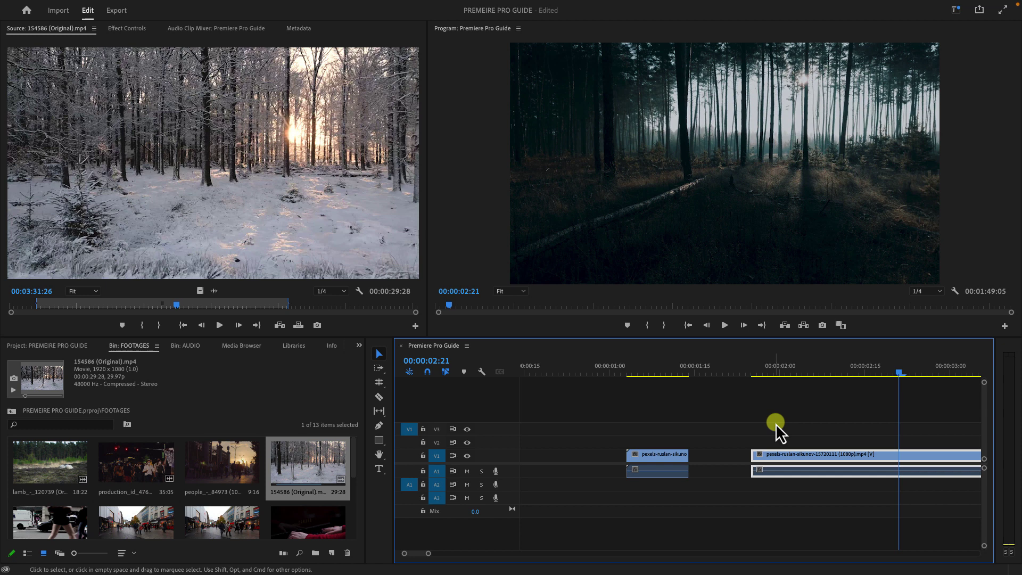
{"action": "left_click", "coordinate": [774, 423]}
Step: Split the remaining forest clip at 00:00:08:12 with the Razor tool and move its tail piece later on V1
{"action": "key", "text": "backslash"}
{"action": "left_click", "coordinate": [670, 373]}
{"action": "left_click_drag", "start_coordinate": [670, 372], "coordinate": [879, 391]}
{"action": "left_click", "coordinate": [854, 416]}
{"action": "left_click", "coordinate": [862, 461]}
{"action": "left_click", "coordinate": [699, 508]}
{"action": "left_click", "coordinate": [379, 396]}
{"action": "left_click", "coordinate": [875, 458]}
{"action": "key", "text": "b"}
{"action": "key", "text": "v"}
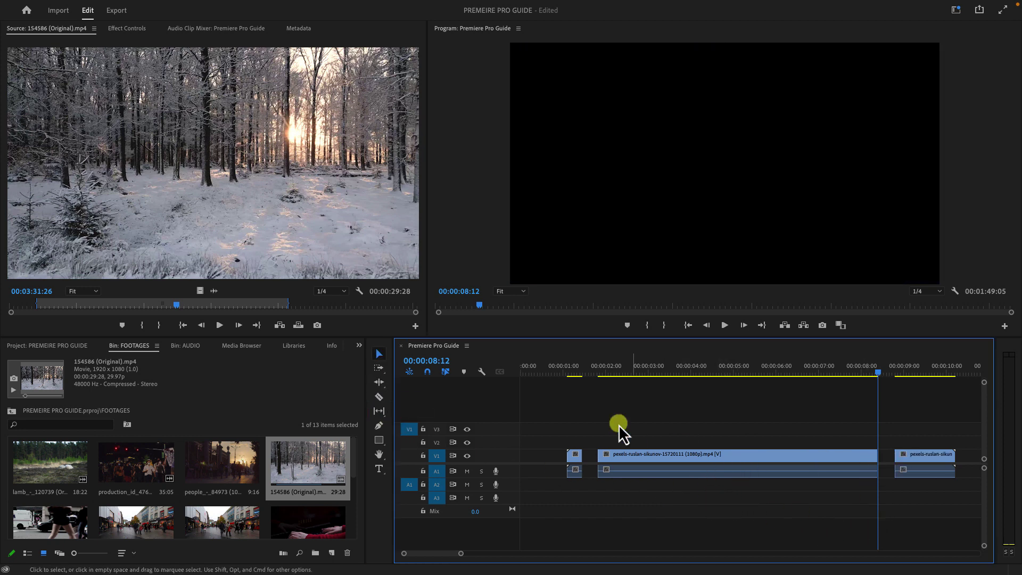
Step: Delete the short first piece and the tail piece of the forest clip
{"action": "left_click", "coordinate": [576, 371]}
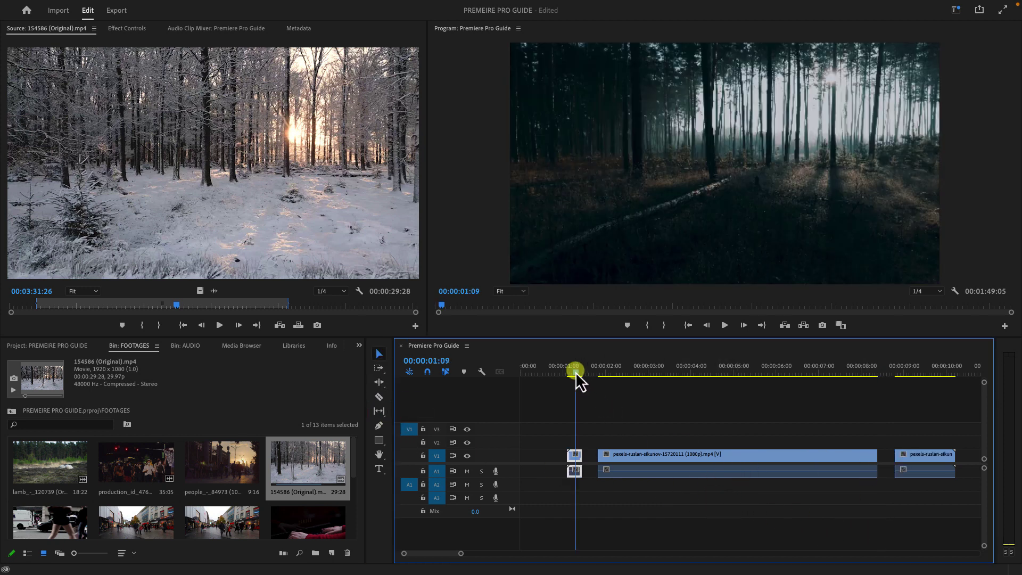
{"action": "left_click", "coordinate": [575, 454]}
{"action": "key", "text": "Delete"}
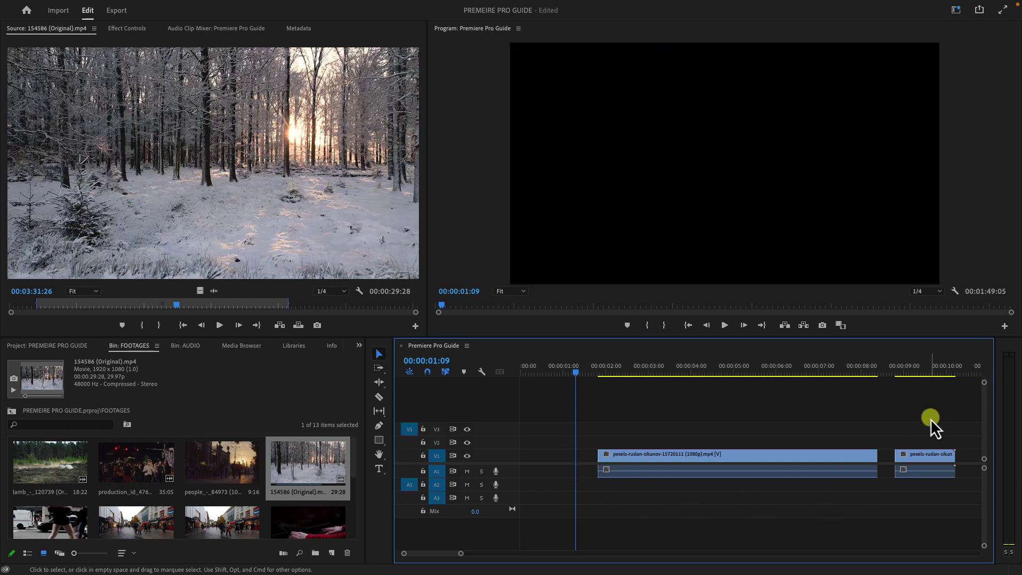
{"action": "right_click", "coordinate": [924, 457]}
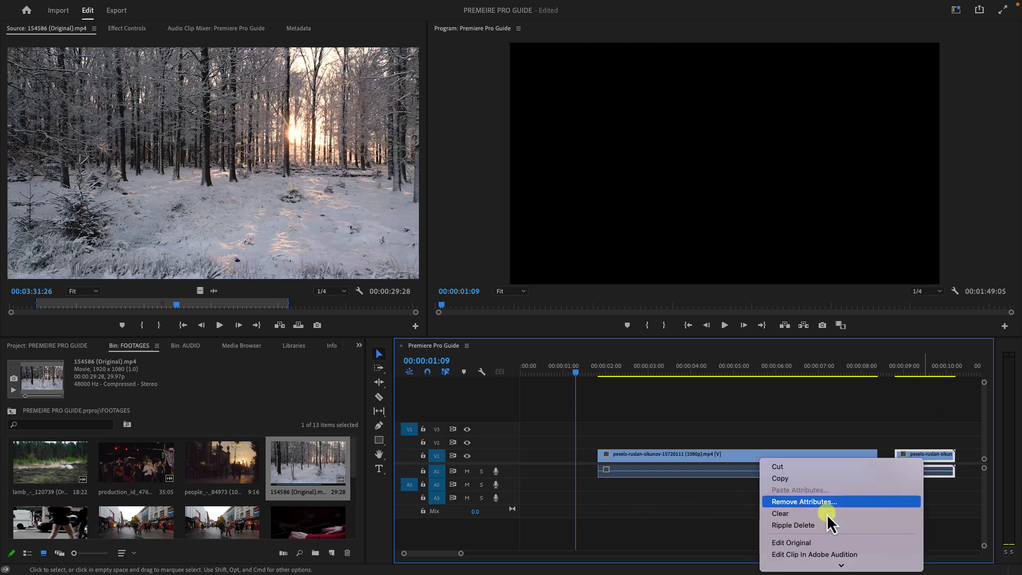
{"action": "mouse_move", "coordinate": [797, 571]}
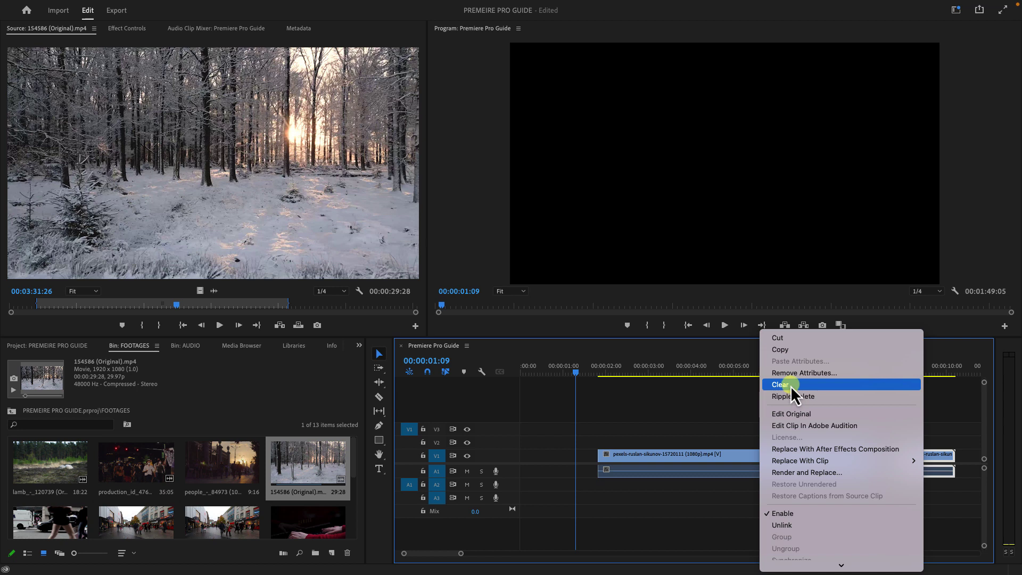
{"action": "left_click", "coordinate": [790, 385]}
Step: Move the remaining forest clip to the very start of the sequence on V1
{"action": "key", "text": "minus"}
{"action": "key", "text": "minus"}
{"action": "key", "text": "minus"}
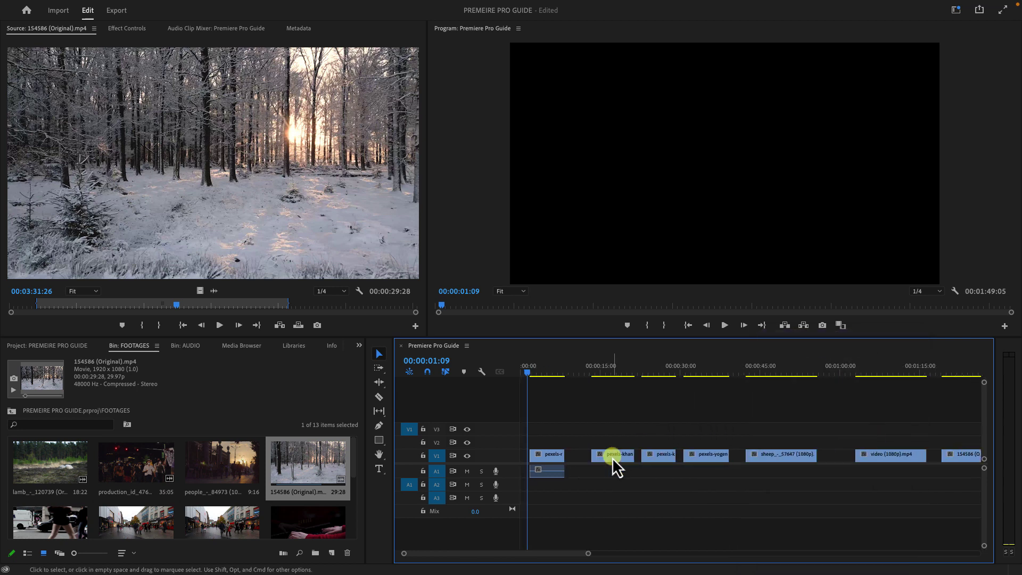
{"action": "mouse_move", "coordinate": [548, 452]}
{"action": "left_mouse_down"}
{"action": "mouse_move", "coordinate": [532, 455]}
{"action": "mouse_move", "coordinate": [541, 442]}
{"action": "left_mouse_up"}
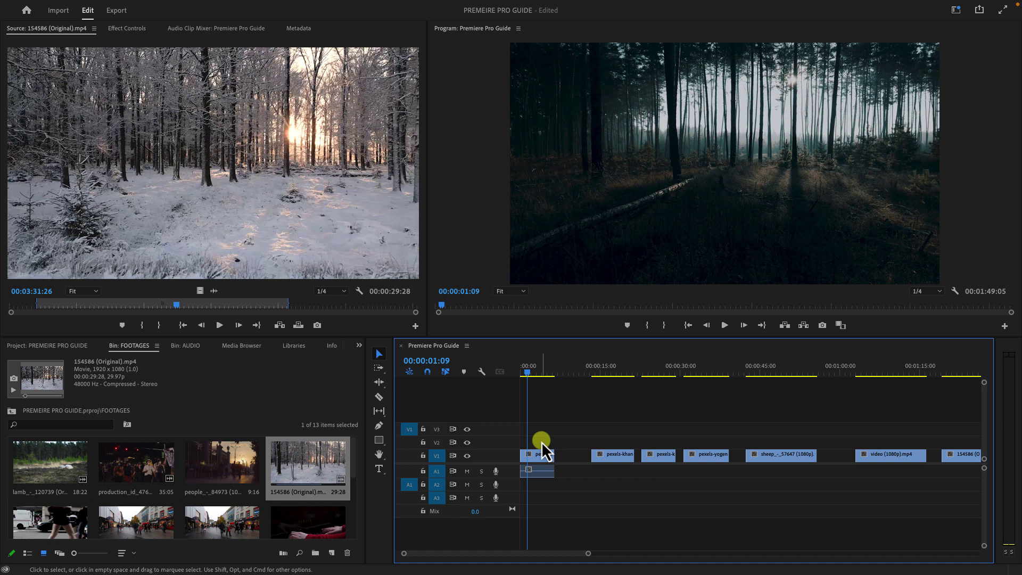
Step: Place the playhead at 00:00:13:19 on the guitar clip and extend that clip's start edge slightly earlier
{"action": "key", "text": "Down"}
{"action": "key", "text": "Down"}
{"action": "key", "text": "equal"}
{"action": "key", "text": "equal"}
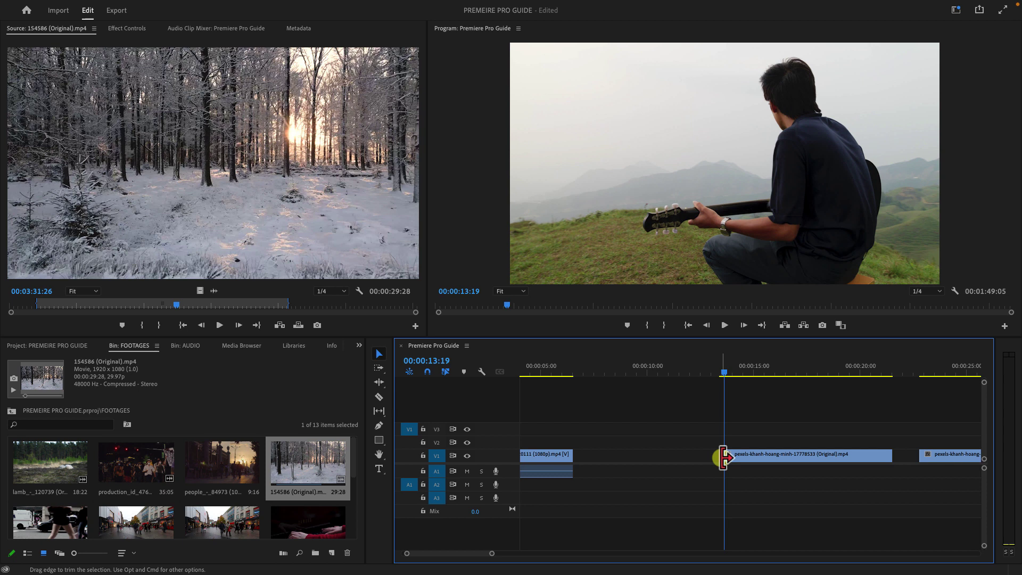
{"action": "mouse_move", "coordinate": [723, 458]}
{"action": "left_mouse_down"}
{"action": "mouse_move", "coordinate": [632, 461]}
{"action": "mouse_move", "coordinate": [814, 477]}
{"action": "mouse_move", "coordinate": [814, 456]}
{"action": "mouse_move", "coordinate": [634, 468]}
{"action": "mouse_move", "coordinate": [675, 456]}
{"action": "mouse_move", "coordinate": [725, 466]}
{"action": "left_mouse_up"}
{"action": "key", "text": "minus"}
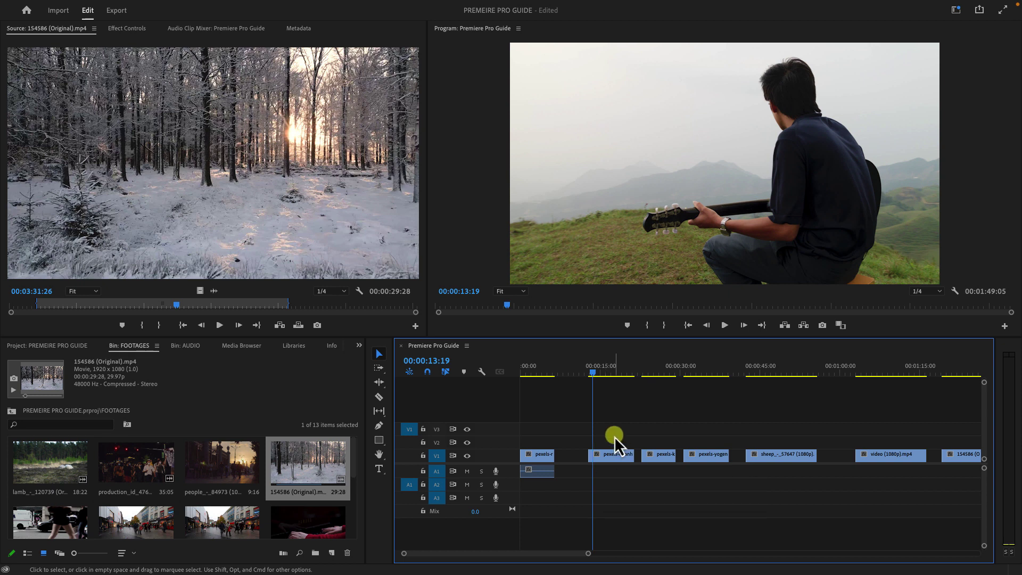
Step: Split the sheep clip at the playhead at 00:00:47:21 and select its second part
{"action": "left_click", "coordinate": [605, 371]}
{"action": "left_click_drag", "start_coordinate": [606, 370], "coordinate": [771, 372]}
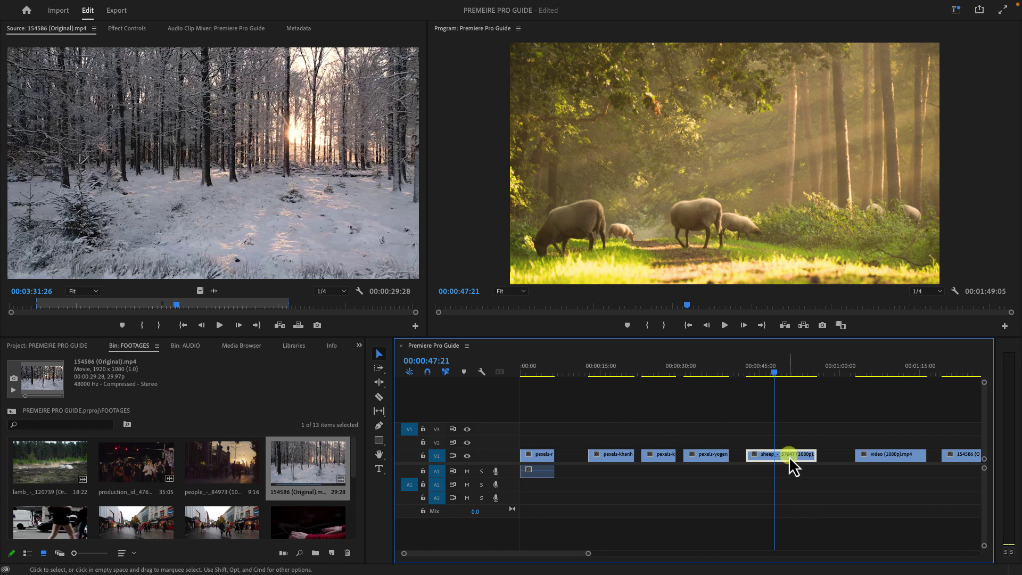
{"action": "key", "text": "super+k"}
{"action": "left_click", "coordinate": [789, 456]}
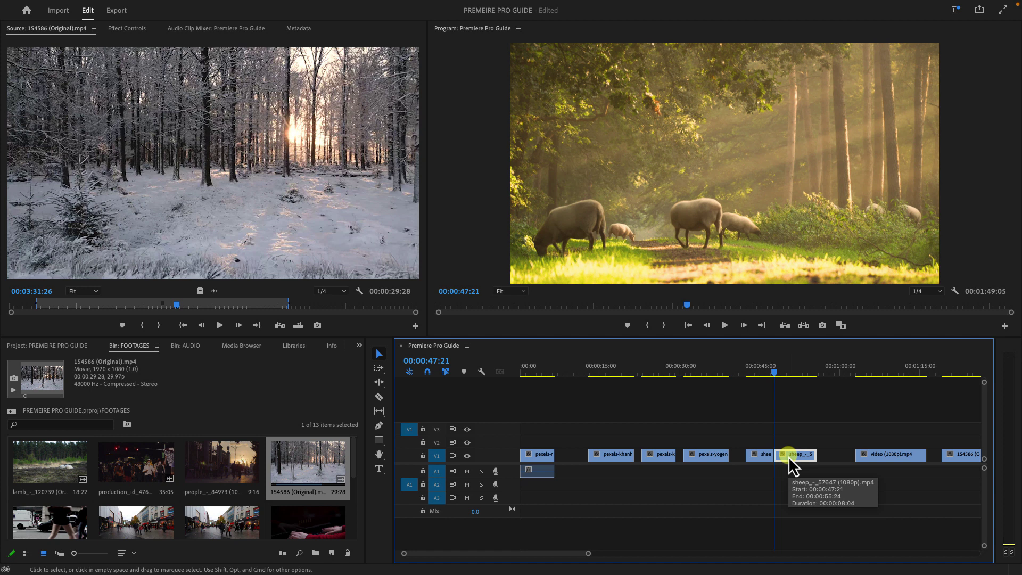
{"action": "left_click", "coordinate": [790, 372]}
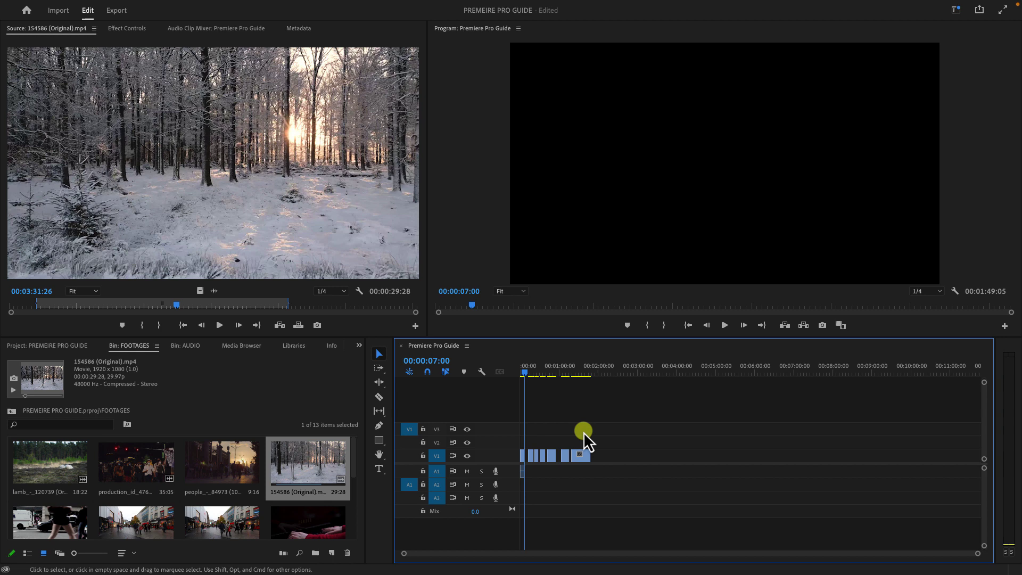
Step: Close the gaps between the first four V1 clips by moving the guitar clip and the following two pexels clips earlier
{"action": "key", "text": "="}
{"action": "key", "text": "="}
{"action": "key", "text": "="}
{"action": "left_click_drag", "start_coordinate": [601, 455], "coordinate": [569, 456]}
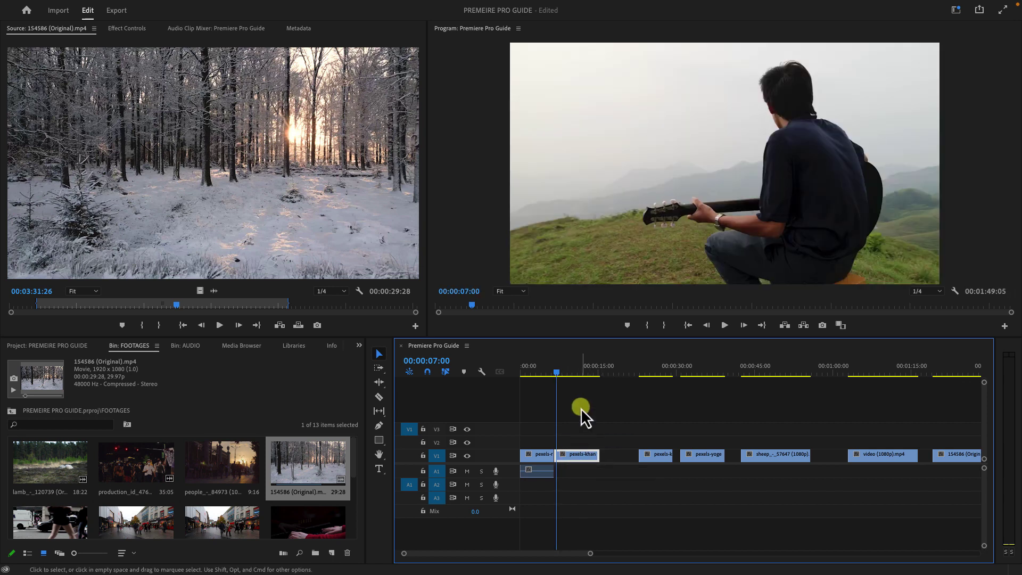
{"action": "left_click", "coordinate": [657, 457]}
{"action": "left_click_drag", "start_coordinate": [657, 459], "coordinate": [619, 458]}
{"action": "left_click_drag", "start_coordinate": [710, 458], "coordinate": [654, 478]}
{"action": "left_click", "coordinate": [655, 477]}
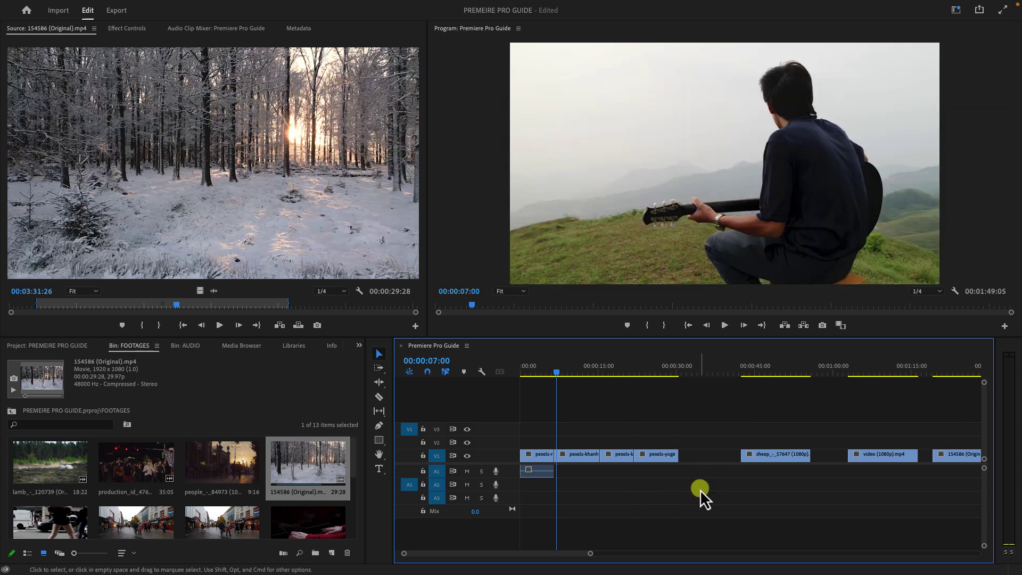
Step: Move the sheep clip earlier and delete the remaining empty gaps on V1 up to the snowy forest clip 154586 (Original).mp4
{"action": "left_click", "coordinate": [704, 368]}
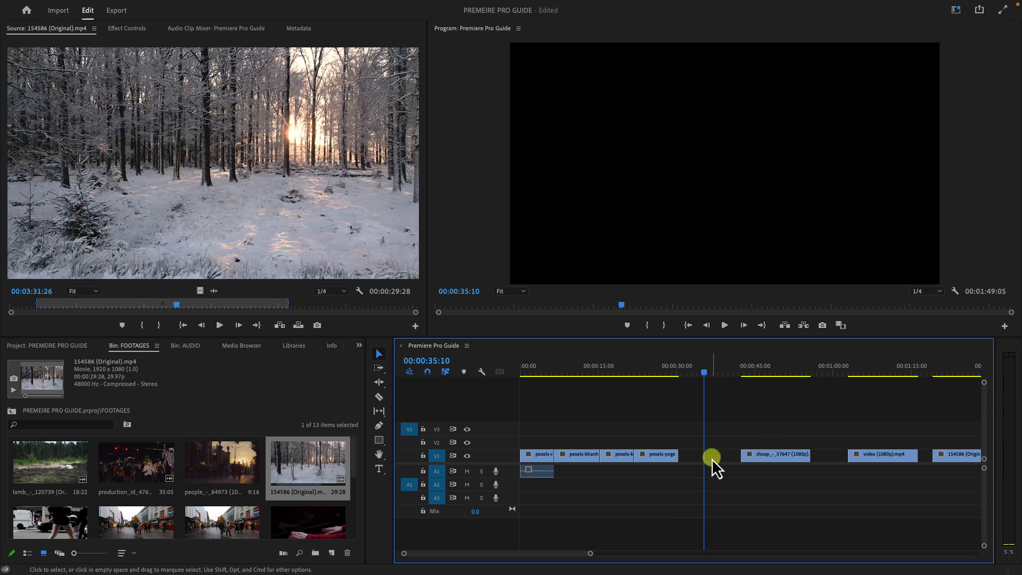
{"action": "left_click_drag", "start_coordinate": [783, 456], "coordinate": [759, 464]}
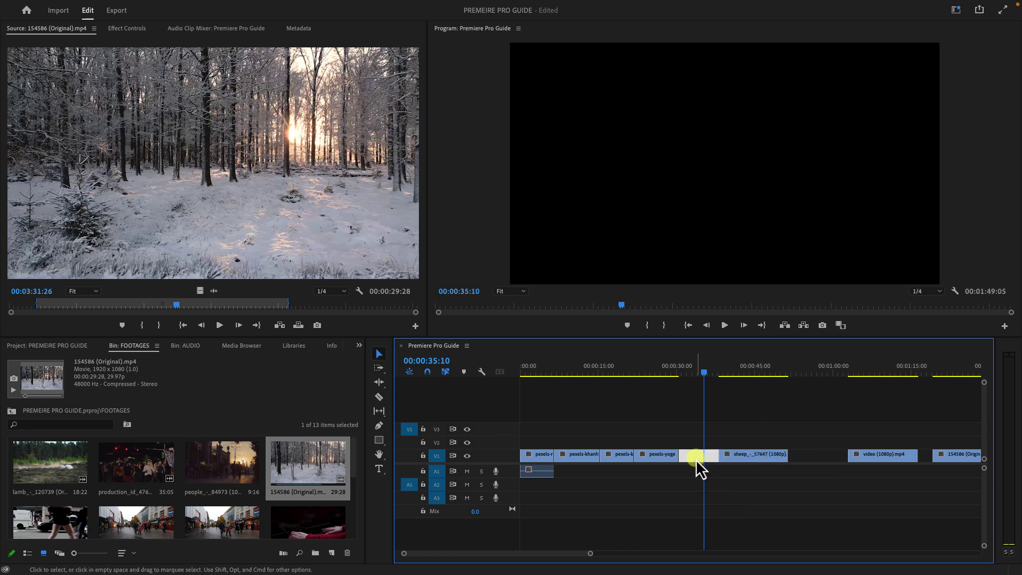
{"action": "key", "text": "Delete"}
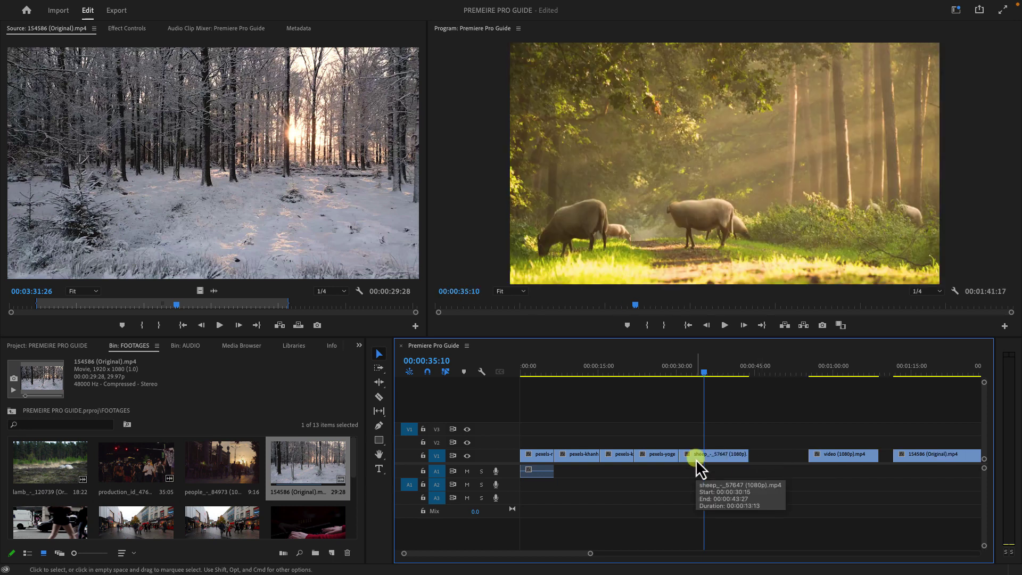
{"action": "left_click", "coordinate": [765, 458]}
{"action": "key", "text": "Delete"}
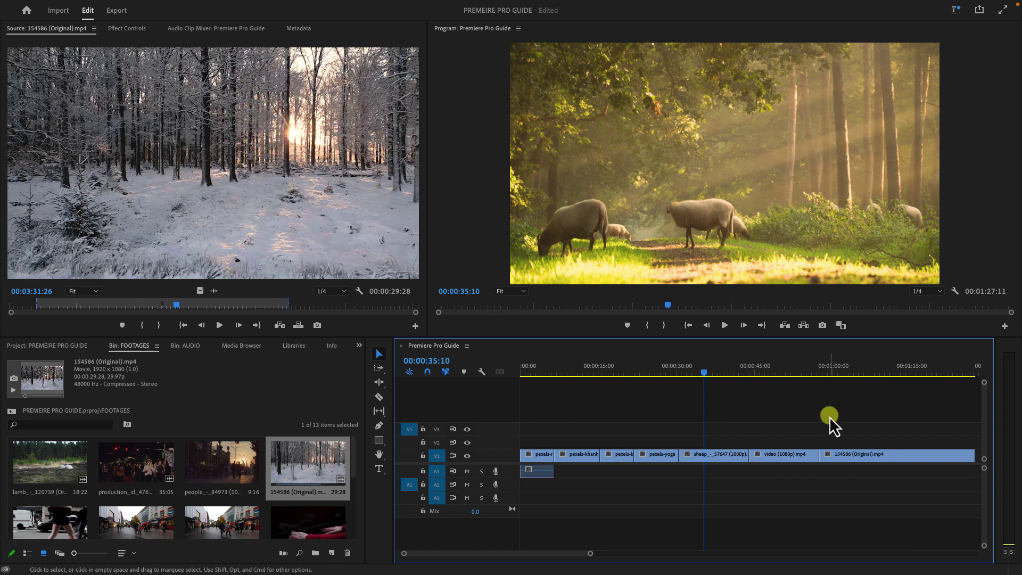
Step: Place the playhead at 00:00:02:14 on the first forest clip
{"action": "key", "text": "minus"}
{"action": "key", "text": "minus"}
{"action": "key", "text": "minus"}
{"action": "left_click_drag", "start_coordinate": [551, 374], "coordinate": [527, 369]}
{"action": "key", "text": "backslash"}
{"action": "key", "text": "equal"}
Step: Unlink the first forest clip's audio from its video and delete the audio from A1
{"action": "left_click", "coordinate": [551, 455]}
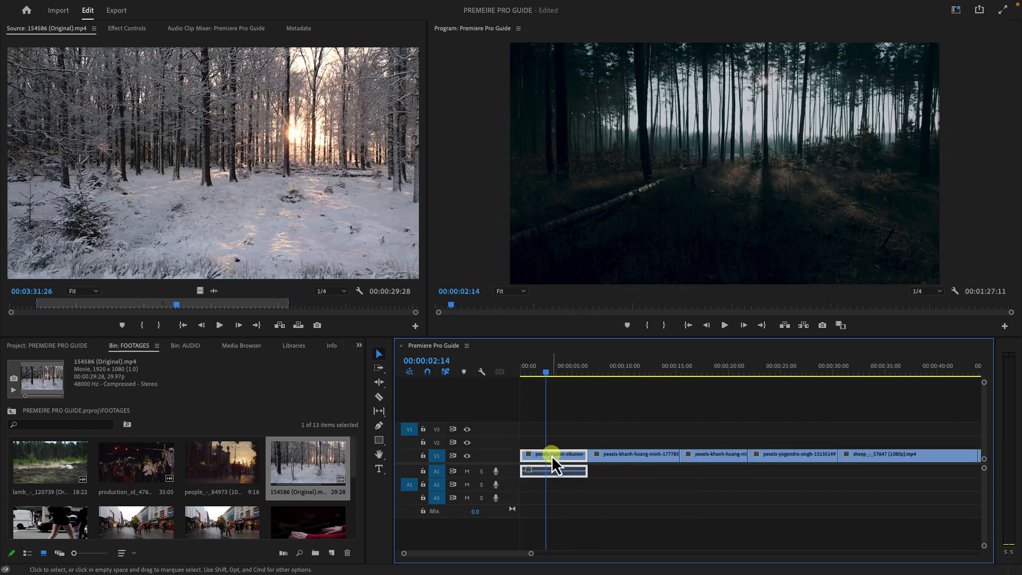
{"action": "right_click", "coordinate": [551, 455]}
{"action": "left_click", "coordinate": [563, 433]}
{"action": "left_click", "coordinate": [563, 433]}
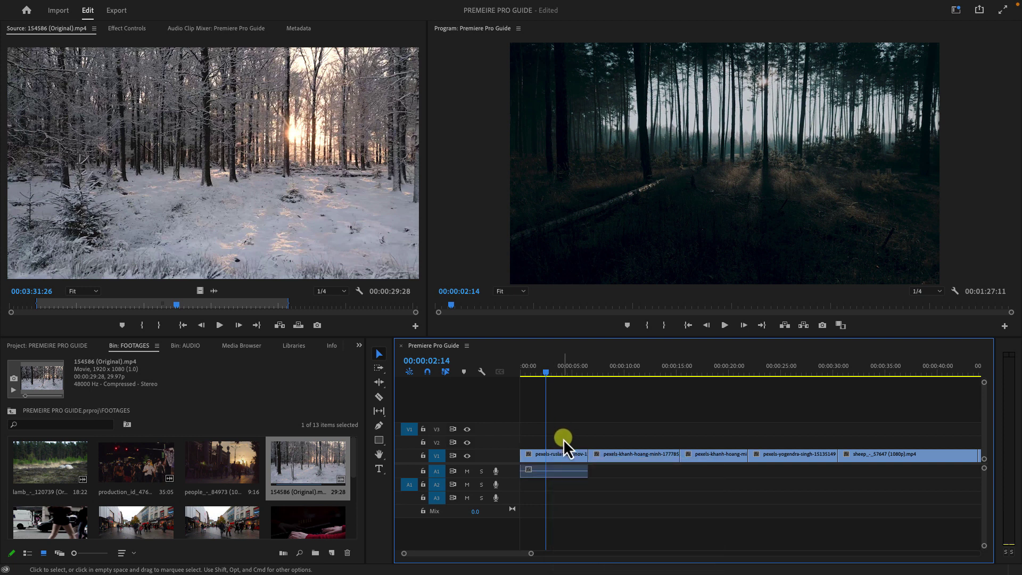
{"action": "left_click", "coordinate": [563, 471]}
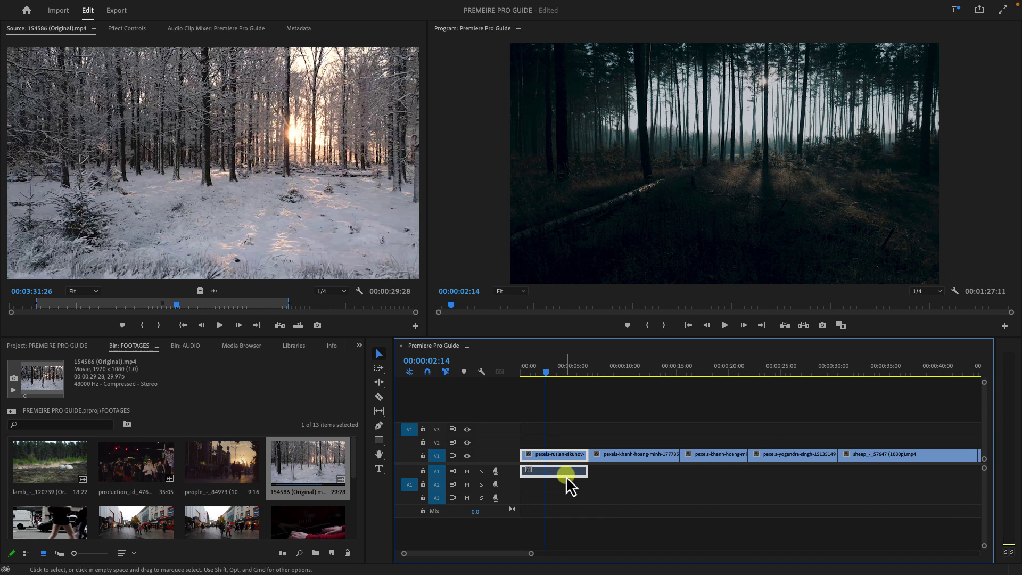
{"action": "right_click", "coordinate": [564, 474]}
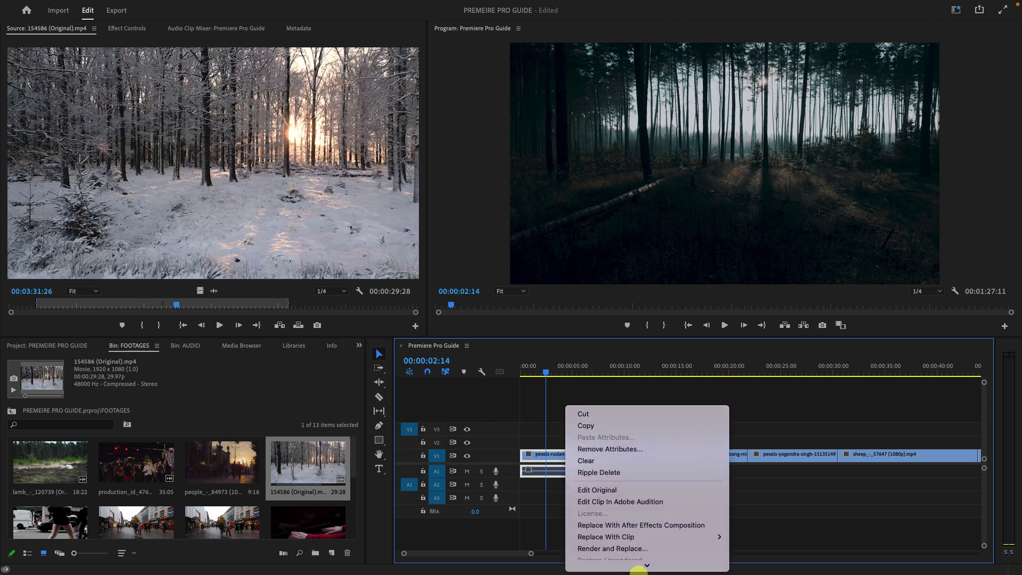
{"action": "left_click", "coordinate": [584, 380]}
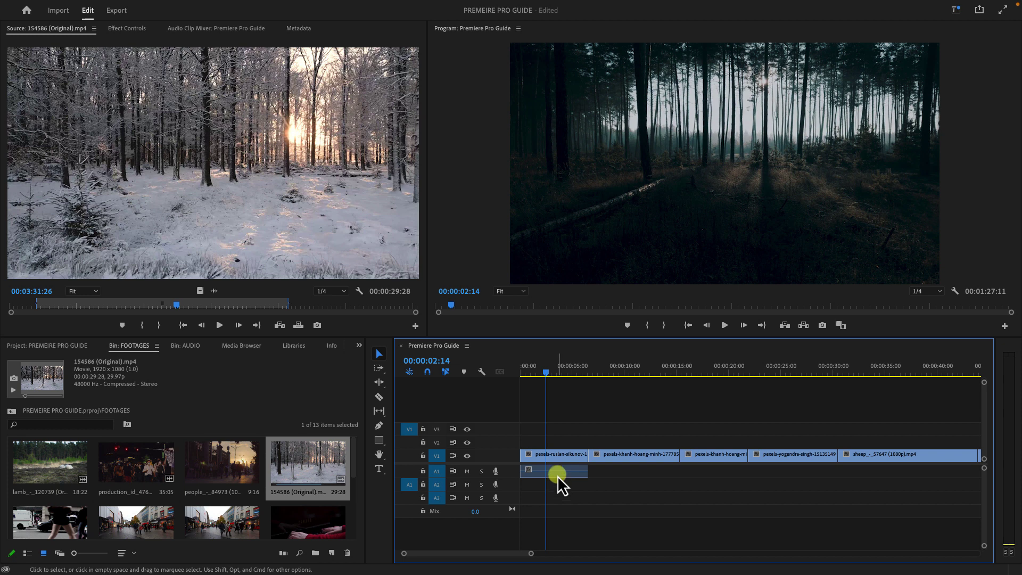
{"action": "key", "text": "Delete"}
Step: Play through the assembled sequence and stop at 00:00:47:24
{"action": "key", "text": "minus"}
{"action": "key", "text": "minus"}
{"action": "key", "text": "minus"}
{"action": "key", "text": "space"}
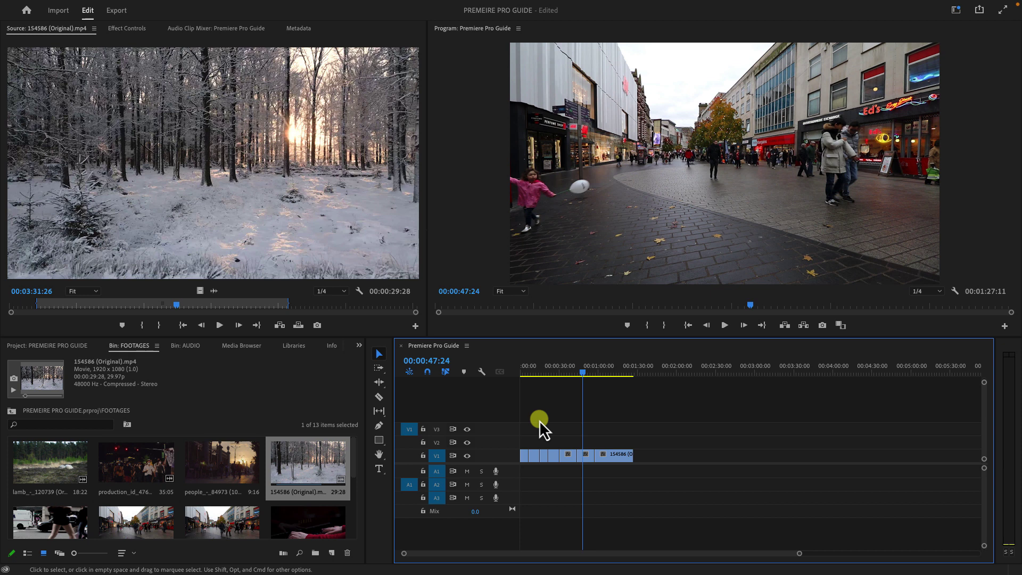
Step: Open emotional-cinematic-inspirational-piano-main-10524.mp3 from the AUDIO bin in the Source Monitor, preview it, and return to its start
{"action": "left_click", "coordinate": [177, 347]}
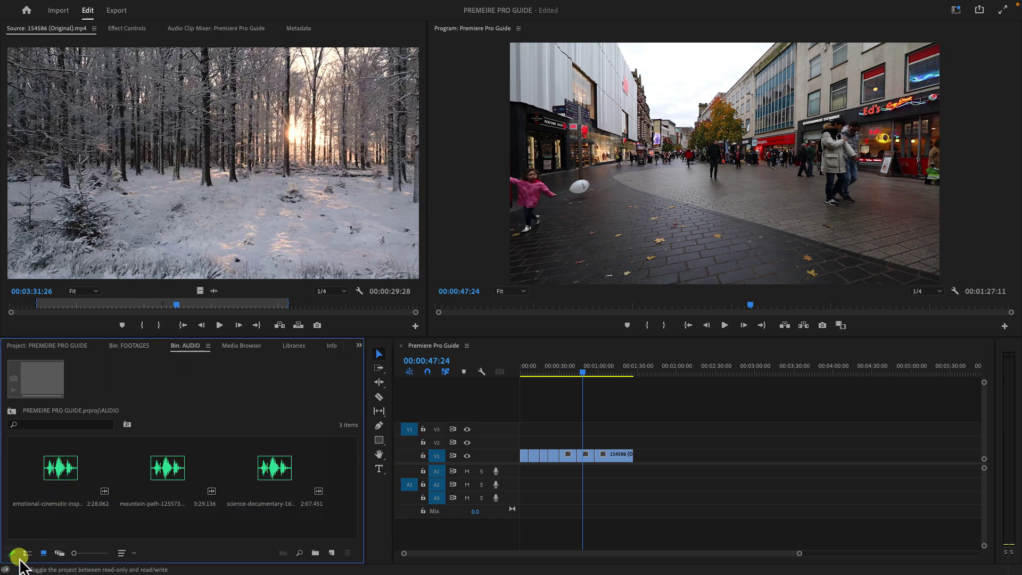
{"action": "double_click", "coordinate": [43, 469]}
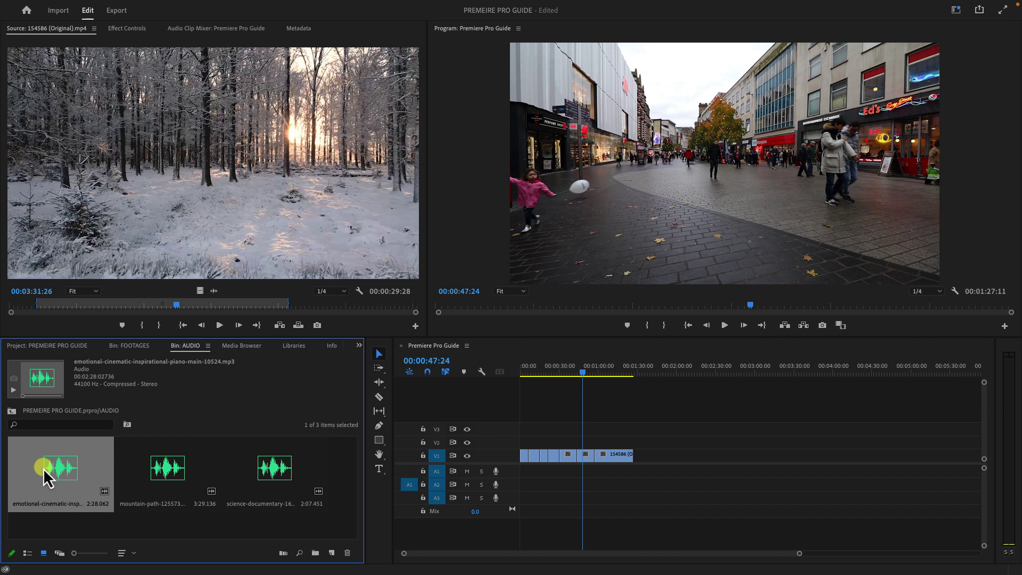
{"action": "key", "text": "space"}
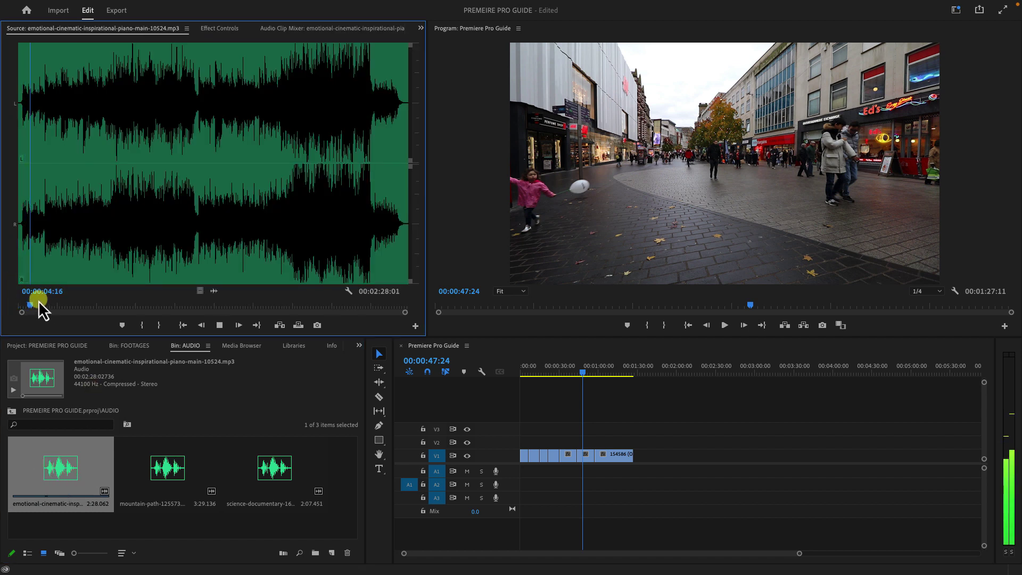
{"action": "key", "text": "Home"}
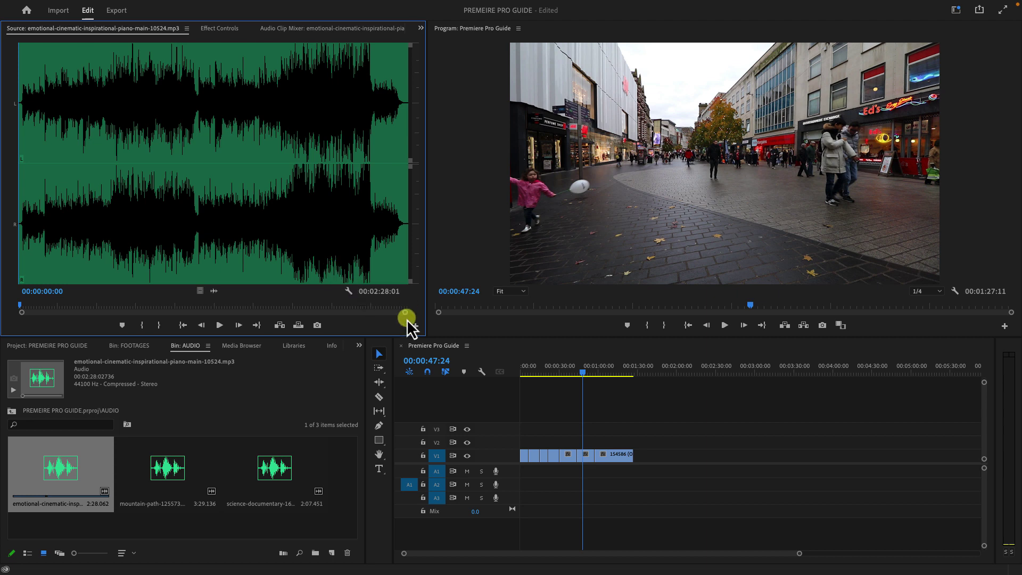
Step: Examine the piano track's waveform in the Source Monitor at different zoom levels
{"action": "left_click_drag", "start_coordinate": [406, 314], "coordinate": [255, 316]}
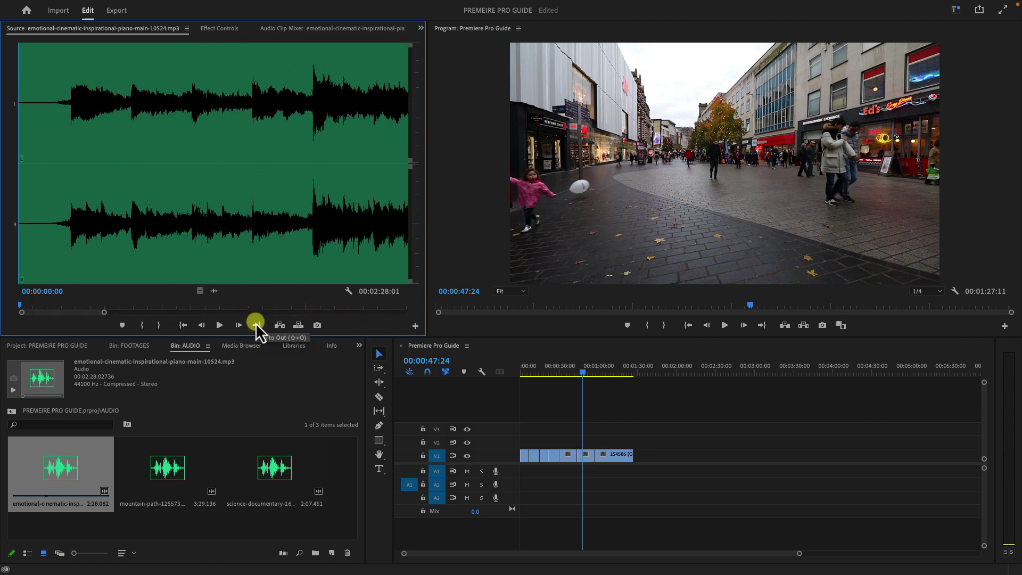
{"action": "key", "text": "minus"}
{"action": "key", "text": "minus"}
{"action": "key", "text": "minus"}
{"action": "key", "text": "minus"}
{"action": "key", "text": "minus"}
{"action": "key", "text": "equal"}
{"action": "key", "text": "equal"}
{"action": "key", "text": "equal"}
{"action": "key", "text": "equal"}
{"action": "key", "text": "equal"}
{"action": "key", "text": "equal"}
{"action": "key", "text": "equal"}
{"action": "key", "text": "equal"}
{"action": "key", "text": "equal"}
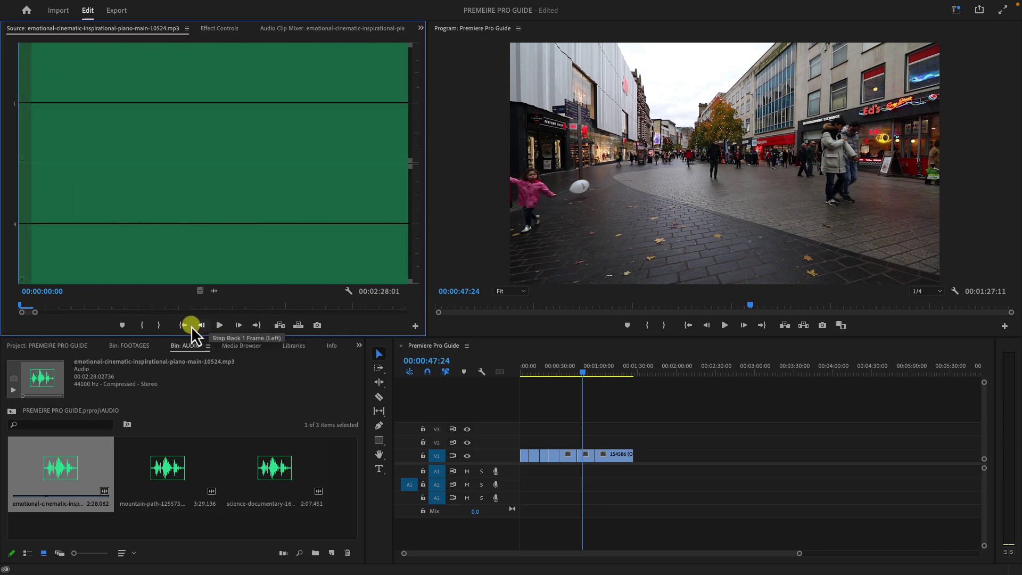
Step: Place the Source Monitor playhead at 00:00:01:04, just before the piano track's sound begins
{"action": "key", "text": "minus"}
{"action": "key", "text": "minus"}
{"action": "key", "text": "minus"}
{"action": "left_click", "coordinate": [63, 301]}
{"action": "left_click_drag", "start_coordinate": [66, 301], "coordinate": [69, 302]}
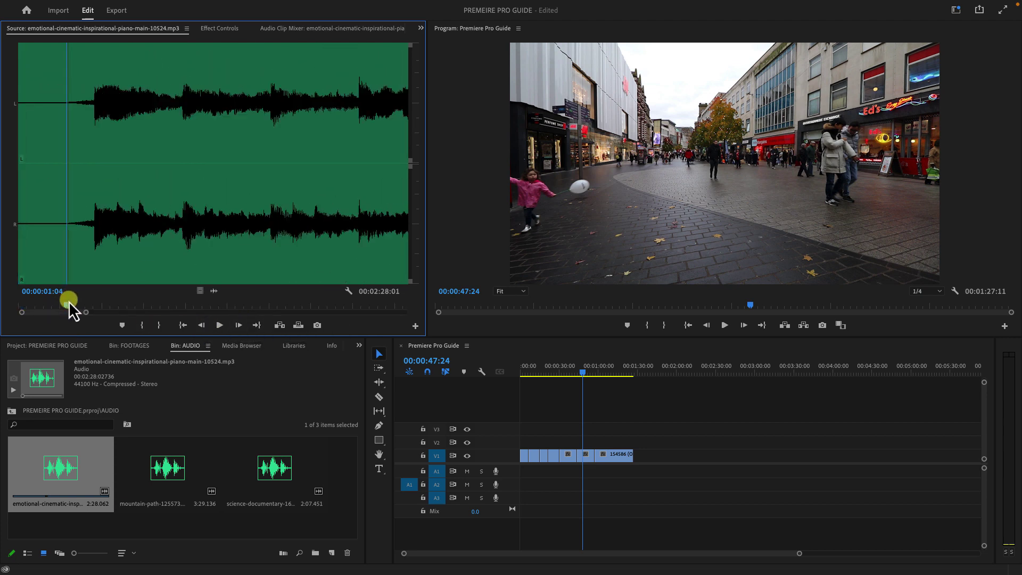
Step: Mark the piano track from 00:00:01:04 to 00:00:20:04 in the Source Monitor and place its audio at the start of A1
{"action": "key", "text": "i"}
{"action": "left_click_drag", "start_coordinate": [75, 309], "coordinate": [252, 308]}
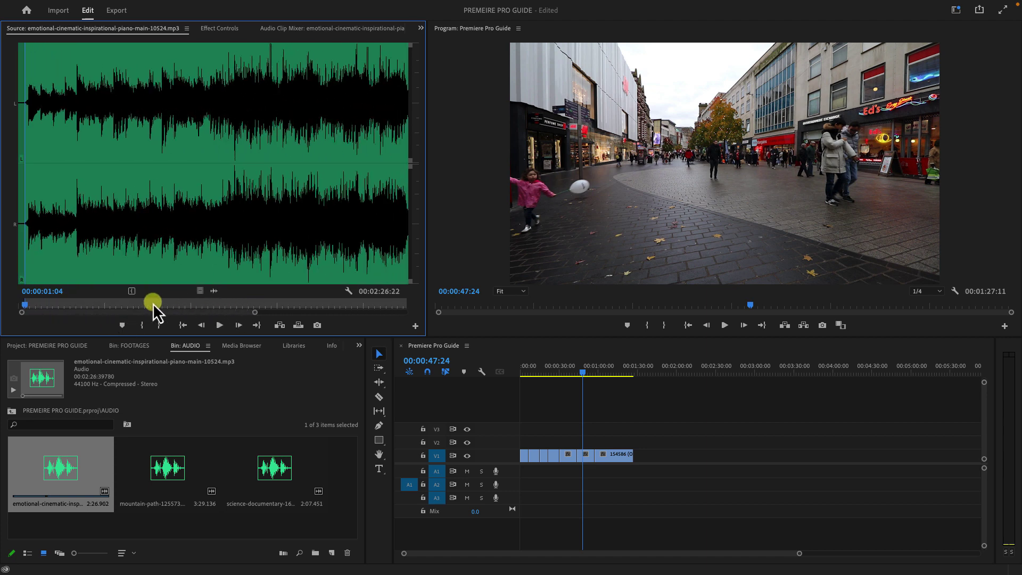
{"action": "mouse_move", "coordinate": [152, 302]}
{"action": "left_mouse_down"}
{"action": "mouse_move", "coordinate": [165, 306]}
{"action": "mouse_move", "coordinate": [136, 301]}
{"action": "left_mouse_up"}
{"action": "key", "text": "o"}
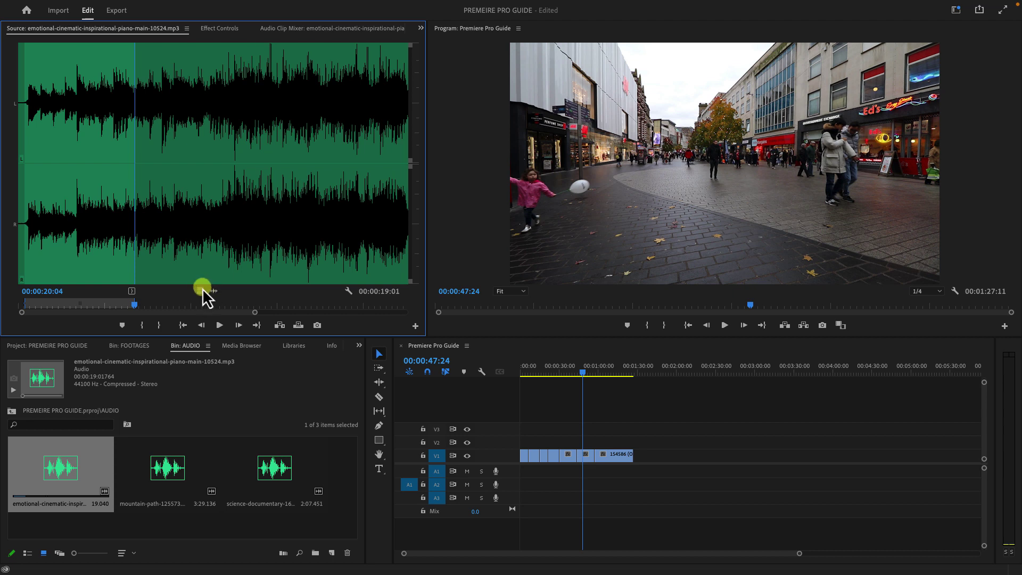
{"action": "left_click_drag", "start_coordinate": [209, 289], "coordinate": [564, 473]}
Step: Mark a second piano excerpt from 00:00:33:00 to 00:00:43:00 and place it on A1 just after the first
{"action": "left_click", "coordinate": [195, 303]}
{"action": "left_click_drag", "start_coordinate": [195, 304], "coordinate": [208, 307]}
{"action": "key", "text": "i"}
{"action": "key", "text": "space"}
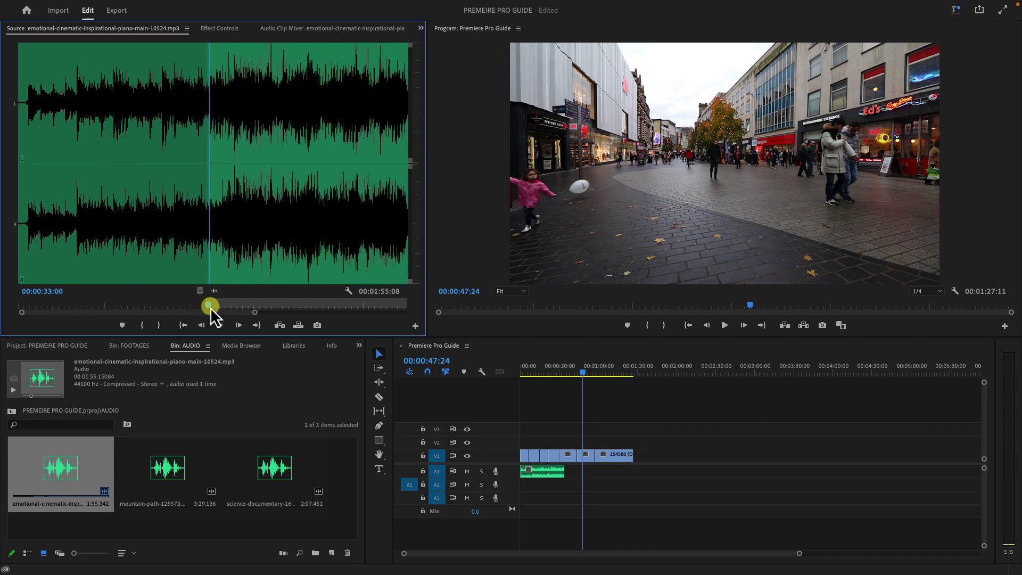
{"action": "left_click", "coordinate": [268, 303]}
{"action": "key", "text": "o"}
{"action": "left_click_drag", "start_coordinate": [213, 293], "coordinate": [569, 471]}
Step: Mark a third piano excerpt from 00:01:08:02 to 00:01:39:10 and place it on A1 after the second
{"action": "mouse_move", "coordinate": [246, 314]}
{"action": "left_mouse_down"}
{"action": "mouse_move", "coordinate": [267, 322]}
{"action": "mouse_move", "coordinate": [381, 308]}
{"action": "mouse_move", "coordinate": [338, 303]}
{"action": "left_mouse_up"}
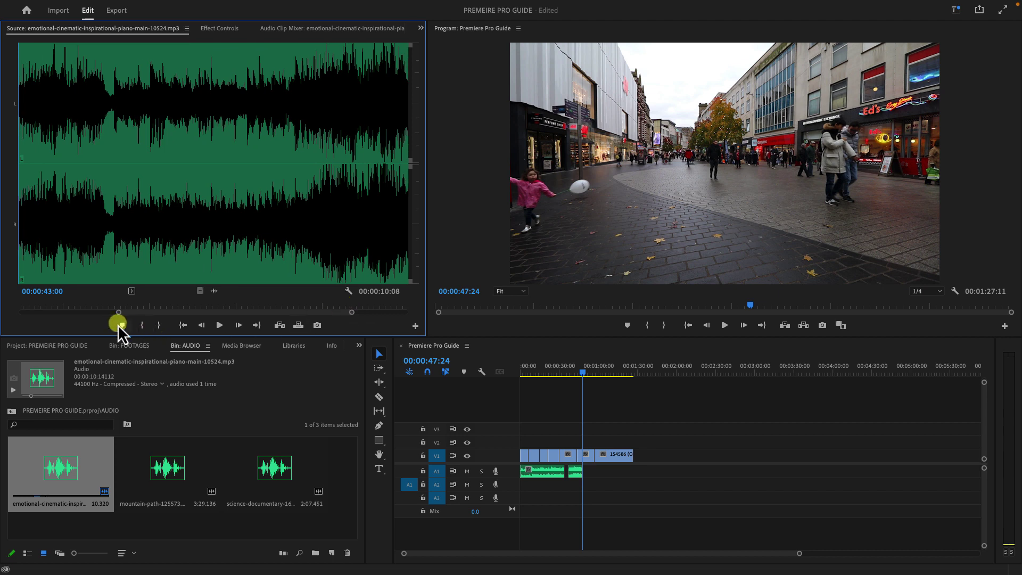
{"action": "left_click", "coordinate": [111, 301]}
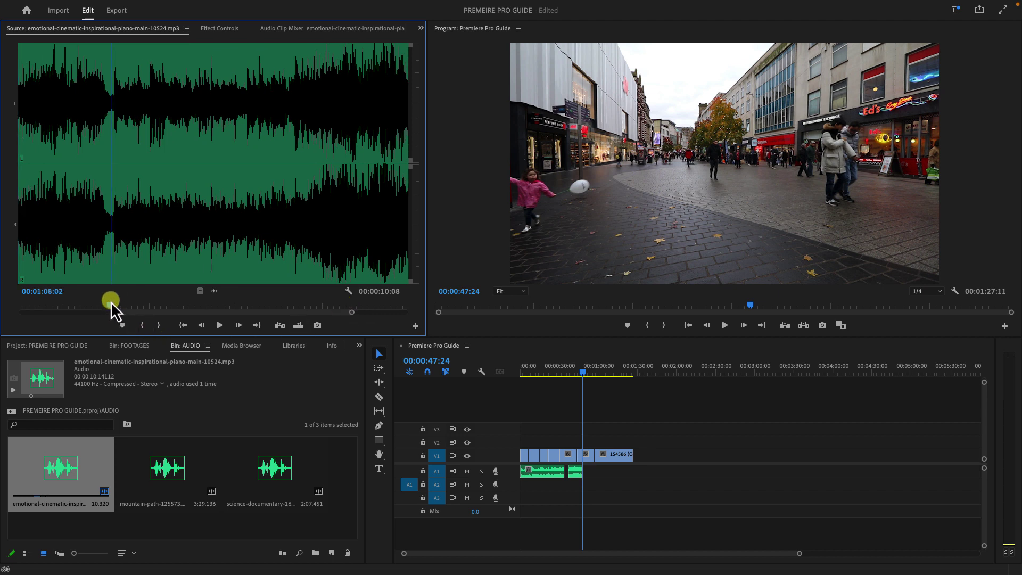
{"action": "key", "text": "i"}
{"action": "key", "text": "y"}
{"action": "left_click_drag", "start_coordinate": [145, 314], "coordinate": [291, 312]}
{"action": "key", "text": "o"}
{"action": "left_click_drag", "start_coordinate": [214, 291], "coordinate": [592, 472]}
Step: Replace the separate excerpts on A1 with one continuous piano clip trimmed to the end of the last V1 clip
{"action": "key", "text": "v"}
{"action": "left_click_drag", "start_coordinate": [670, 478], "coordinate": [633, 479]}
{"action": "key", "text": "Delete"}
Step: Play the sequence with its music from the start, checking the cuts at different timeline scales, and stop at 00:00:25:24
{"action": "left_click_drag", "start_coordinate": [542, 369], "coordinate": [510, 375]}
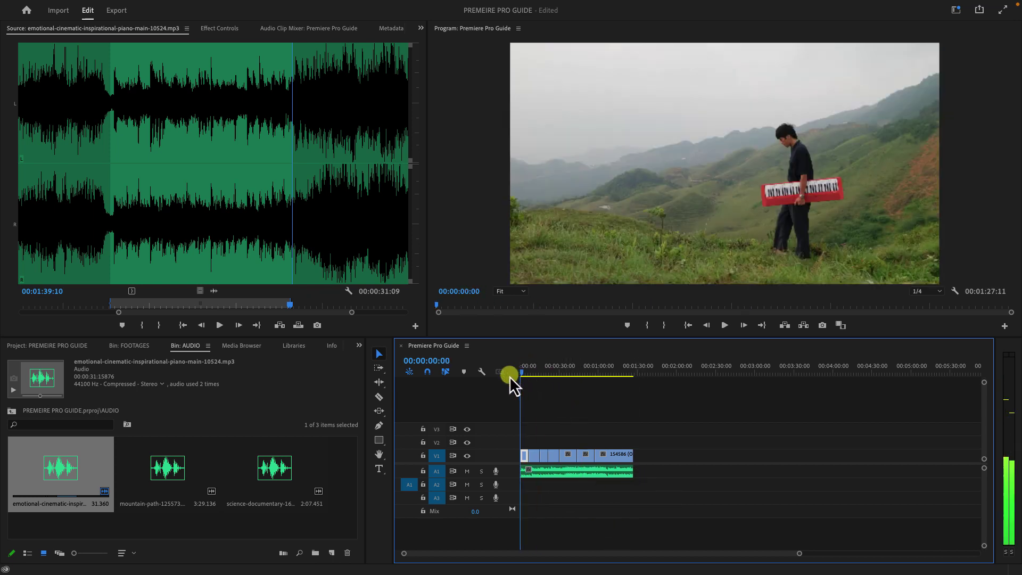
{"action": "key", "text": "space"}
{"action": "key", "text": "equal"}
{"action": "key", "text": "equal"}
{"action": "key", "text": "equal"}
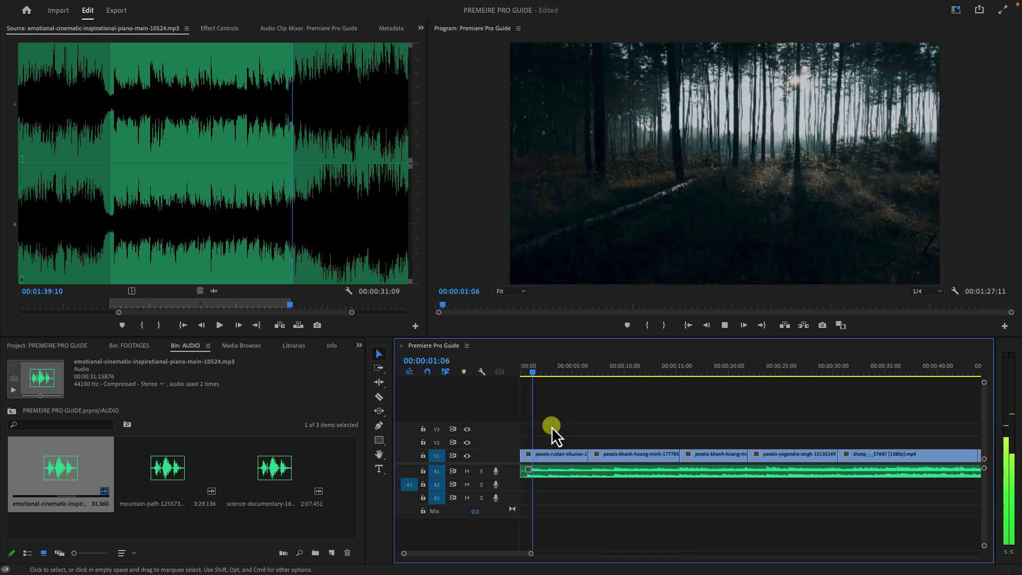
{"action": "key", "text": "minus"}
{"action": "key", "text": "minus"}
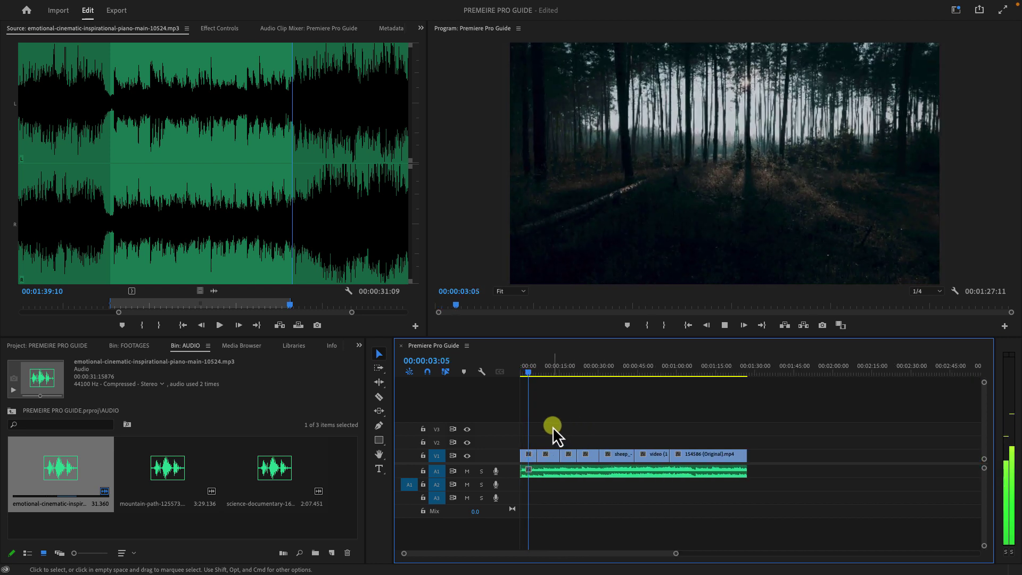
{"action": "key", "text": "equal"}
{"action": "key", "text": "equal"}
{"action": "key", "text": "equal"}
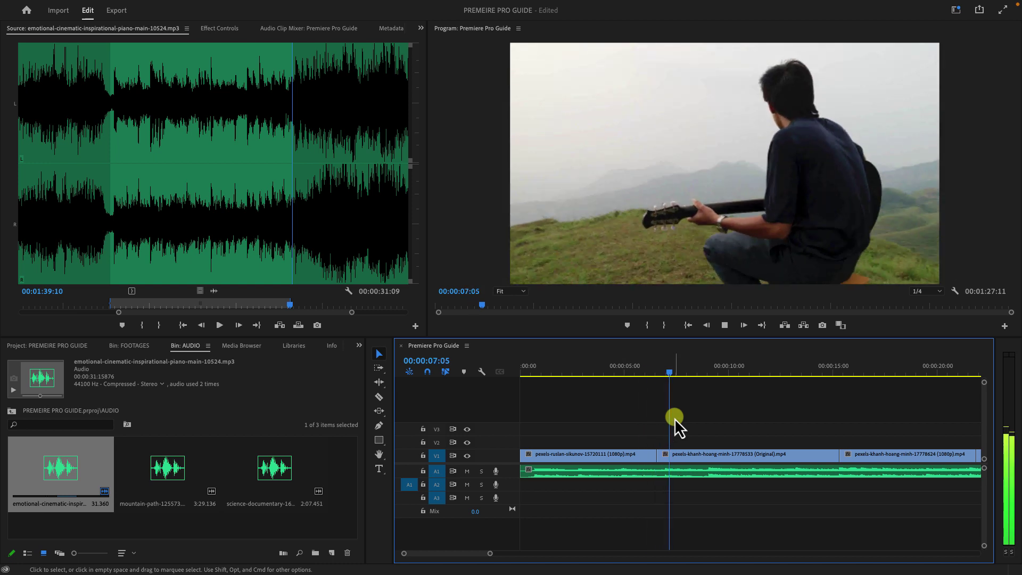
{"action": "key", "text": "minus"}
{"action": "key", "text": "minus"}
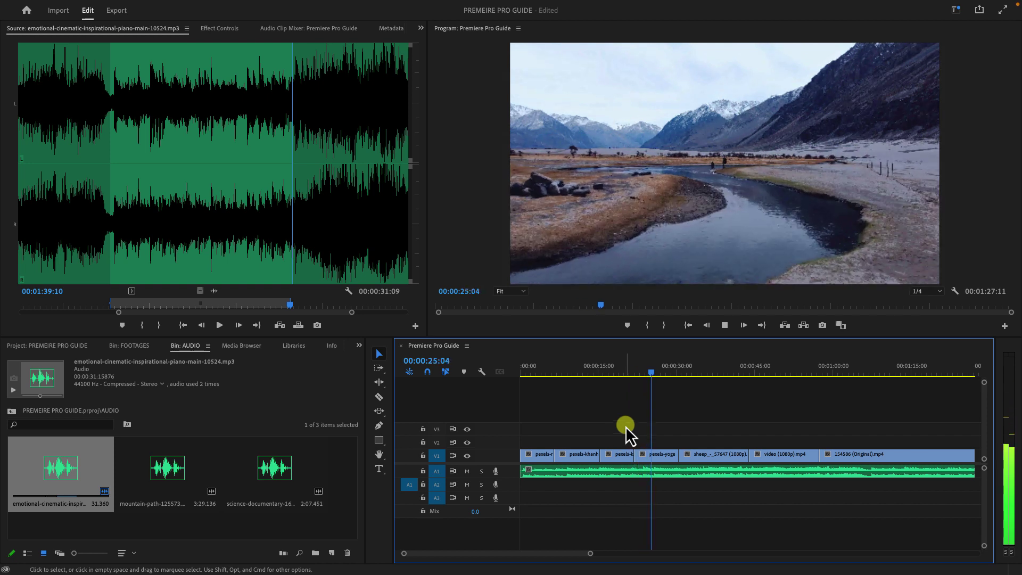
{"action": "key", "text": "space"}
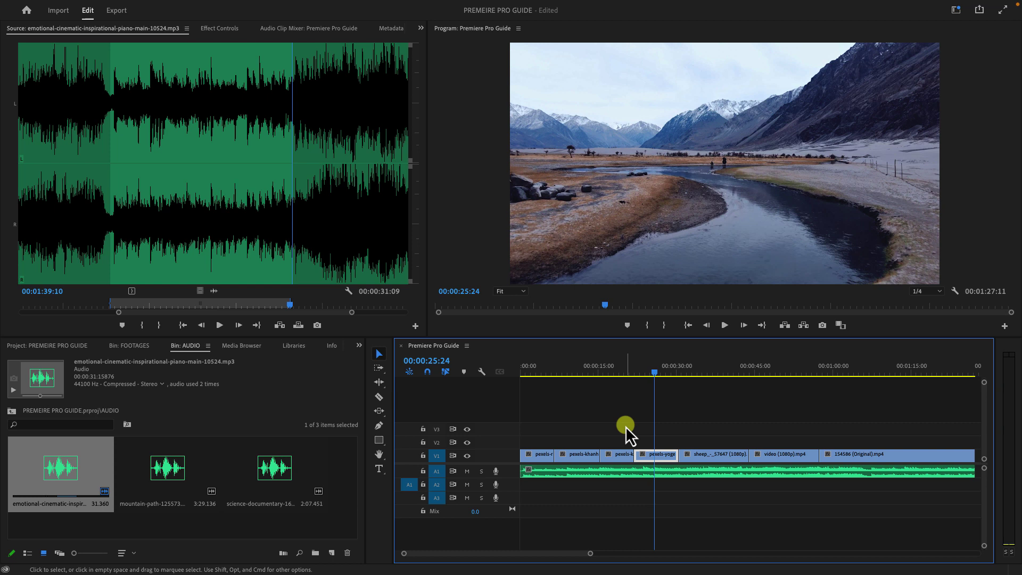
Step: Increase the height of the Audio 1 track so the beats in the music's waveform can be read
{"action": "left_click", "coordinate": [625, 426]}
{"action": "left_click", "coordinate": [548, 372]}
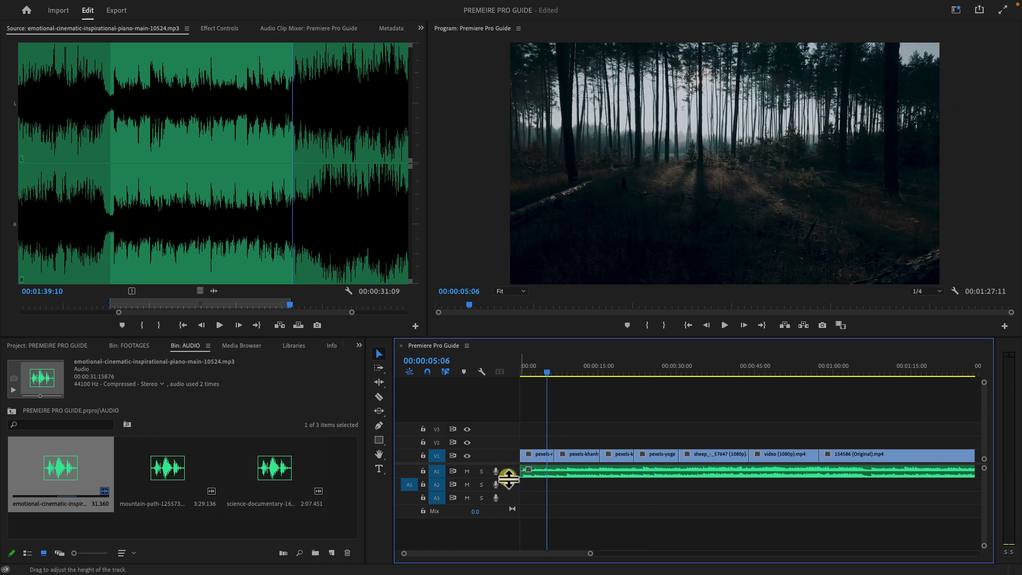
{"action": "left_click_drag", "start_coordinate": [509, 479], "coordinate": [505, 503]}
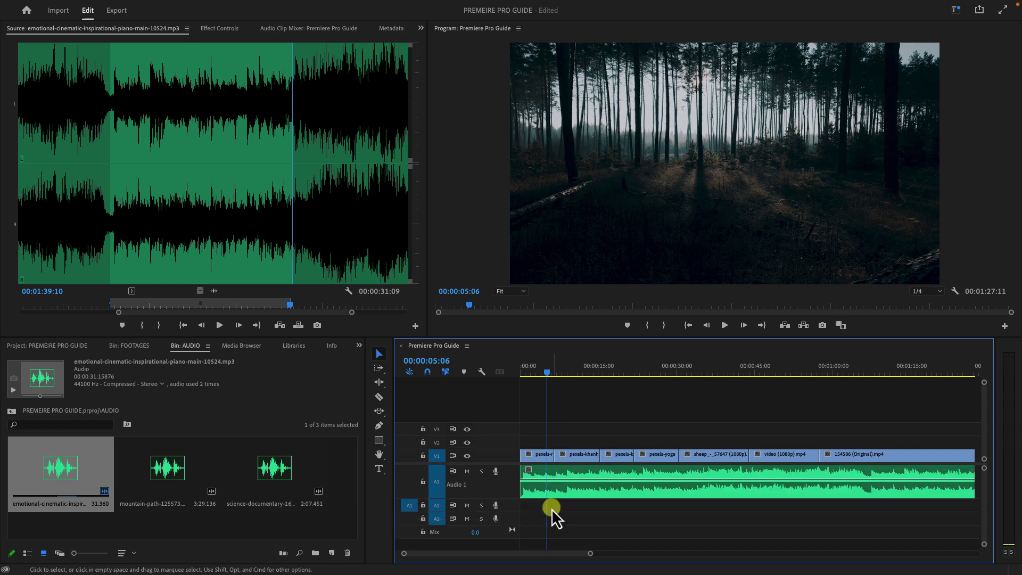
{"action": "key", "text": "="}
{"action": "key", "text": "="}
{"action": "key", "text": "="}
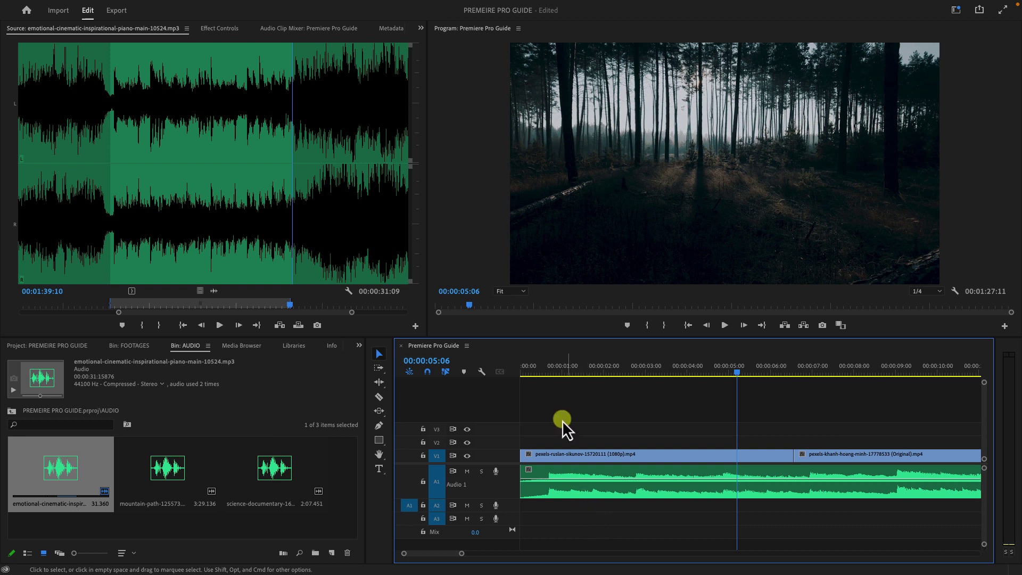
Step: Check the opening of the music and trim the start of the first V1 clip to the first beat in the waveform
{"action": "left_click_drag", "start_coordinate": [555, 372], "coordinate": [533, 372]}
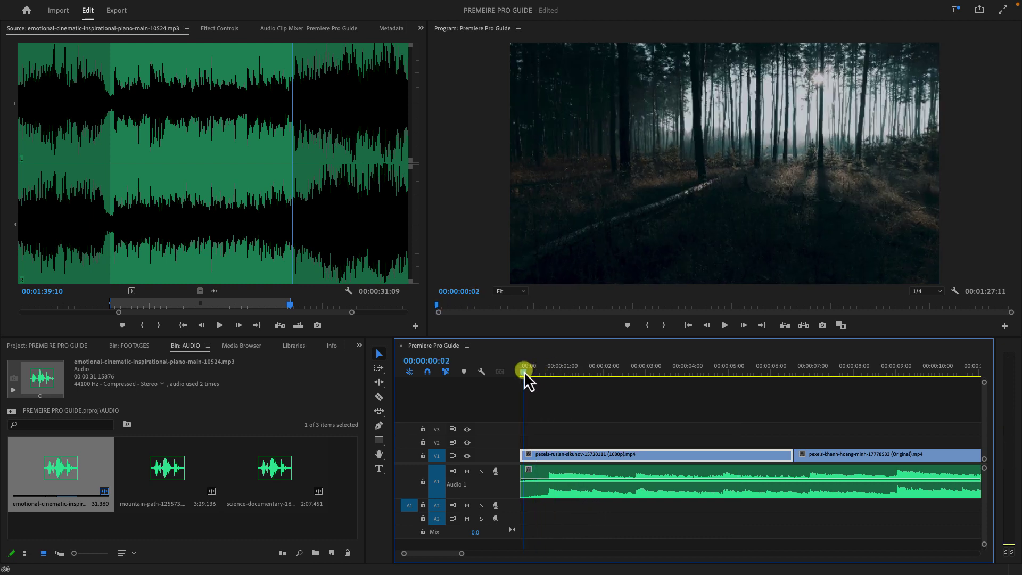
{"action": "key", "text": "space"}
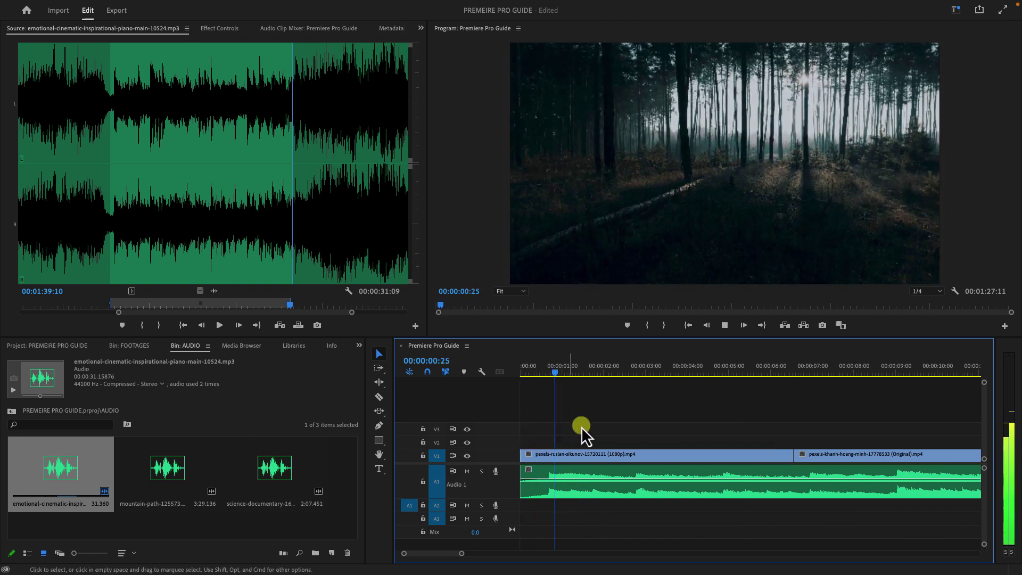
{"action": "left_click", "coordinate": [538, 372]}
{"action": "key", "text": "Home"}
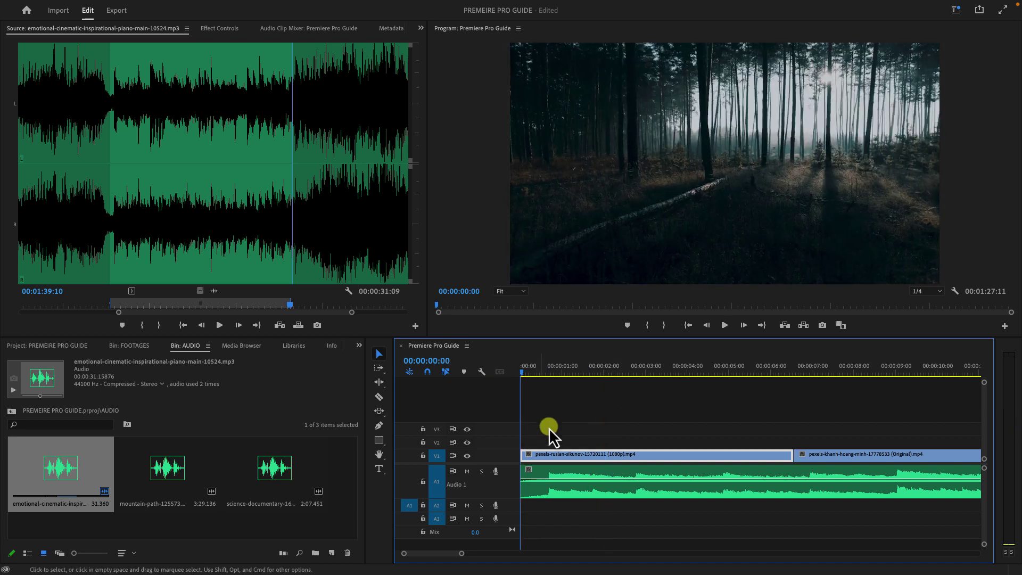
{"action": "left_click_drag", "start_coordinate": [524, 456], "coordinate": [551, 462]}
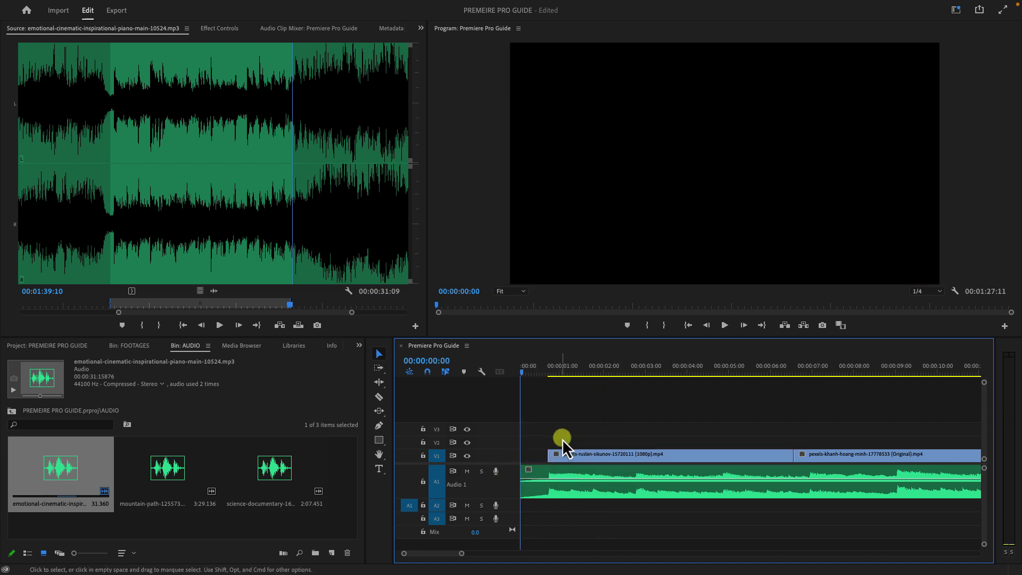
Step: Trim the end of the first V1 clip to the next beat at 00:00:02:23 and move the second clip up against it
{"action": "key", "text": "space"}
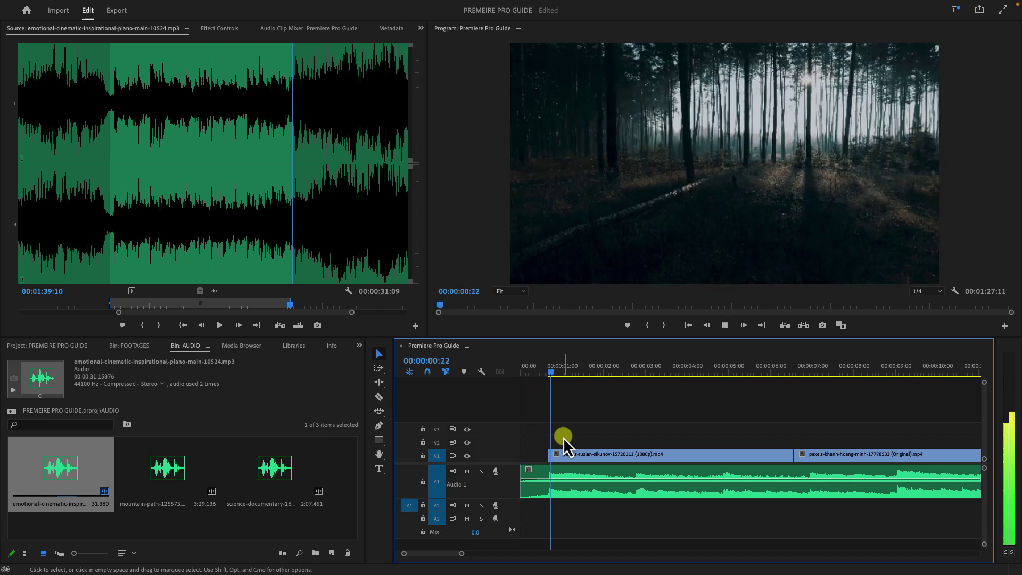
{"action": "key", "text": "space"}
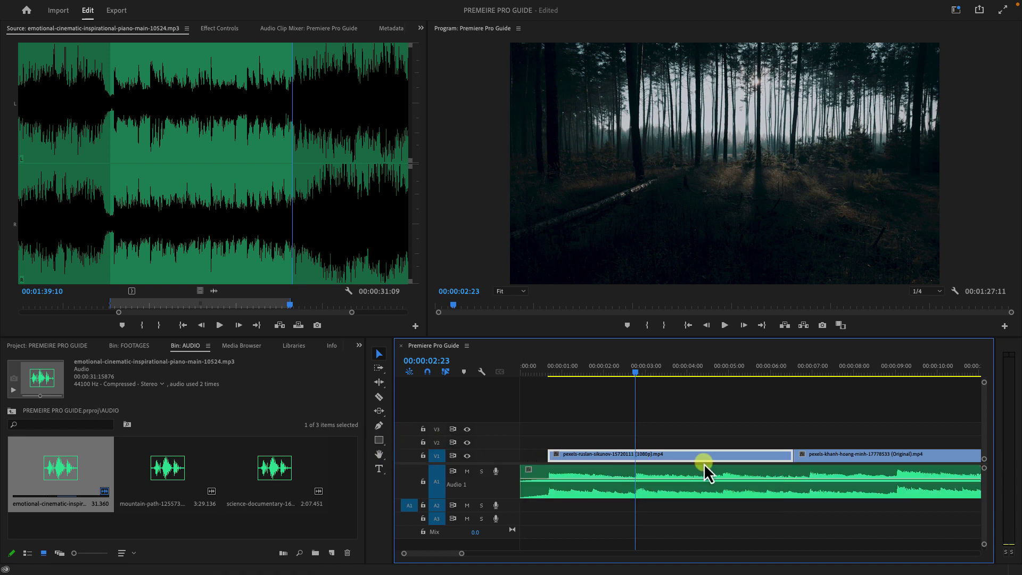
{"action": "left_click_drag", "start_coordinate": [786, 453], "coordinate": [634, 454]}
{"action": "left_click_drag", "start_coordinate": [826, 453], "coordinate": [669, 463]}
Step: Play the sequence from its start to review how the video cuts follow the music's beats
{"action": "left_click_drag", "start_coordinate": [601, 376], "coordinate": [534, 376]}
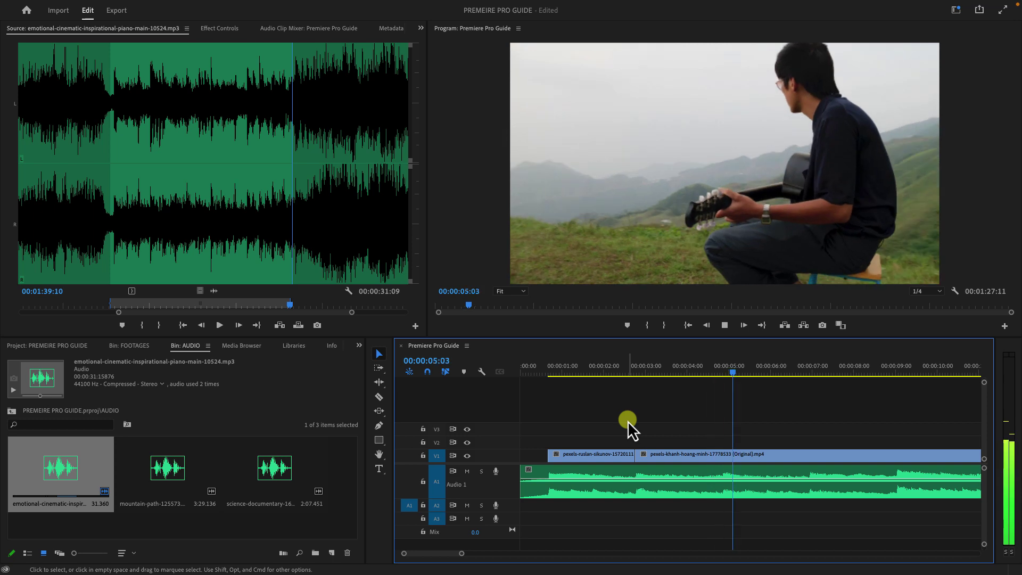
{"action": "key", "text": "backslash"}
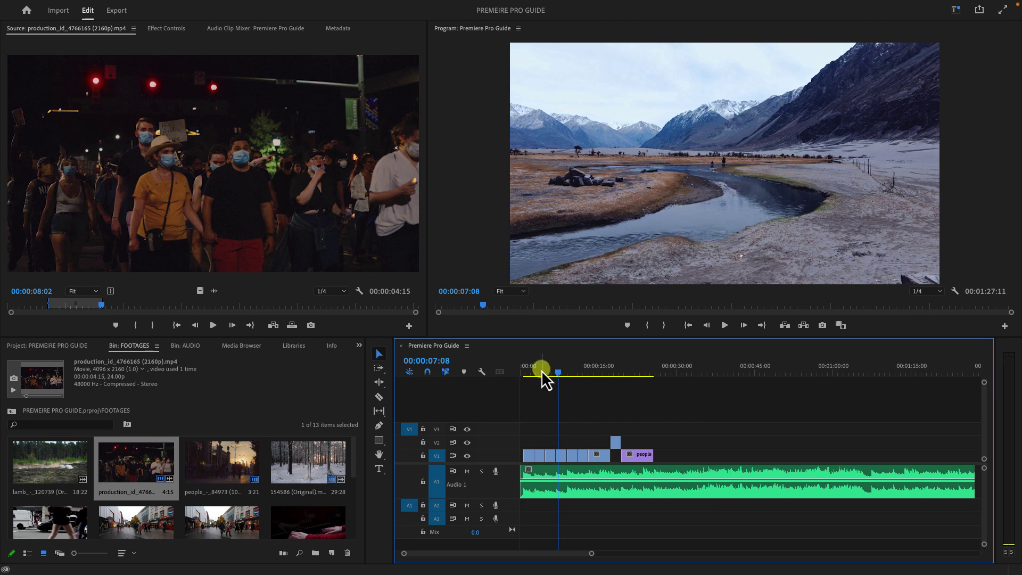
{"action": "left_click_drag", "start_coordinate": [543, 375], "coordinate": [513, 374]}
{"action": "key", "text": "space"}
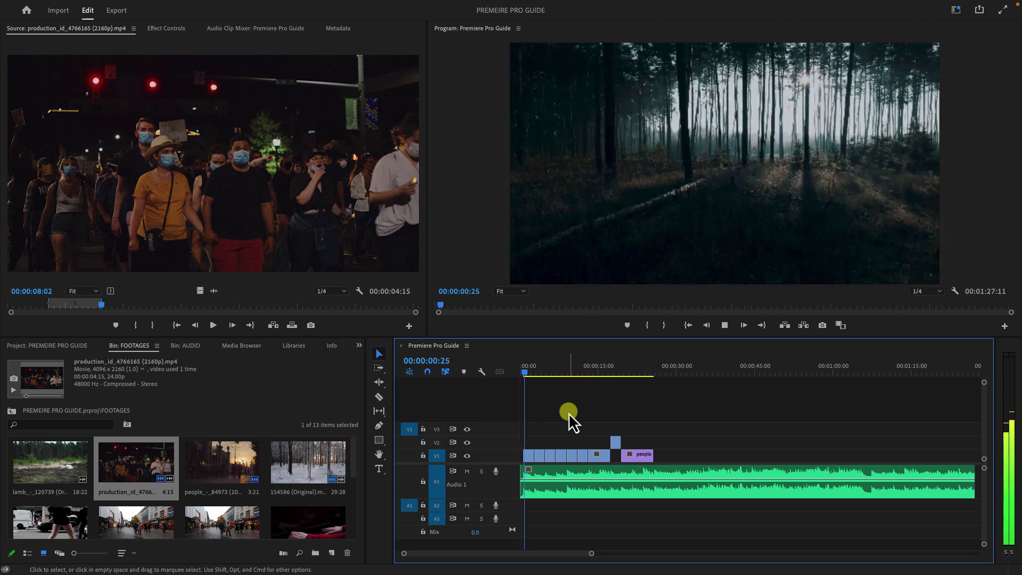